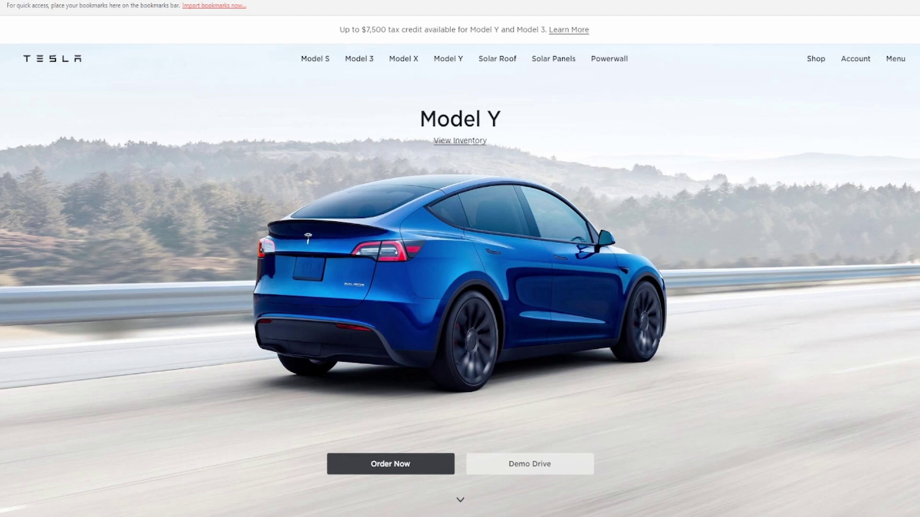
Switch to the Finances spreadsheet, reload it, and review Tesla's market cap, PE and share price on the Stock Eval Summary sheet.
key("ctrl+Tab")
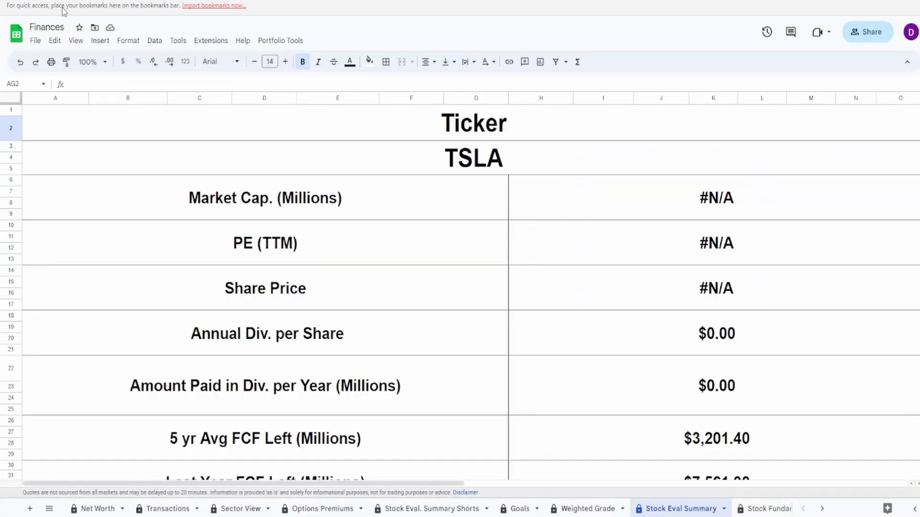
key("F5")
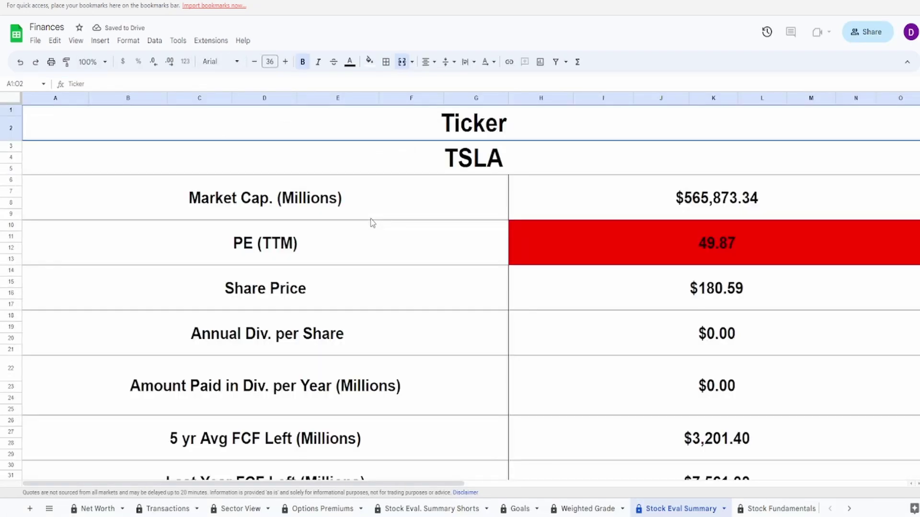
left_click(487, 171)
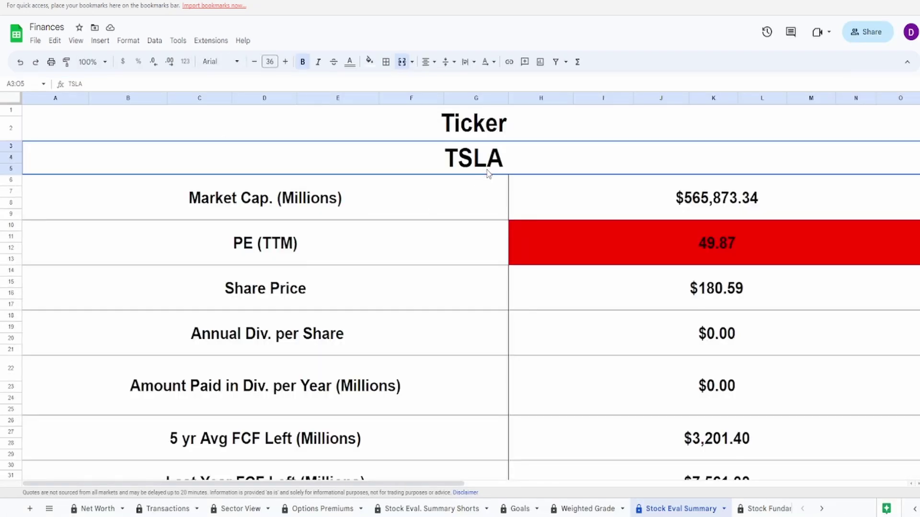
left_click(579, 200)
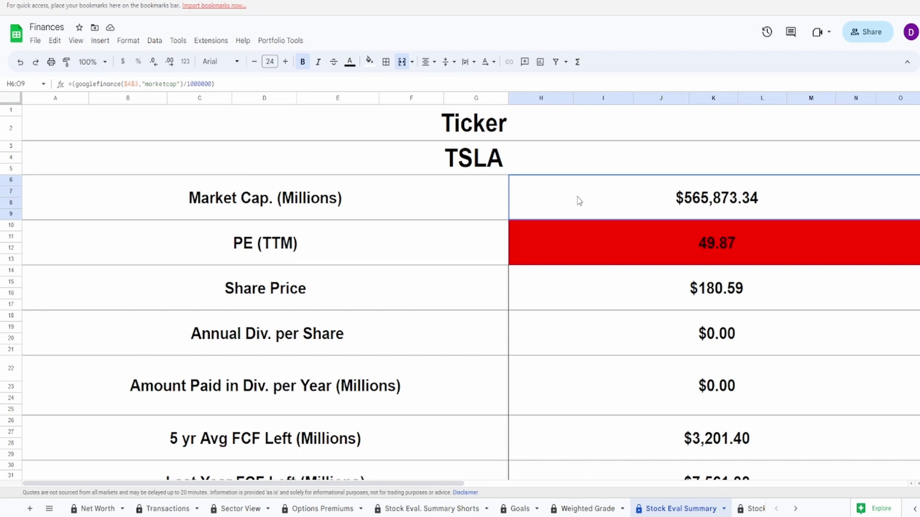
left_click(614, 233)
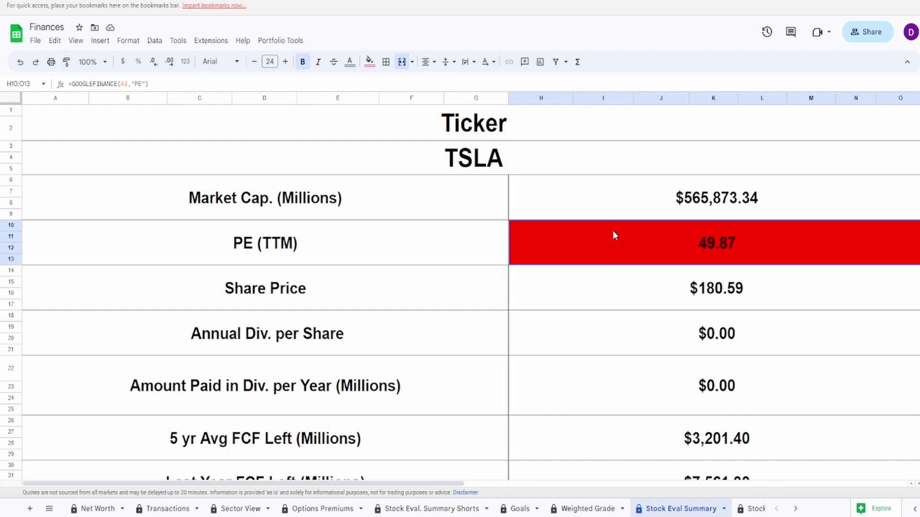
left_click(621, 288)
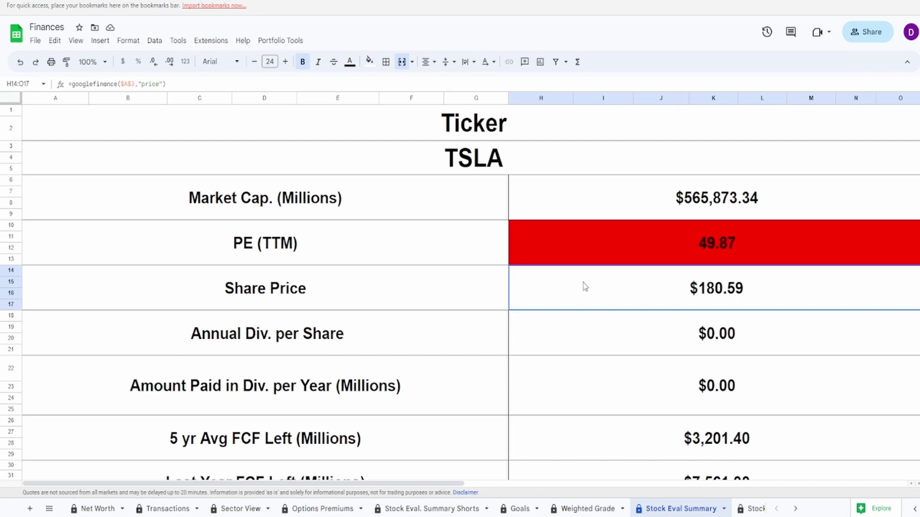
Switch to Tesla's Seeking Alpha page and compare the YTD, 1Y and 5Y price charts along with the 52-week range.
key("ctrl+Tab")
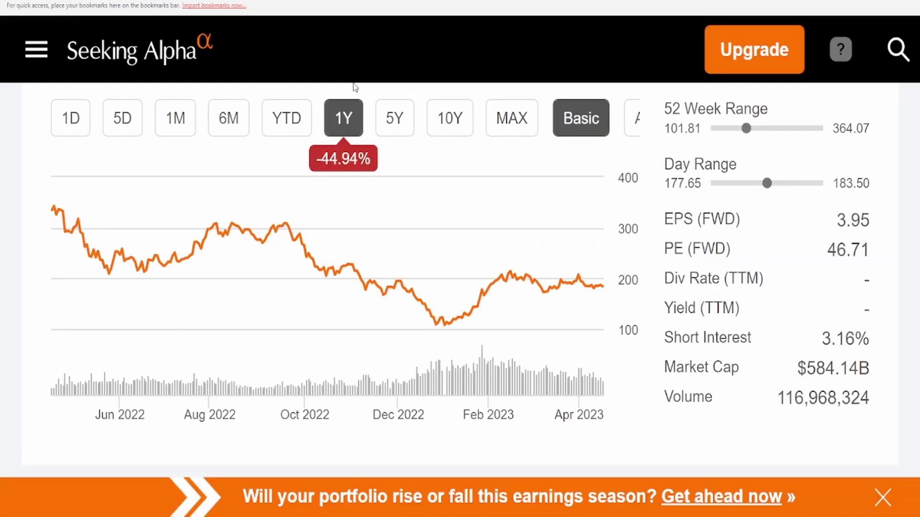
left_click(287, 117)
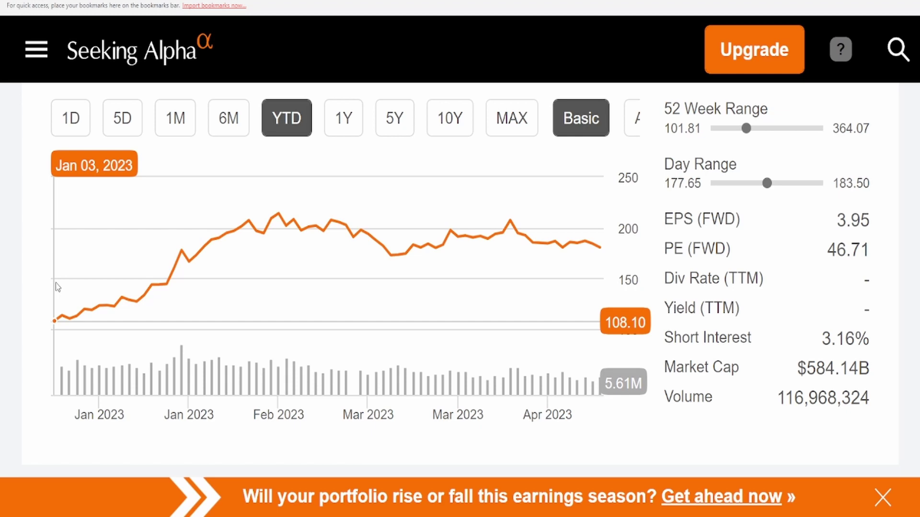
left_click_drag(666, 129, 712, 134)
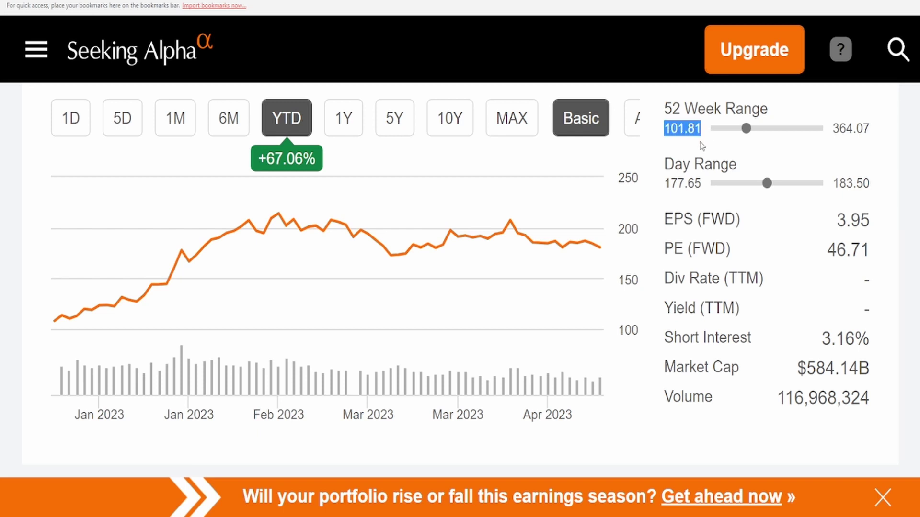
left_click_drag(839, 126, 866, 128)
left_click(867, 128)
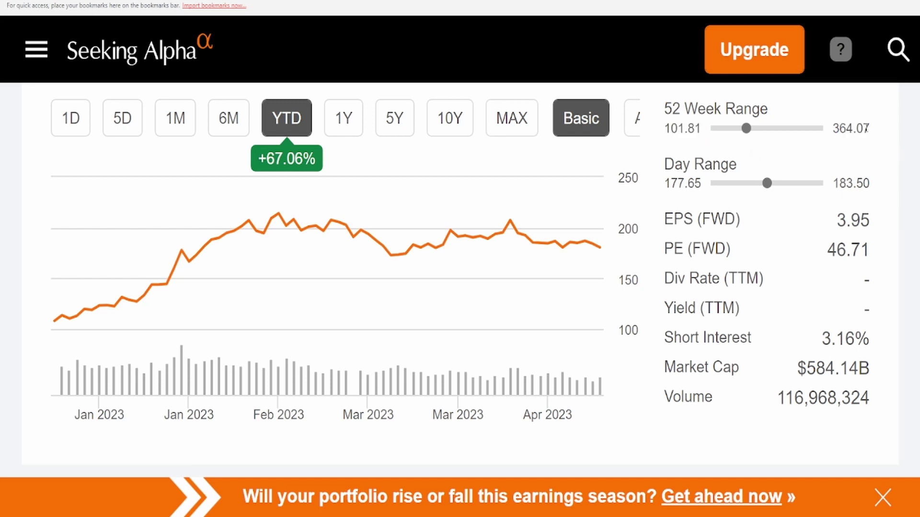
left_click(343, 118)
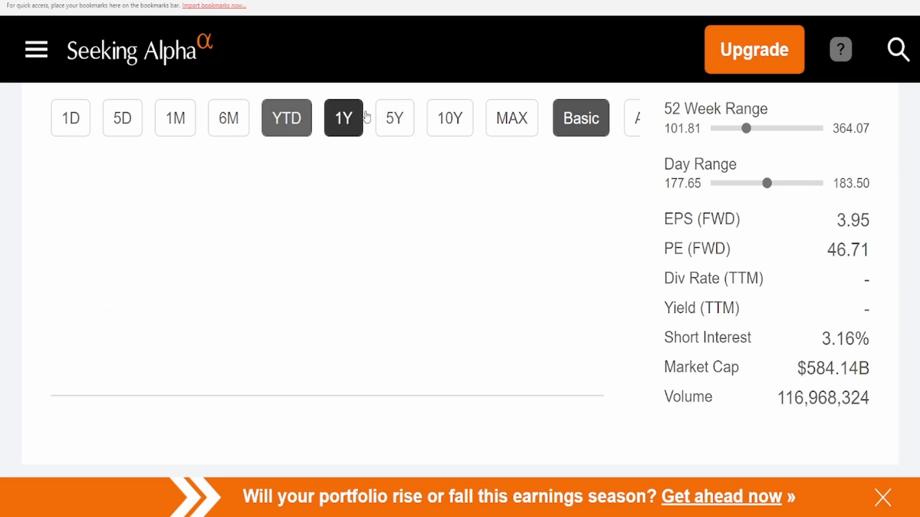
left_click(393, 126)
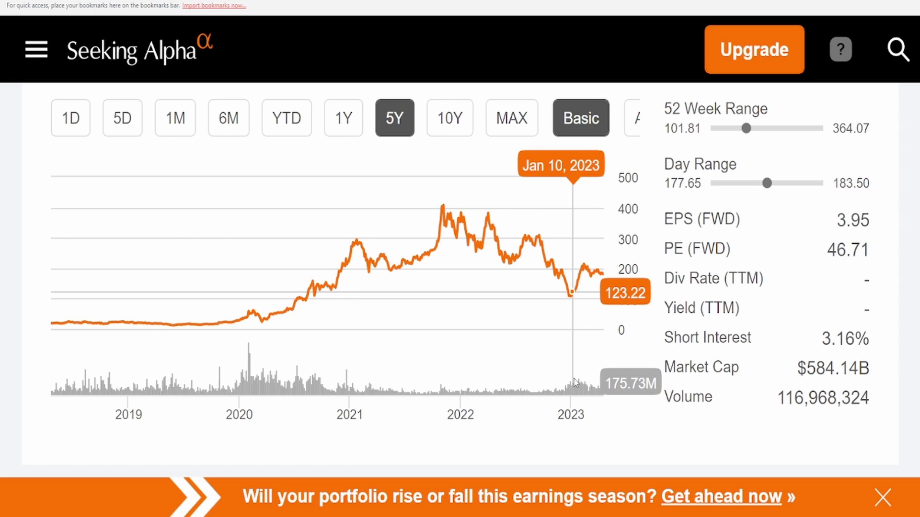
Examine Tesla's closing price, daily change and post-market price and change in the TSLA quote header.
scroll(618, 313, "up", 8)
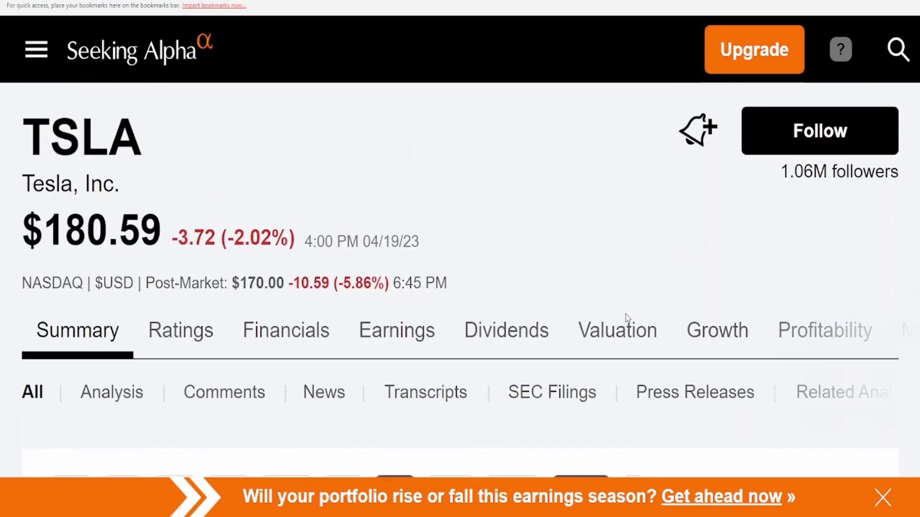
left_click_drag(241, 287, 366, 288)
left_click(368, 286)
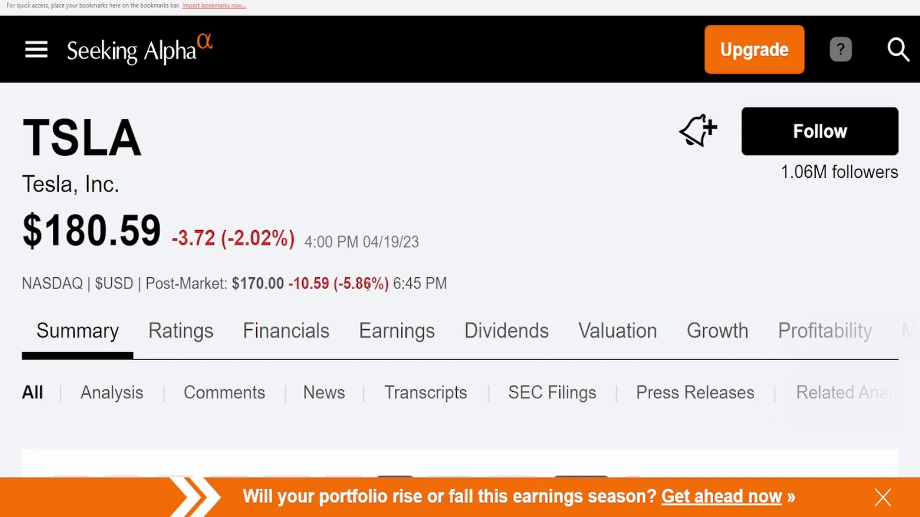
left_click_drag(193, 237, 302, 250)
left_click(295, 238)
left_click_drag(300, 288, 366, 299)
left_click(365, 299)
left_click_drag(67, 211, 195, 216)
left_click(167, 231)
left_click_drag(238, 283, 301, 302)
left_click(290, 309)
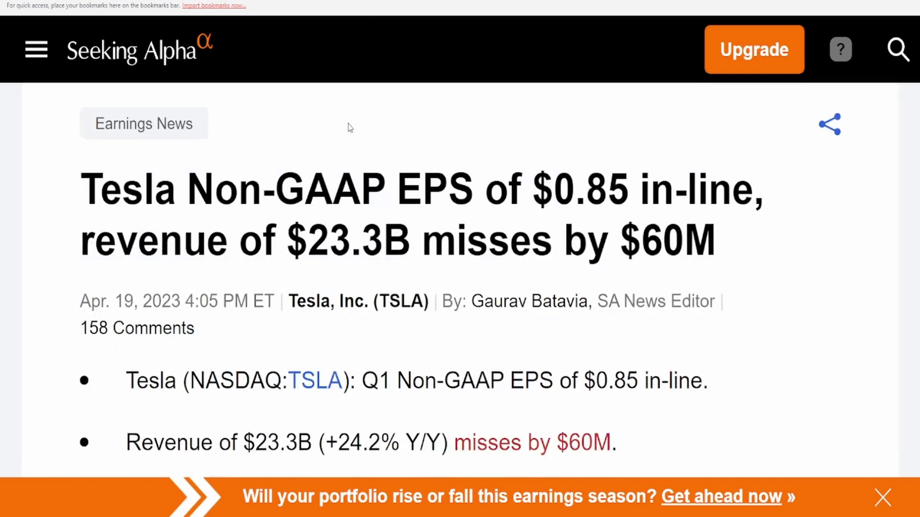
Read the revenue result in the Tesla earnings news headline and return to the TSLA quote page.
left_click_drag(383, 239, 643, 239)
left_click(679, 235)
key("alt+Left")
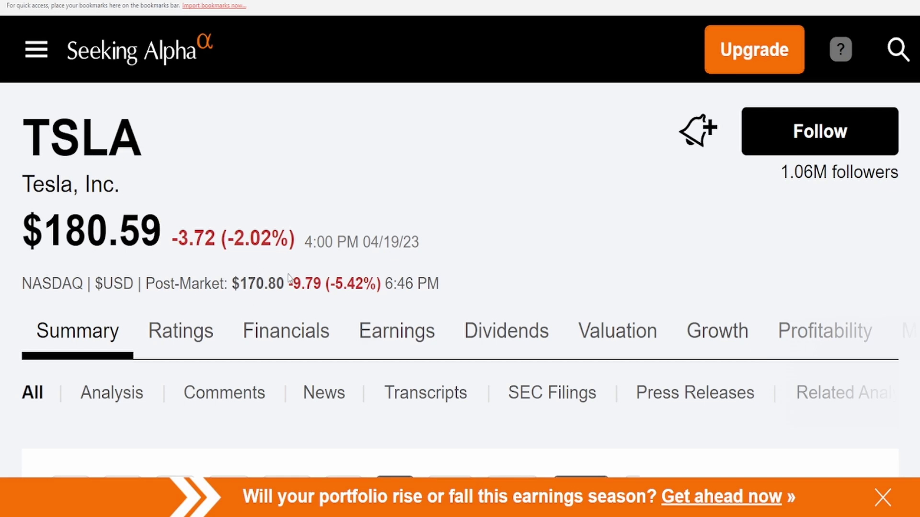
Check the post-market change again, set the price chart to 1Y and review the low of the 52-week range.
left_click_drag(289, 287, 346, 284)
left_click(385, 280)
scroll(384, 279, "down", 5)
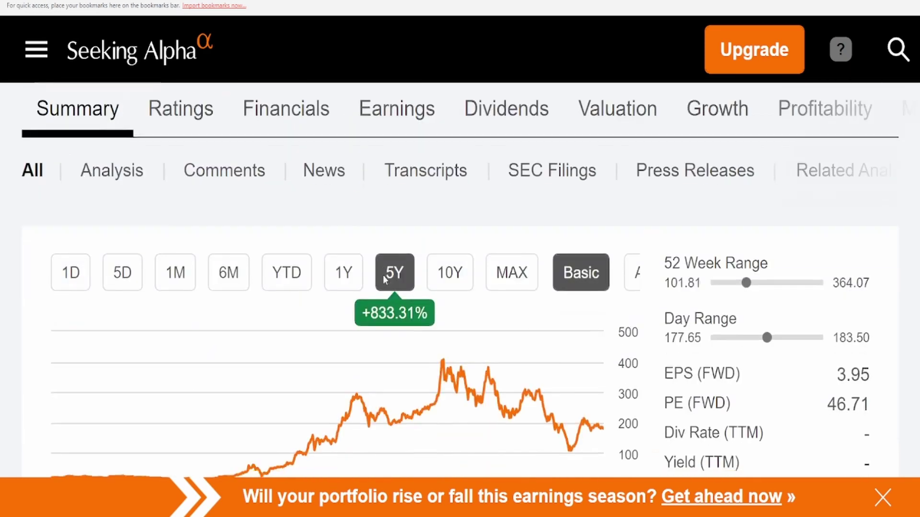
scroll(385, 279, "down", 1)
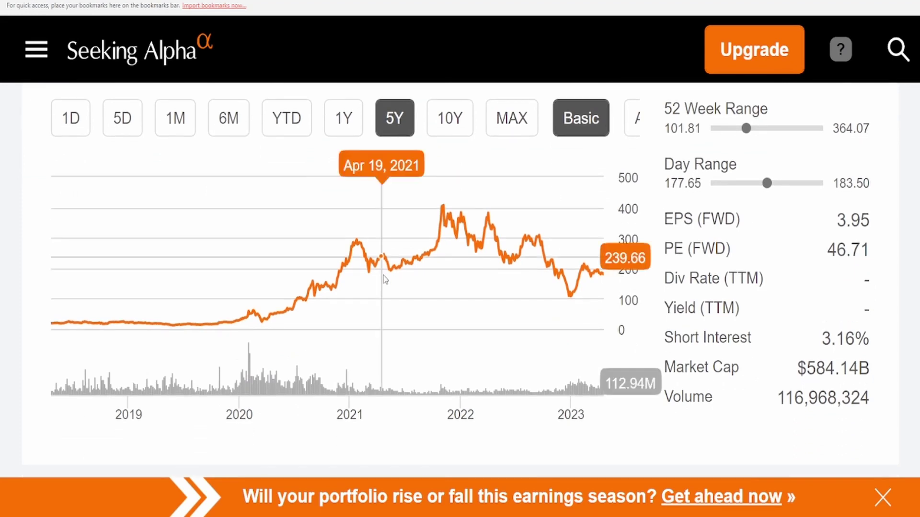
left_click(339, 132)
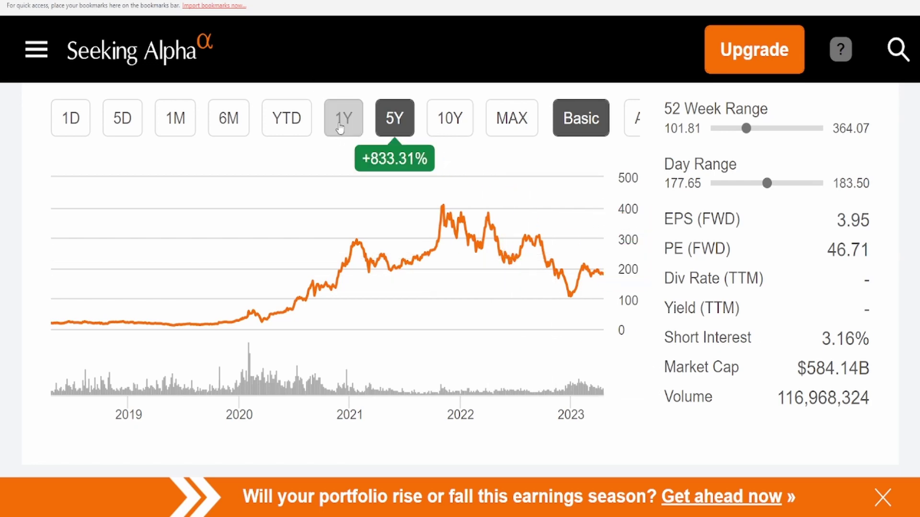
left_click(341, 120)
left_click_drag(670, 129, 708, 132)
left_click(704, 130)
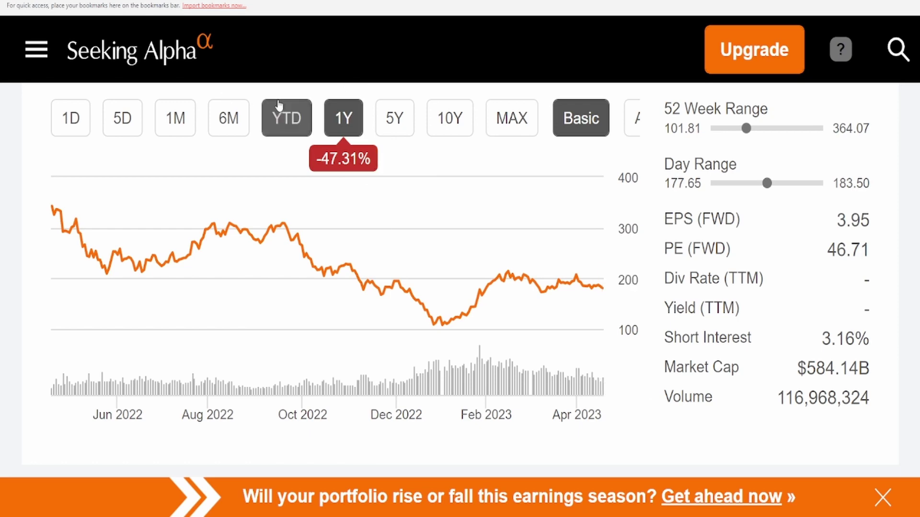
Return to the Finances spreadsheet and review the annual dividend per share, 5-year average FCF left and last-year FCF left.
left_click(119, 1)
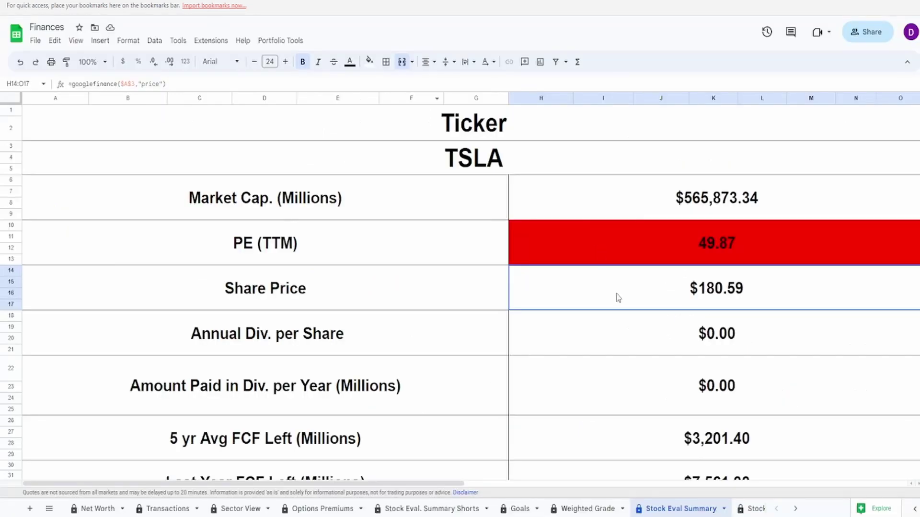
left_click(603, 332)
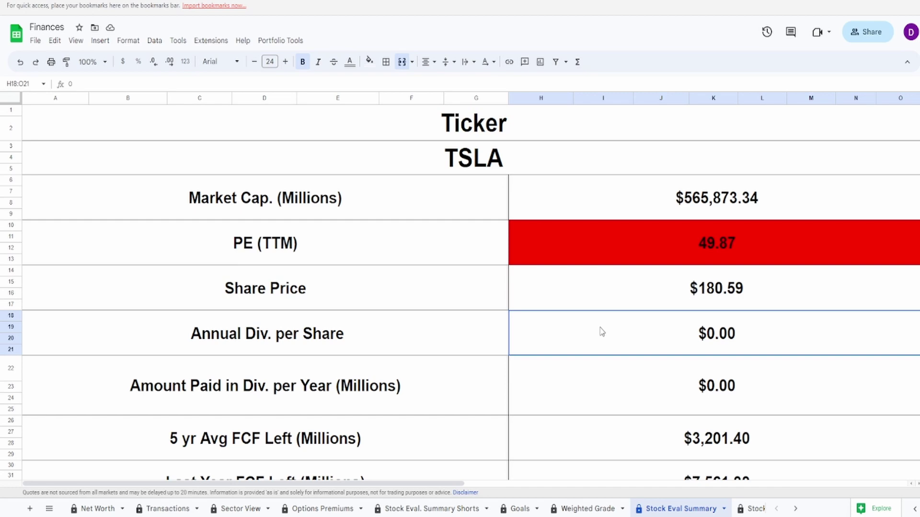
scroll(602, 332, "down", 1)
left_click(591, 403)
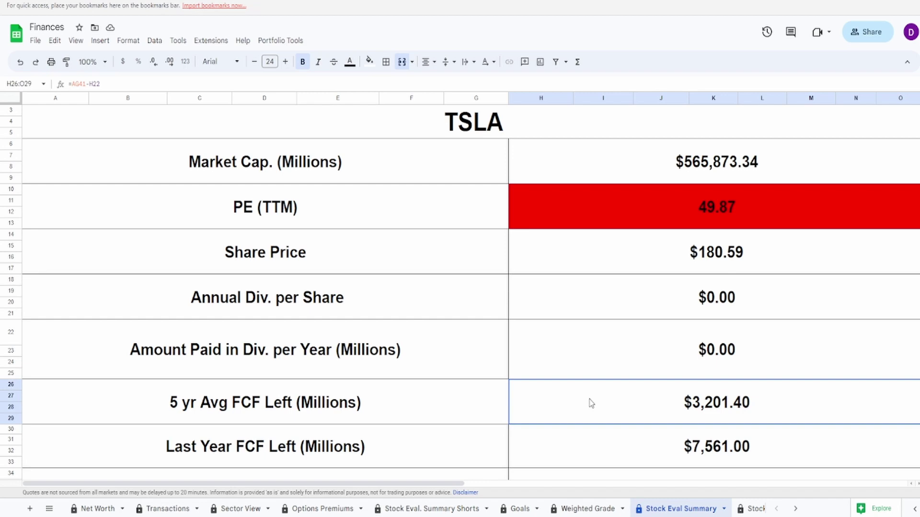
left_click(587, 447)
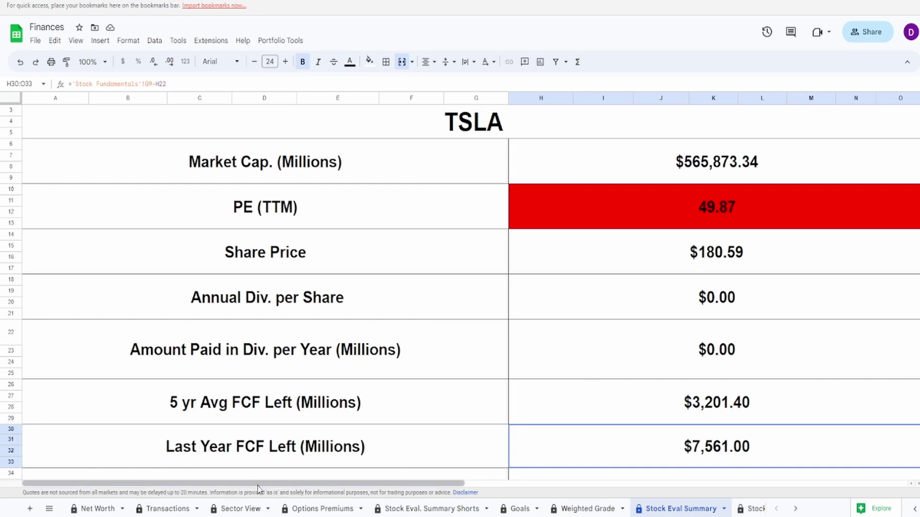
Compare the earliest and latest years in the Net Income chart and inspect the percentage cell beside it.
scroll(563, 226, "right", 15)
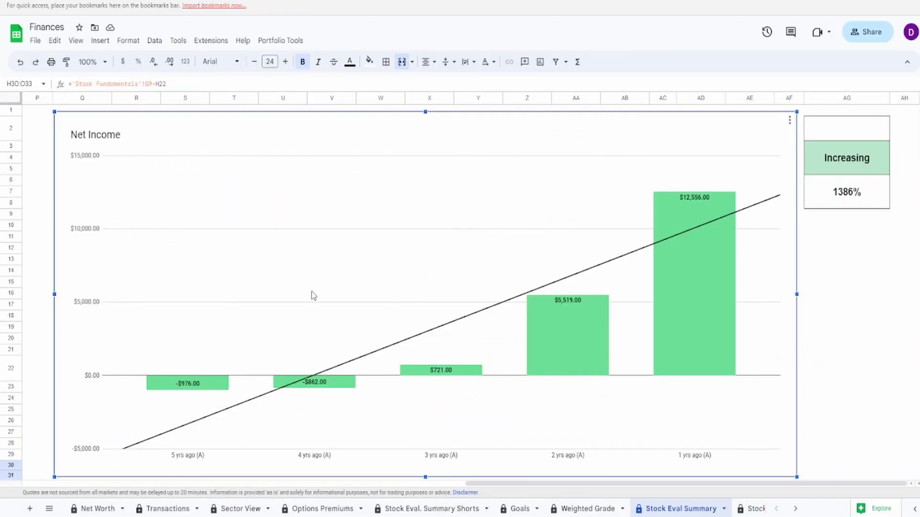
mouse_move(207, 388)
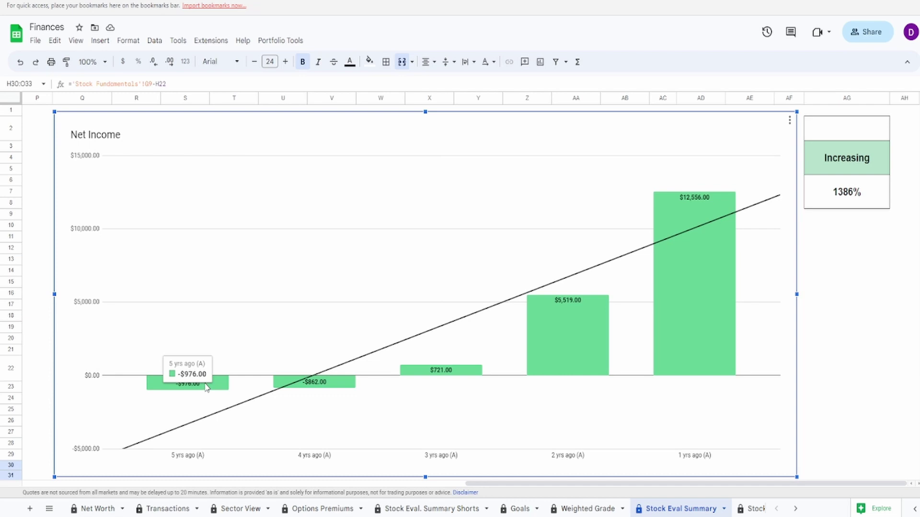
mouse_move(721, 275)
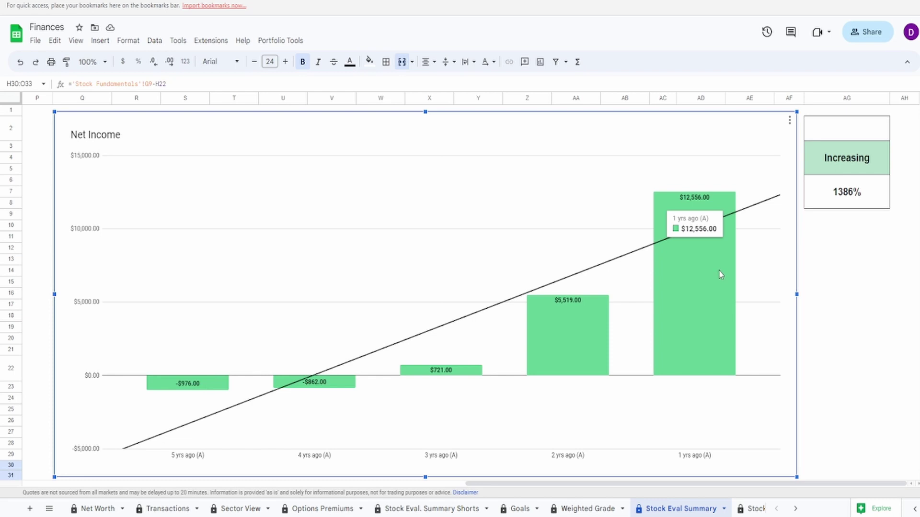
left_click(821, 205)
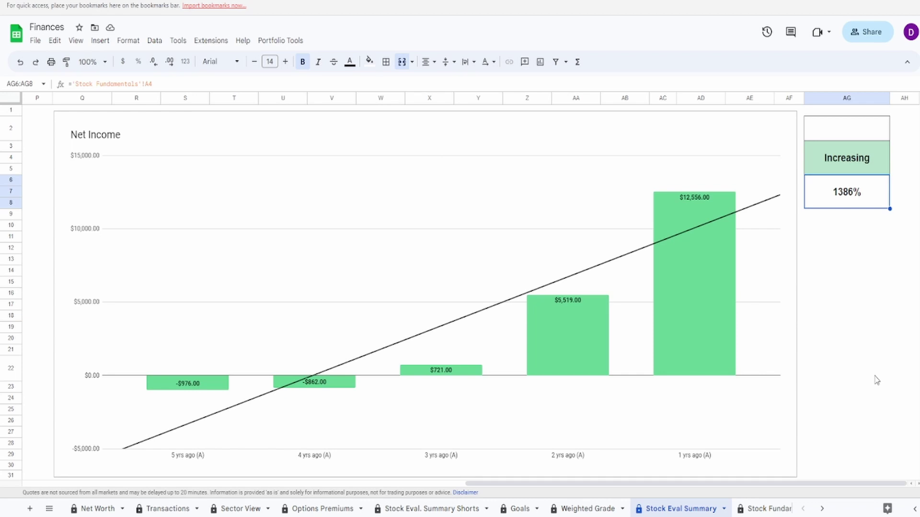
Examine the Net Income chart year by year from 5 years ago to 1 year ago and check cell AG2.
left_click(622, 306)
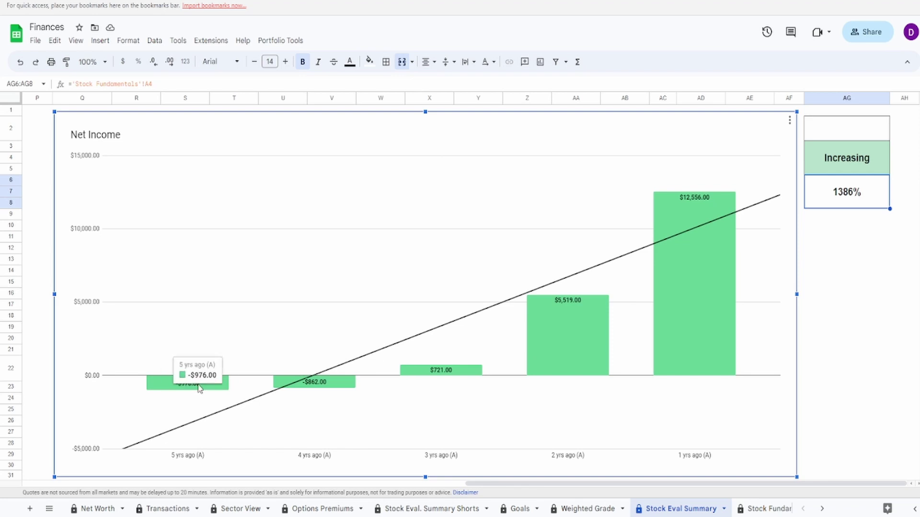
mouse_move(303, 383)
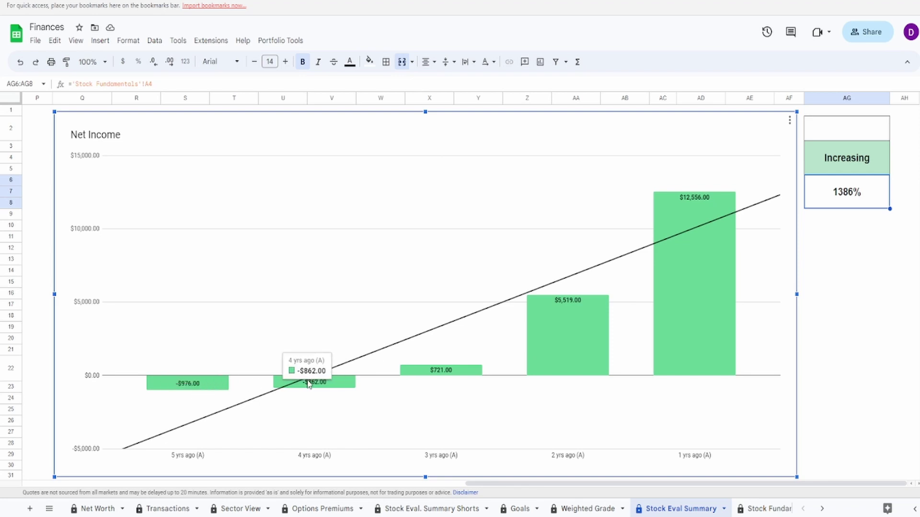
mouse_move(435, 375)
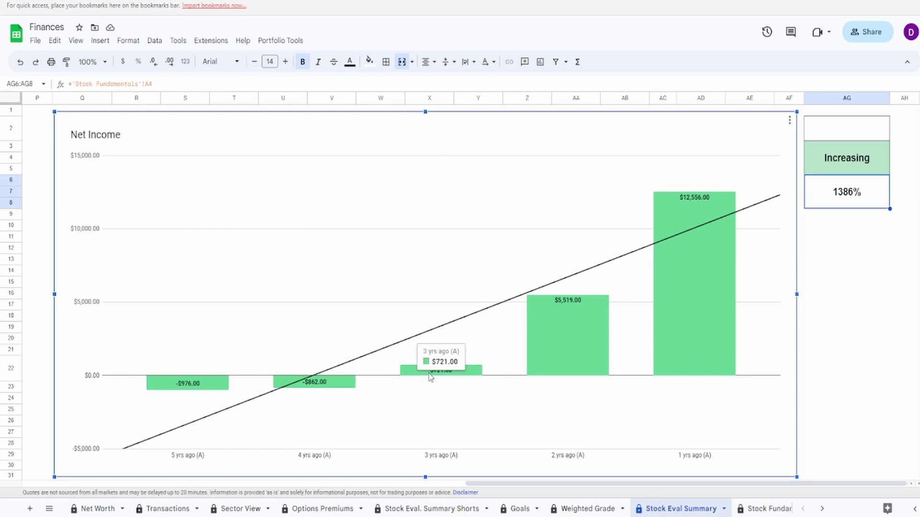
mouse_move(557, 341)
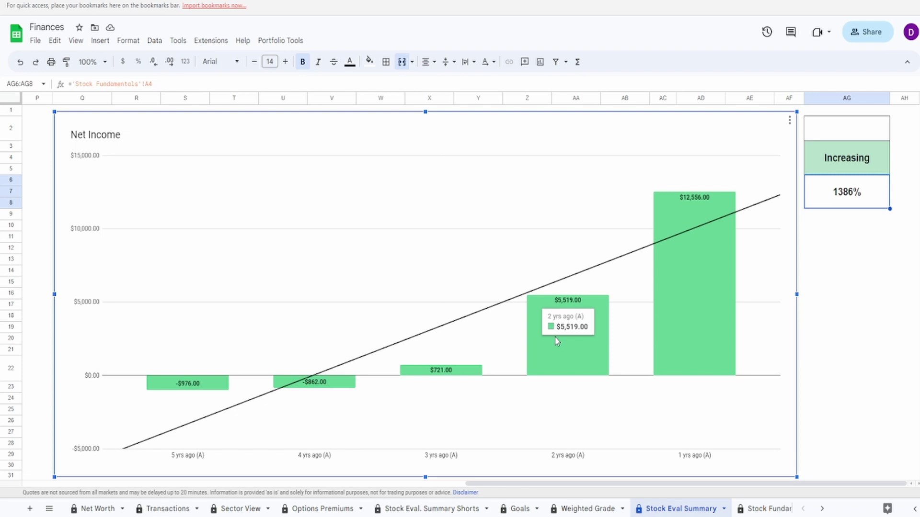
mouse_move(721, 337)
mouse_move(666, 298)
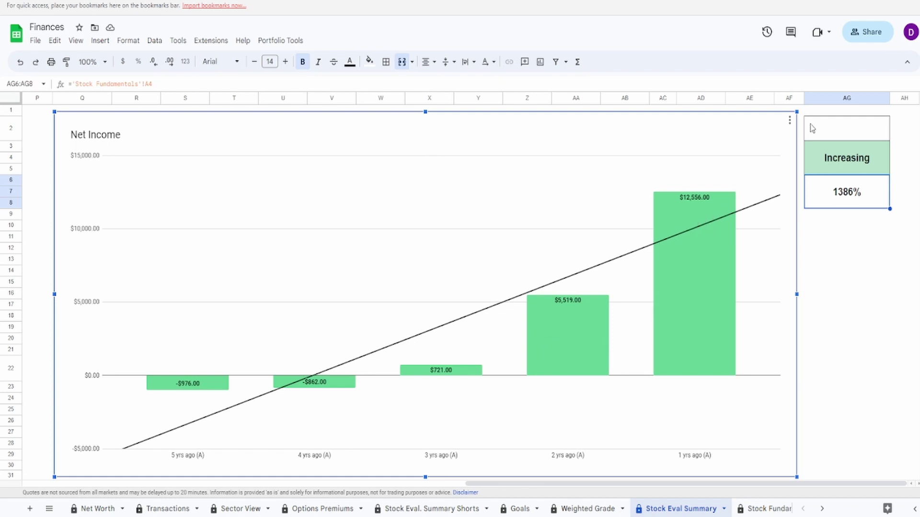
left_click(844, 127)
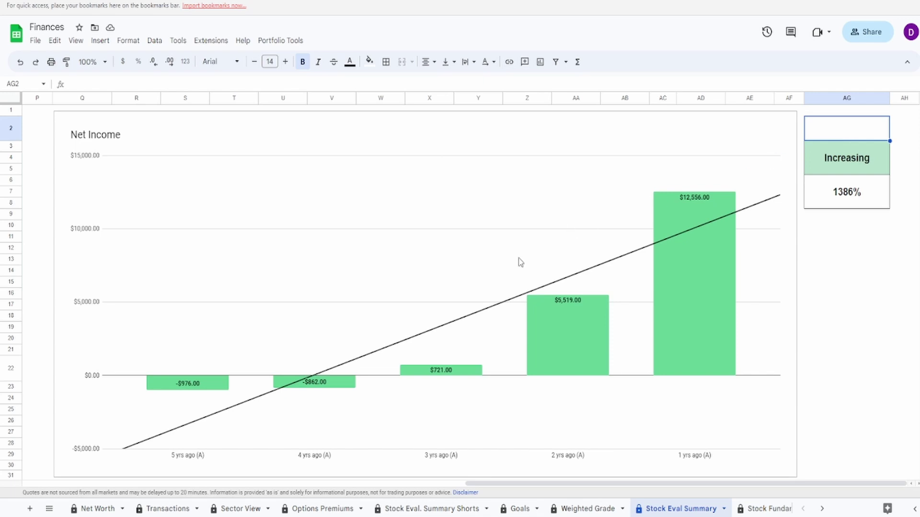
left_click(562, 341)
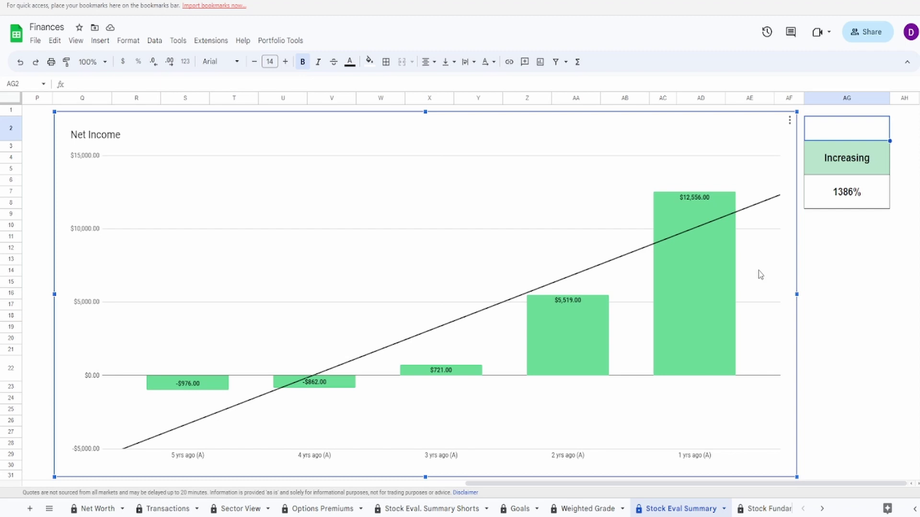
Compare the yearly bars in the Net Income chart and enter a score of 80% in cell AG2.
mouse_move(581, 330)
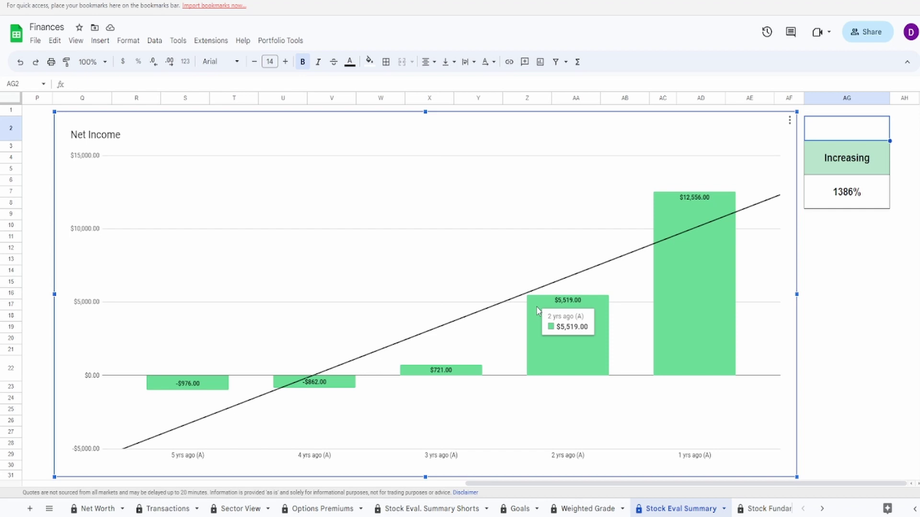
mouse_move(186, 393)
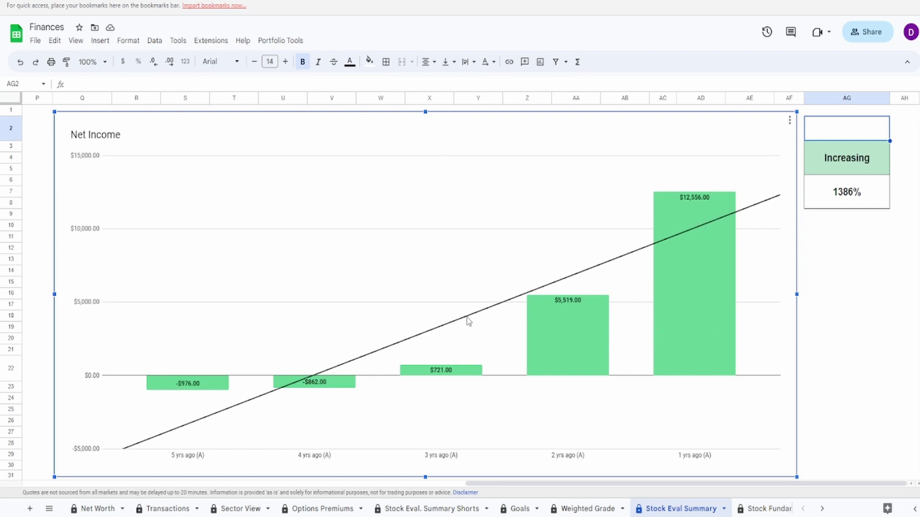
mouse_move(705, 295)
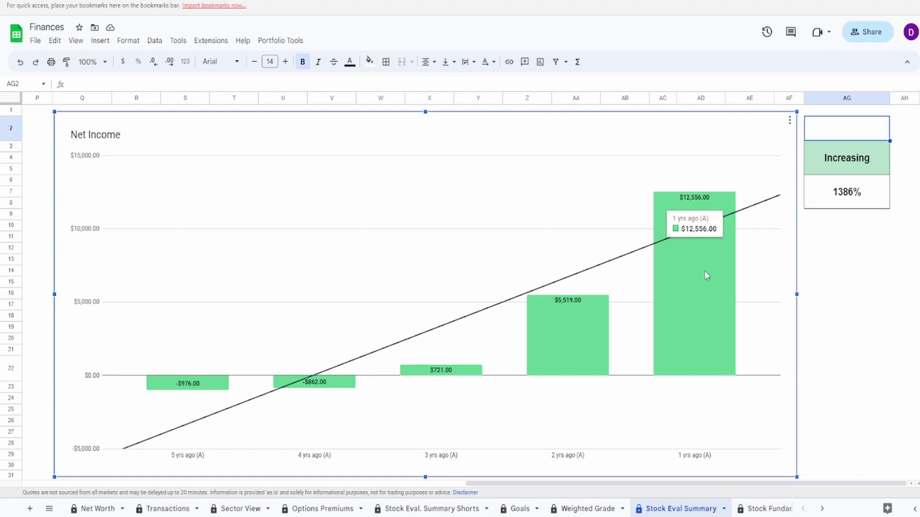
left_click(837, 134)
type("80%")
key("Return")
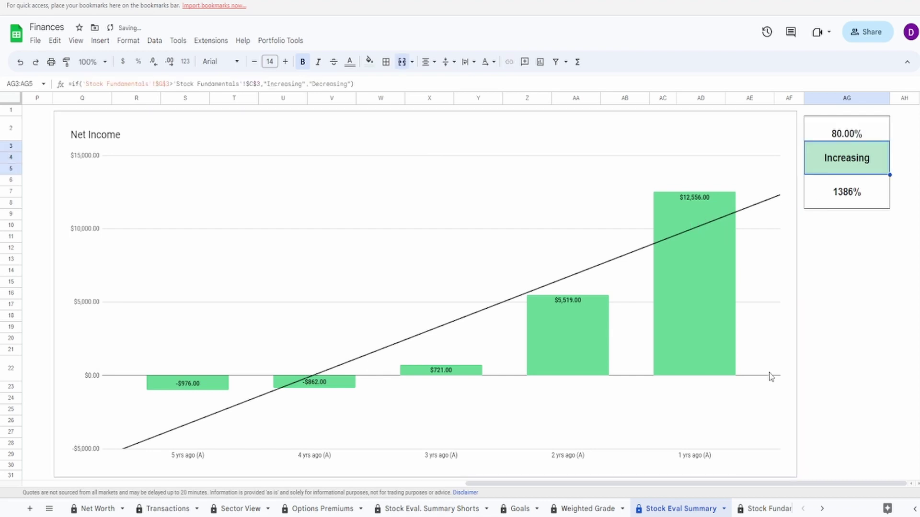
Review the Free Cash Flow chart in the stock evaluation summary, including the bar for 5 years ago.
scroll(802, 379, "down", 4)
scroll(804, 373, "down", 4)
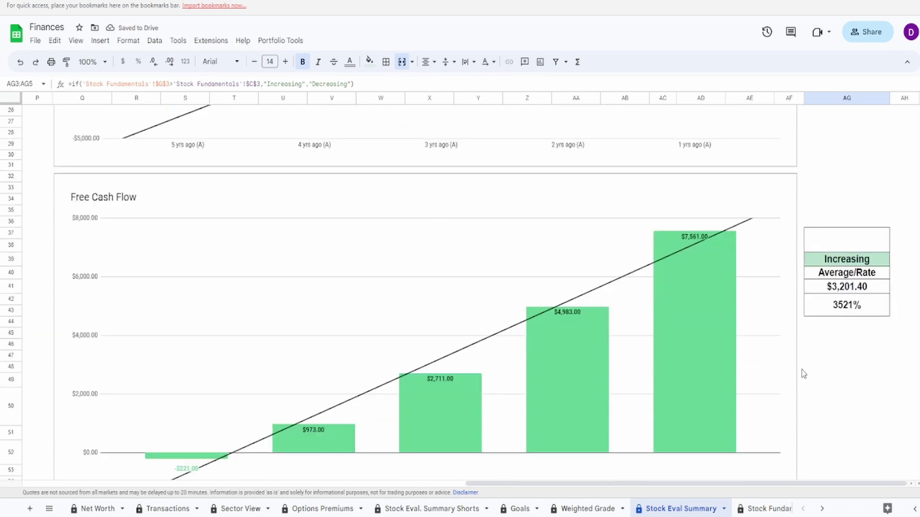
scroll(799, 370, "down", 1)
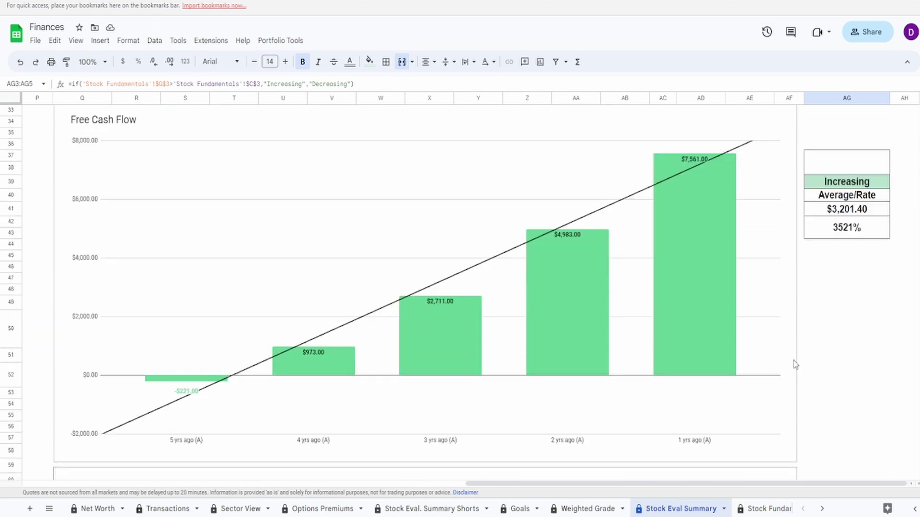
left_click(186, 395)
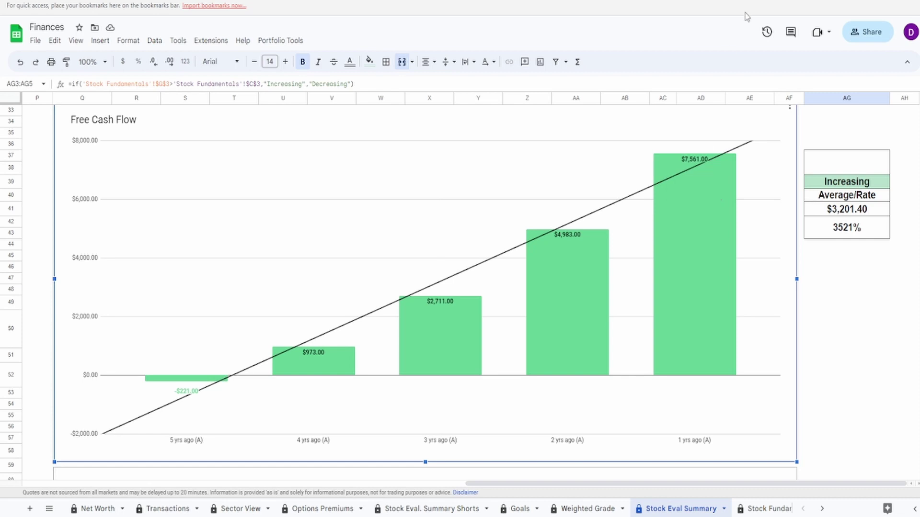
Switch to the 2023 Q1 Tesla Quarterly Update and check the free cash flow row and its year-over-year change.
key("ctrl+Tab")
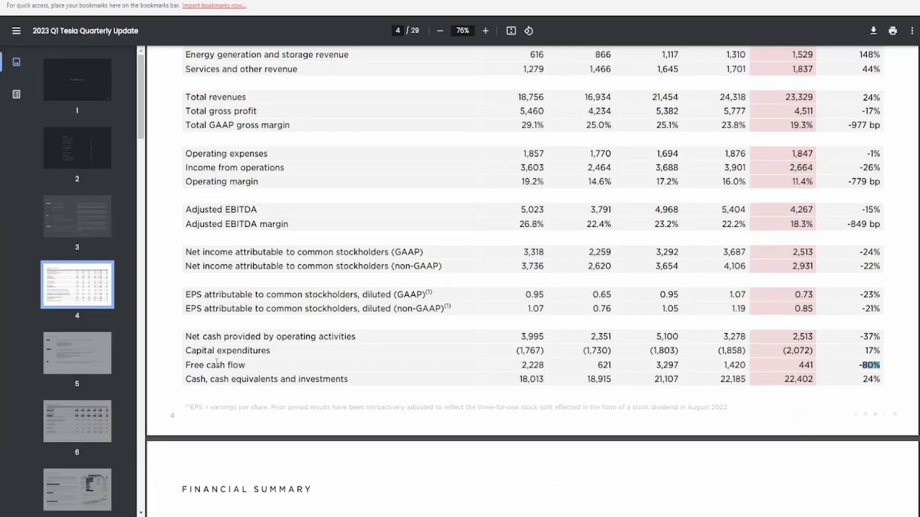
left_click_drag(211, 365, 232, 365)
left_click_drag(862, 365, 874, 366)
left_click(870, 366)
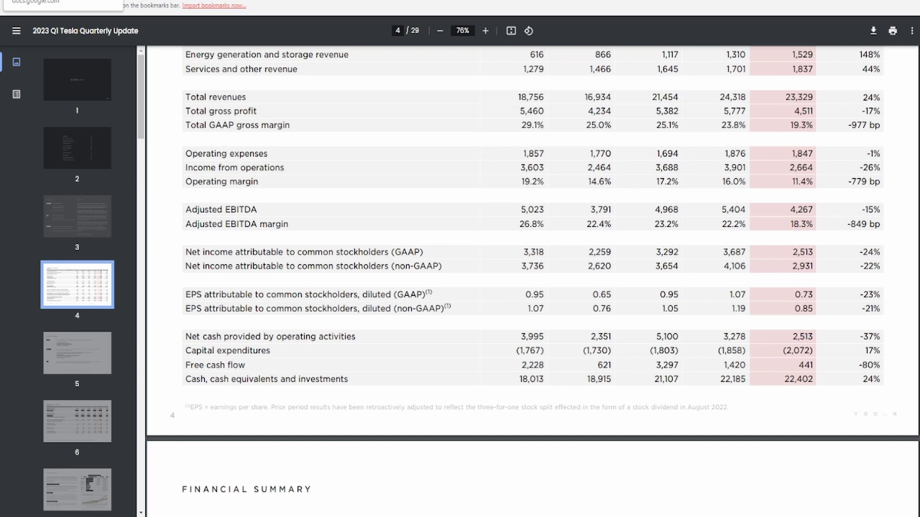
Return to the Finances spreadsheet and inspect the growth percentage and average cells beside the Free Cash Flow chart.
left_click(63, 0)
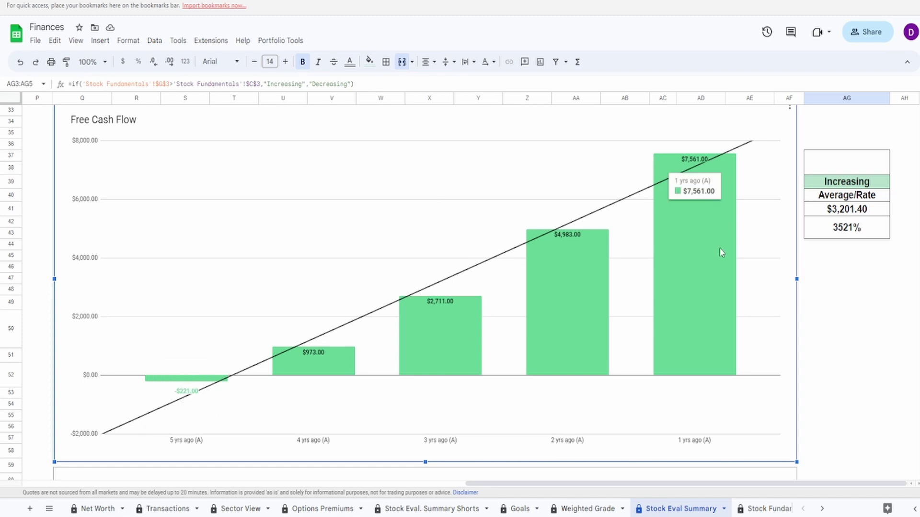
left_click(846, 227)
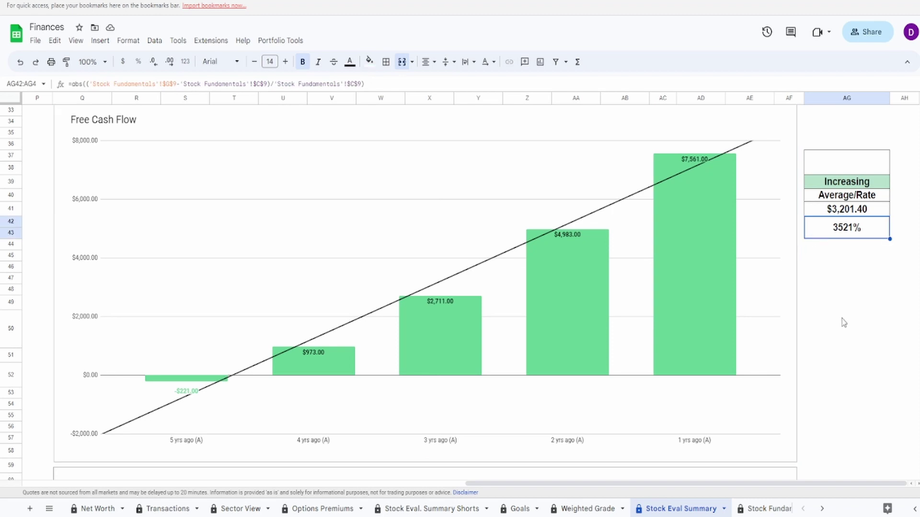
left_click(845, 211)
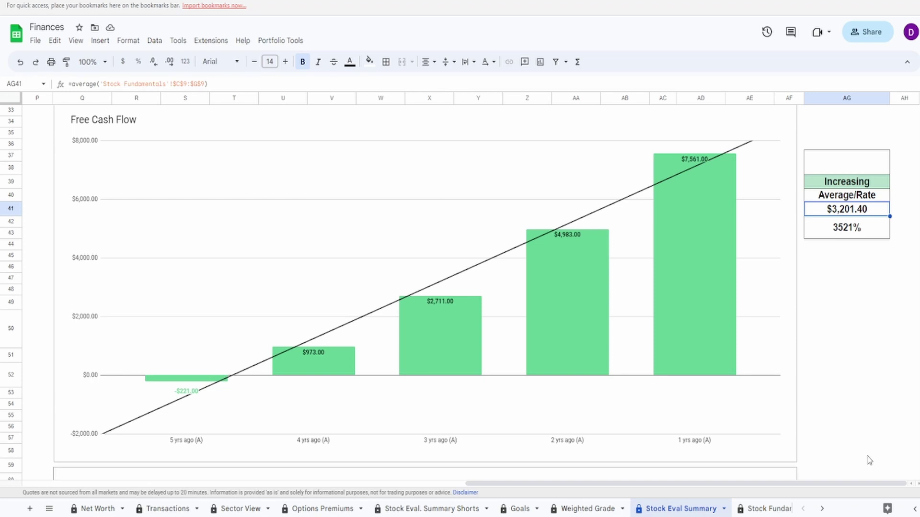
left_click(203, 352)
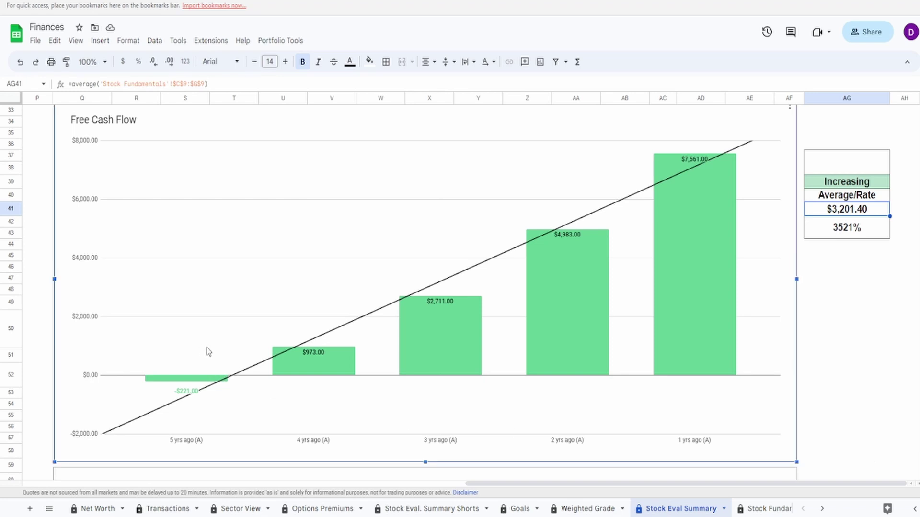
Compare the Net Income and Free Cash Flow charts and enter a Free Cash Flow score of 75% in cell AG37.
scroll(789, 317, "up", 7)
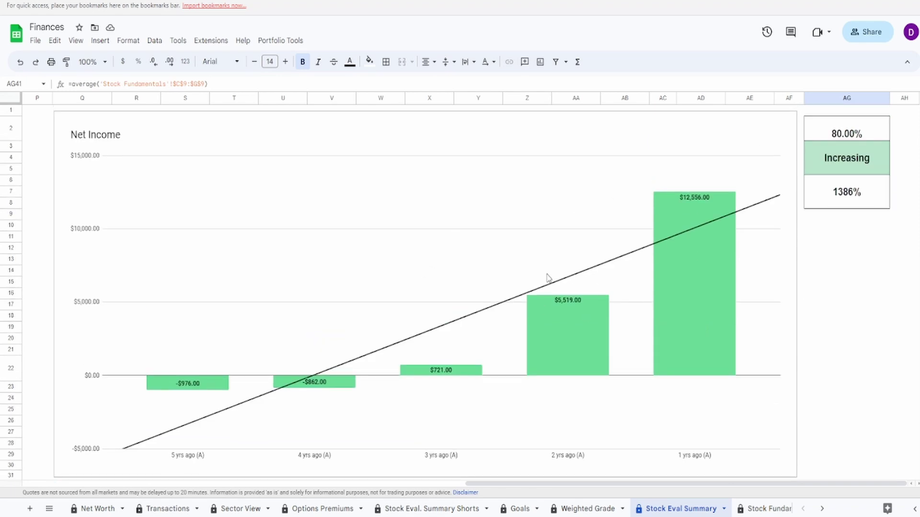
scroll(546, 275, "down", 7)
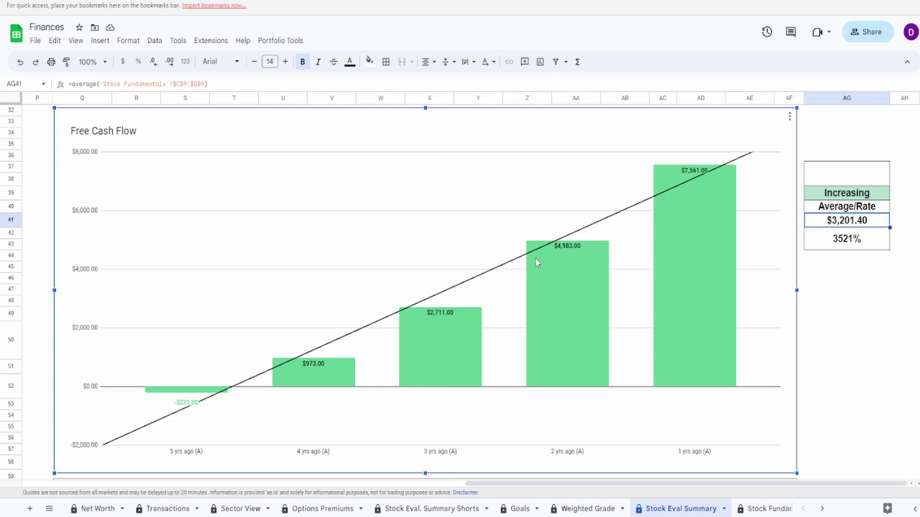
left_click(820, 177)
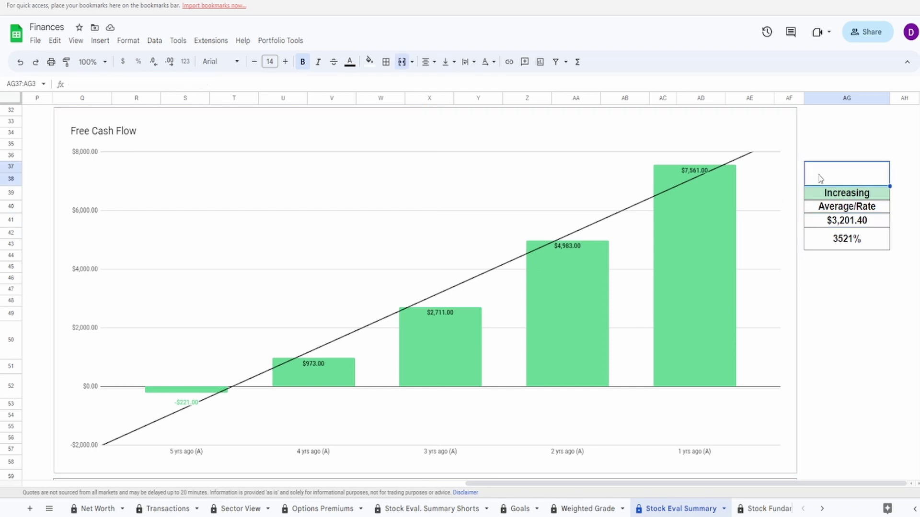
type("75%")
key("Return")
Change the Net Income score in cell AG2 to 65%.
scroll(820, 178, "up", 10)
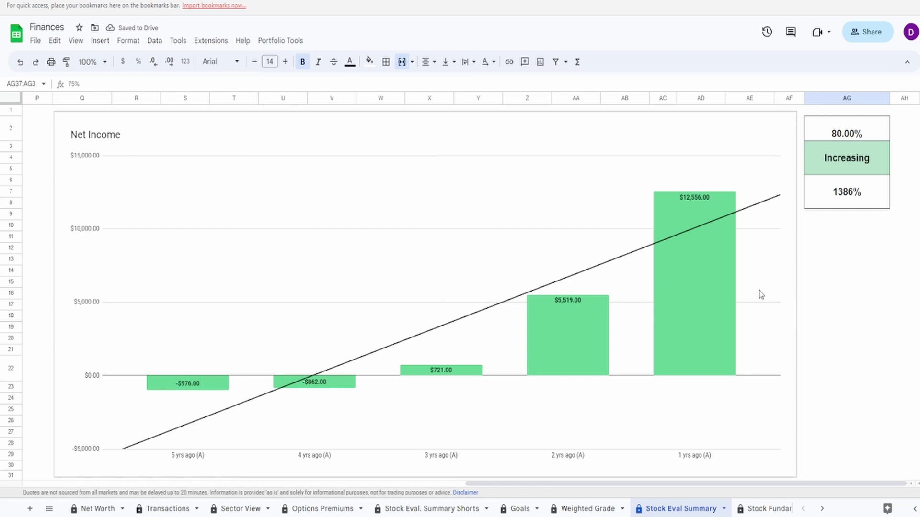
left_click(860, 130)
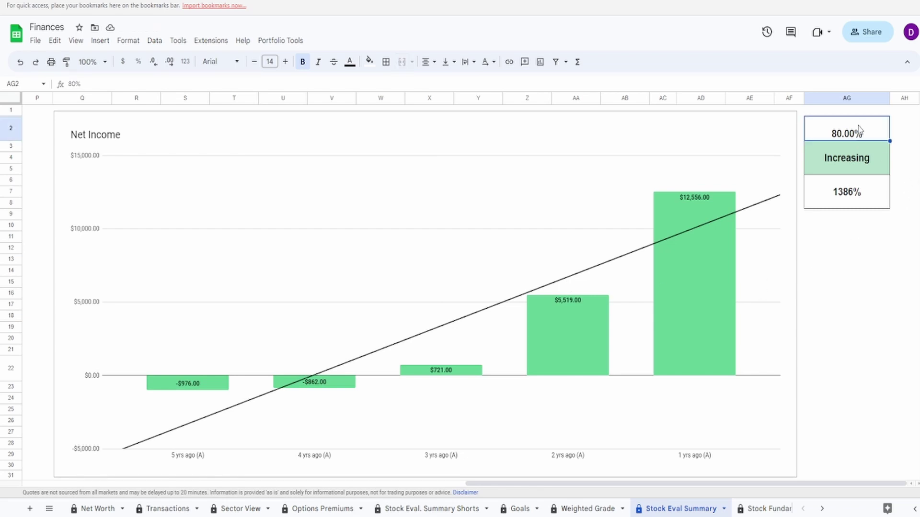
type("65")
key("Return")
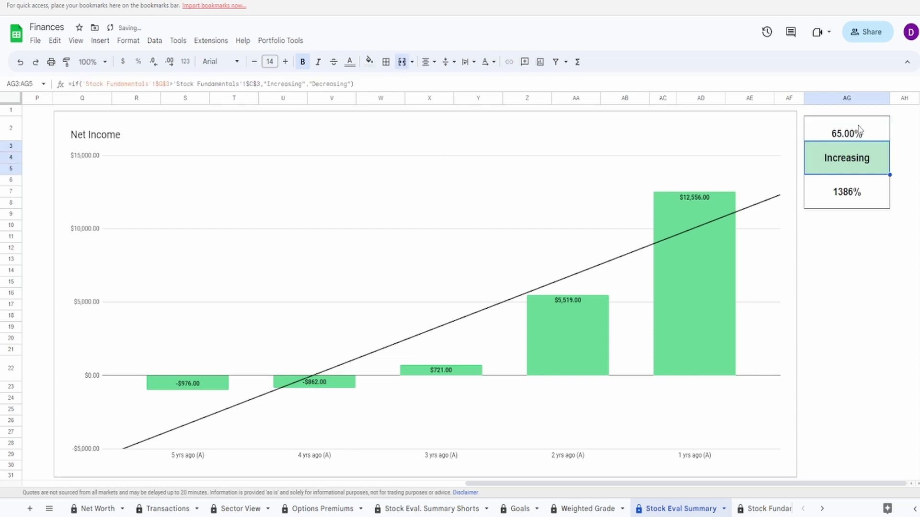
Recheck the Free Cash Flow bars against the Net Income chart above them.
scroll(728, 381, "down", 8)
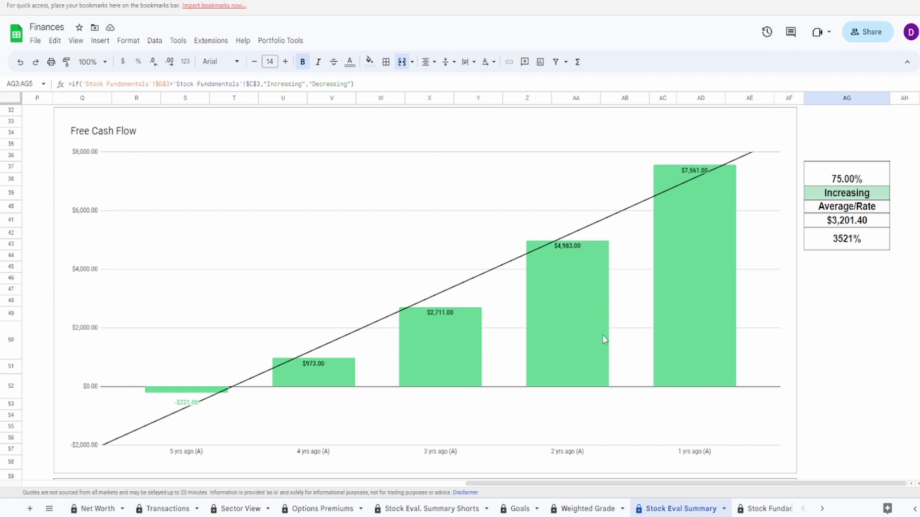
left_click(437, 348)
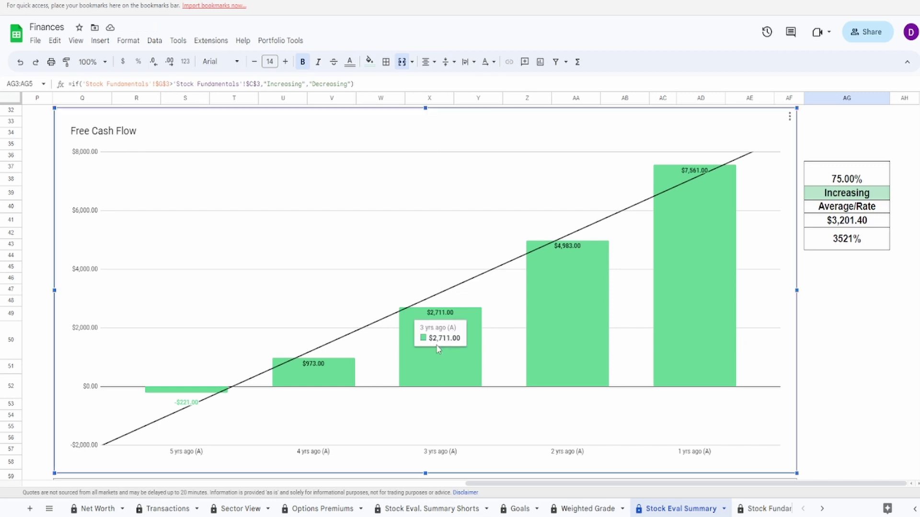
scroll(704, 319, "up", 3)
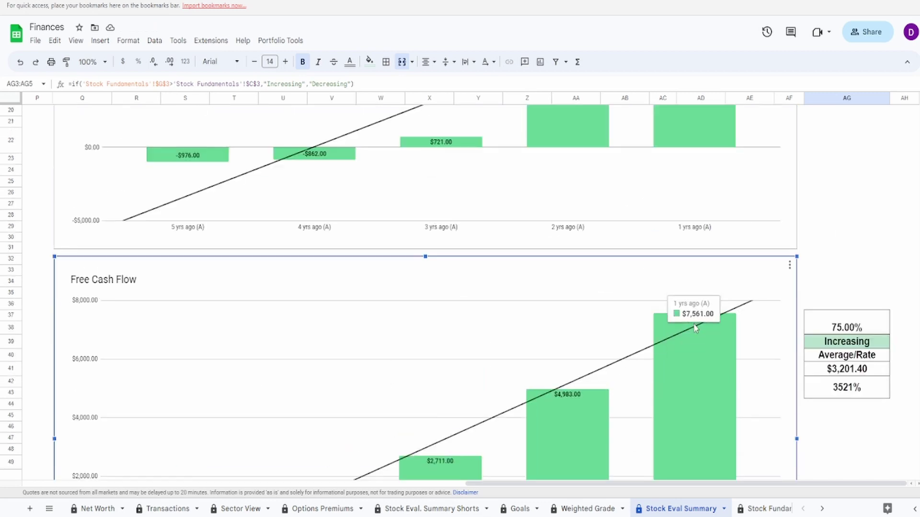
scroll(641, 216, "up", 3)
scroll(642, 220, "down", 6)
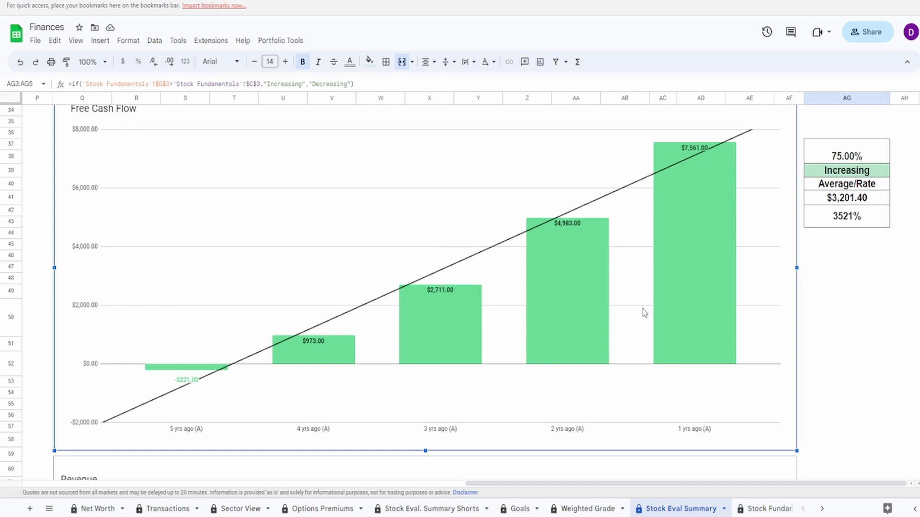
Examine the Revenue chart year by year from 5 years ago to 1 year ago and inspect its growth percentage in AG70.
scroll(644, 313, "down", 8)
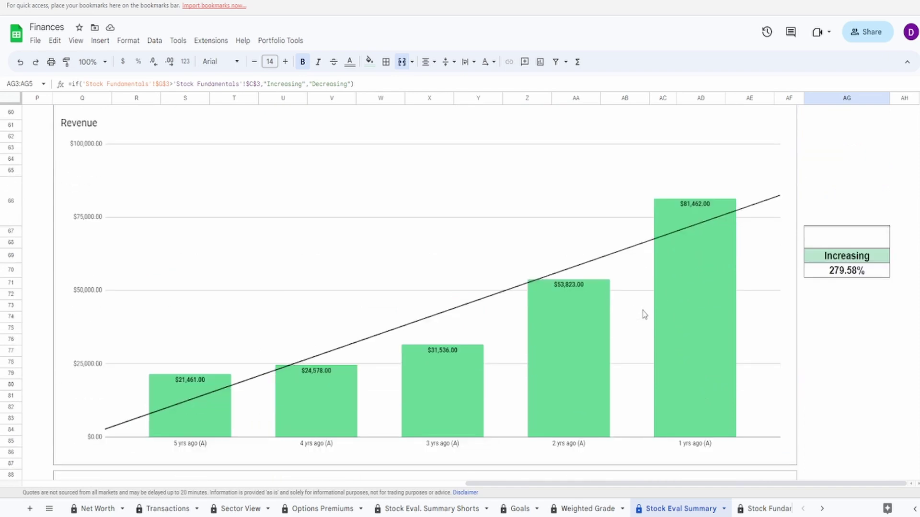
left_click(229, 378)
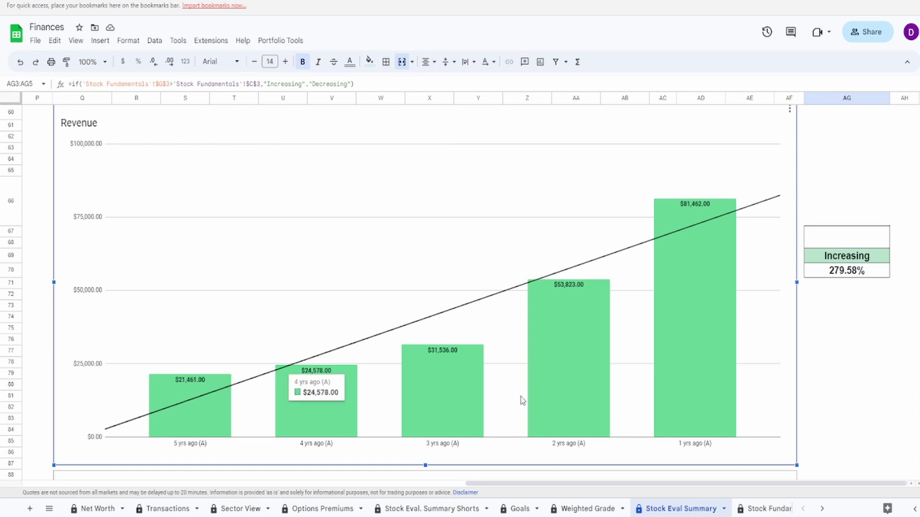
mouse_move(691, 339)
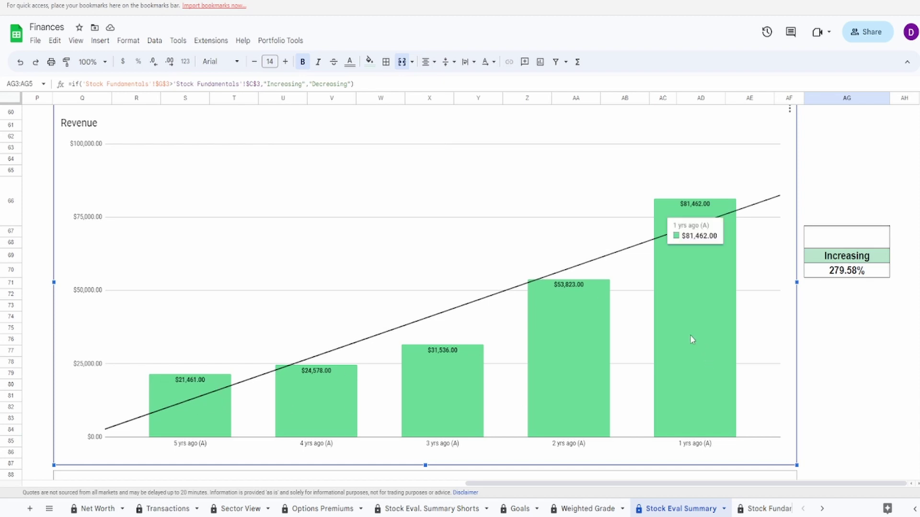
left_click(853, 272)
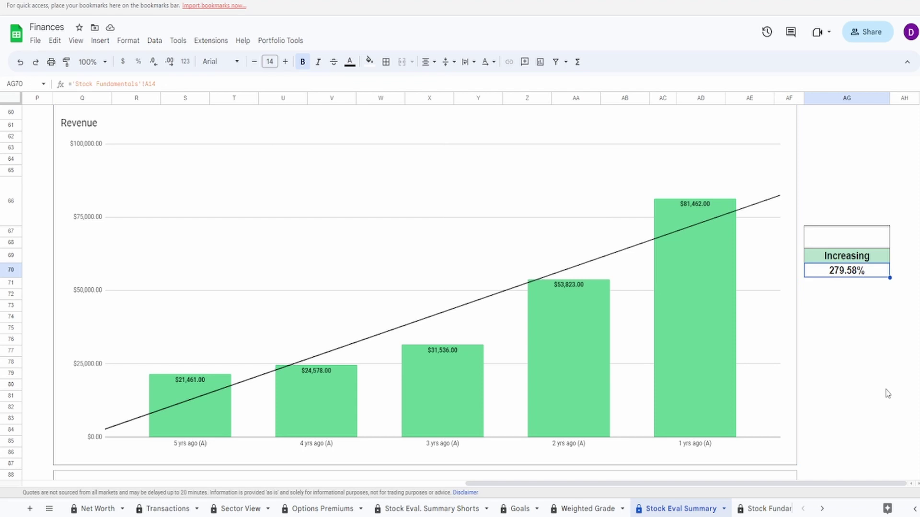
left_click(265, 407)
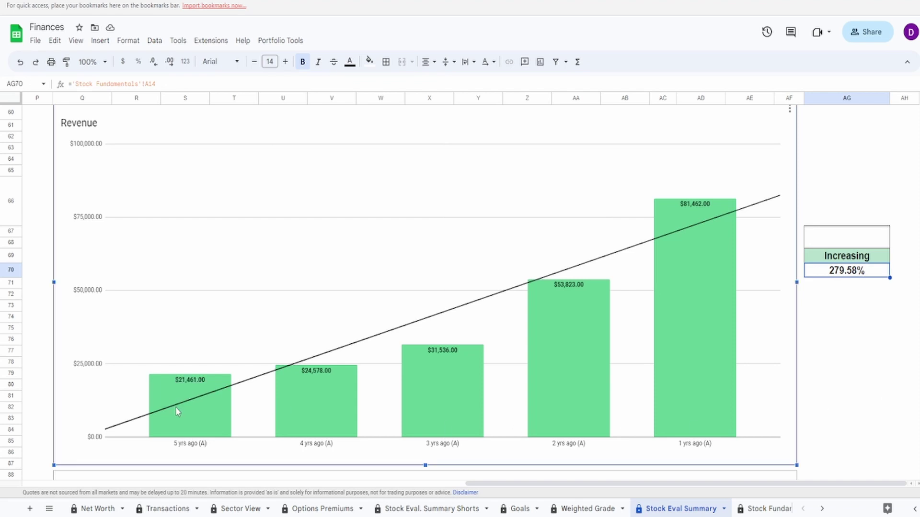
mouse_move(334, 414)
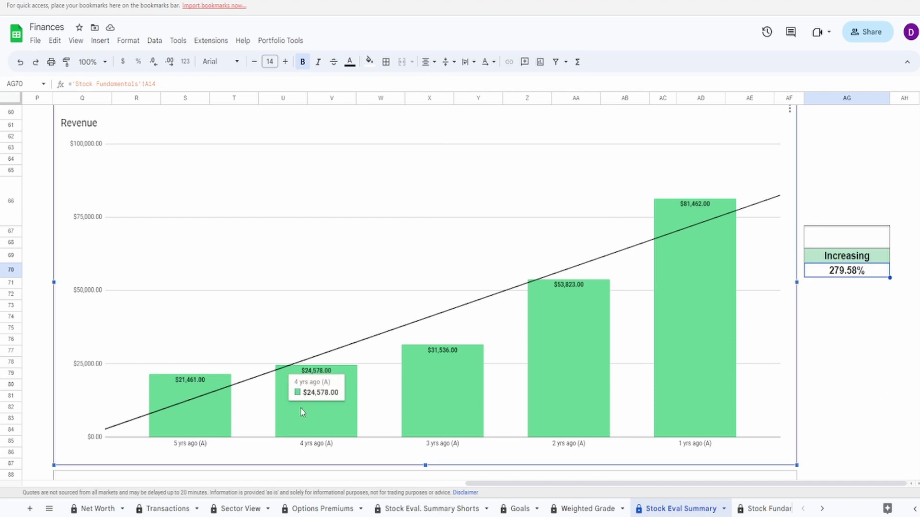
mouse_move(459, 408)
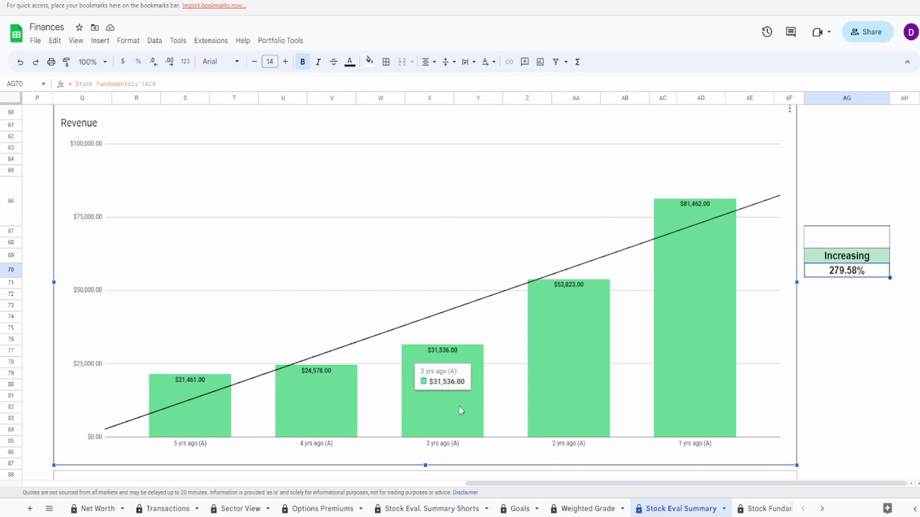
mouse_move(566, 365)
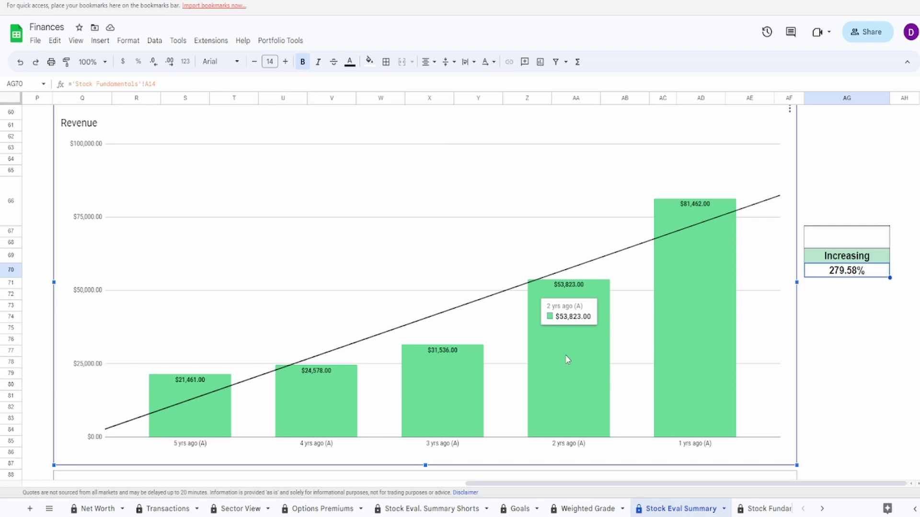
mouse_move(663, 322)
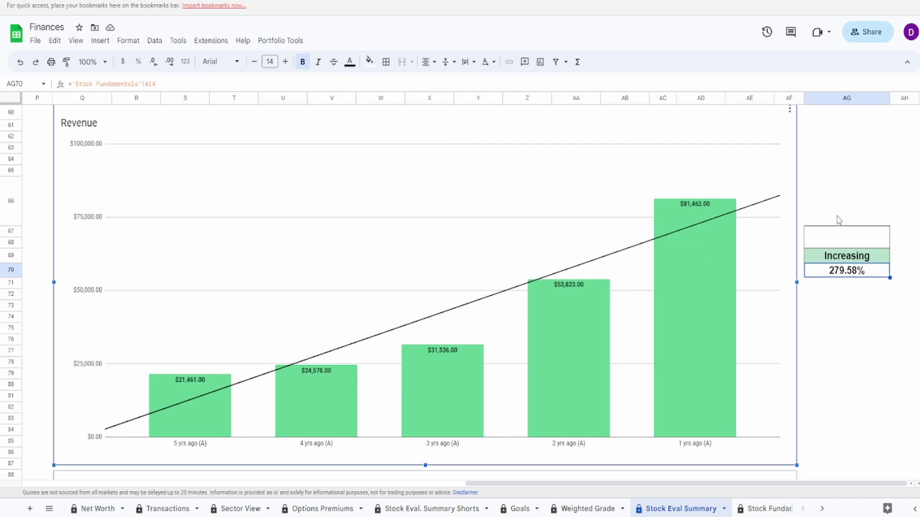
Enter a Revenue score of 60% in cell AG67 beside the chart.
left_click(852, 241)
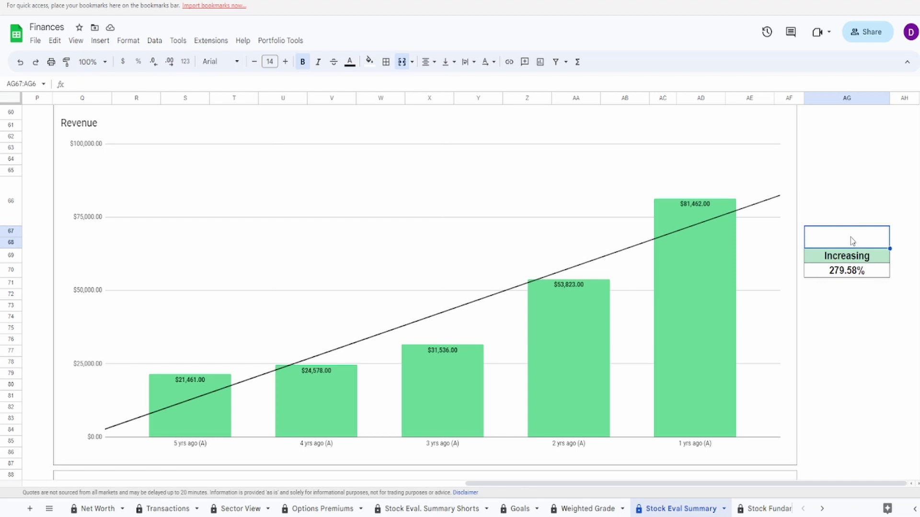
type("60")
key("Return")
Examine the Total Assets-Total Liabilities chart year by year from 5 years ago to the current year.
scroll(813, 282, "down", 3)
scroll(813, 282, "down", 6)
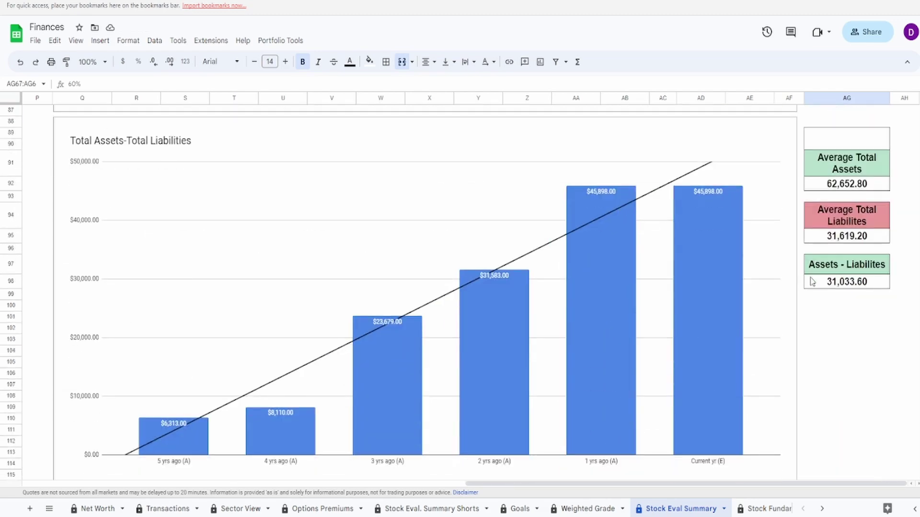
scroll(812, 282, "up", 1)
left_click(520, 343)
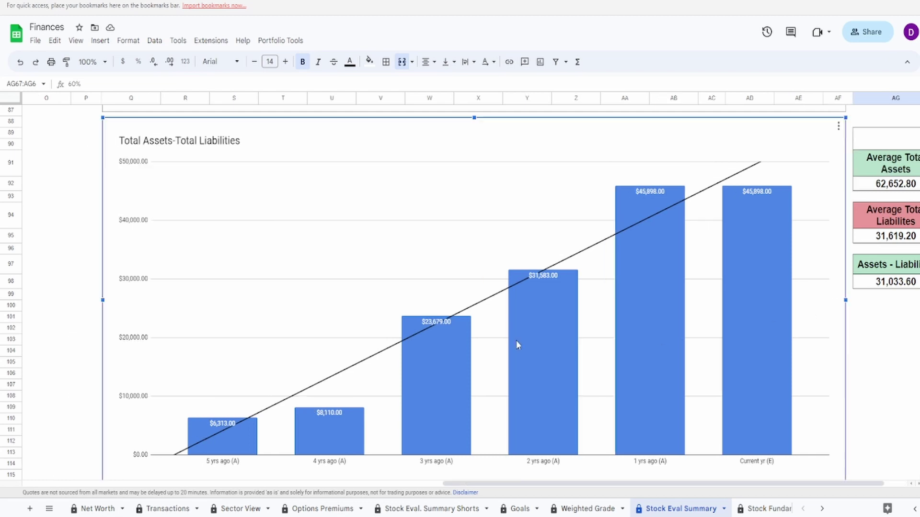
left_click_drag(788, 485, 810, 484)
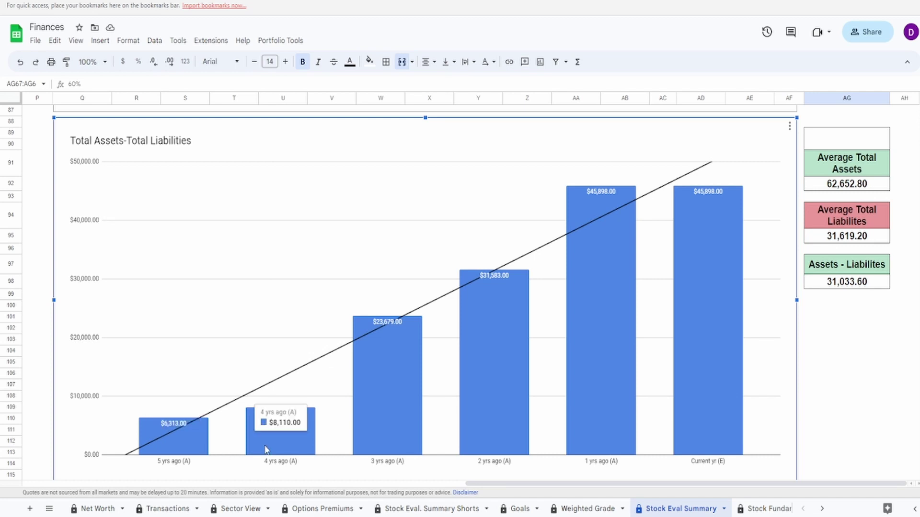
mouse_move(191, 444)
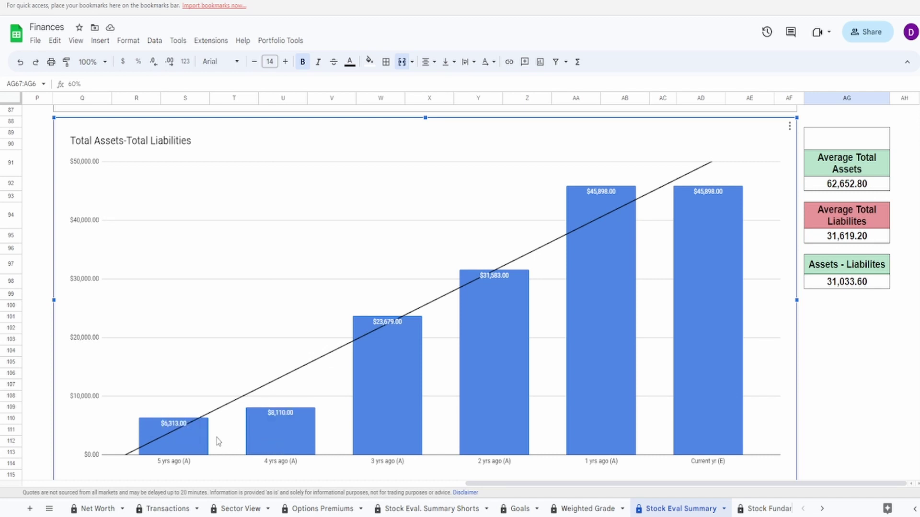
mouse_move(277, 444)
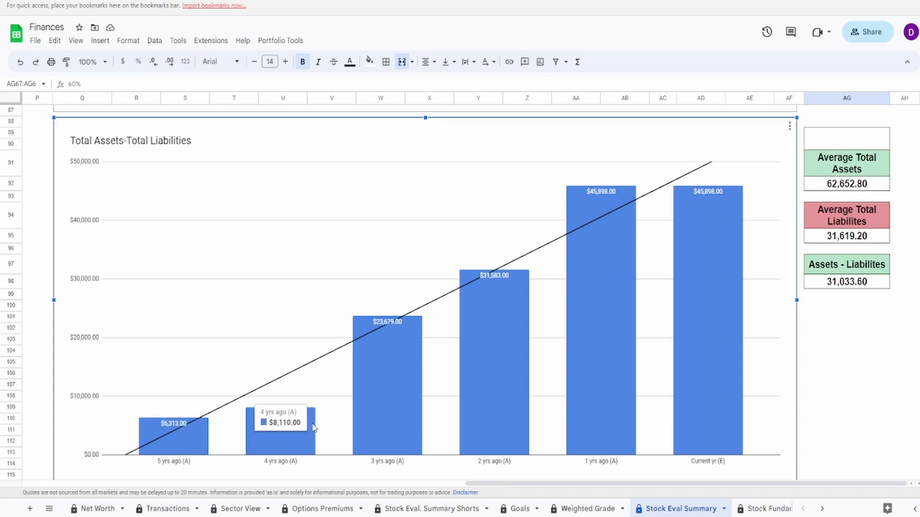
mouse_move(408, 400)
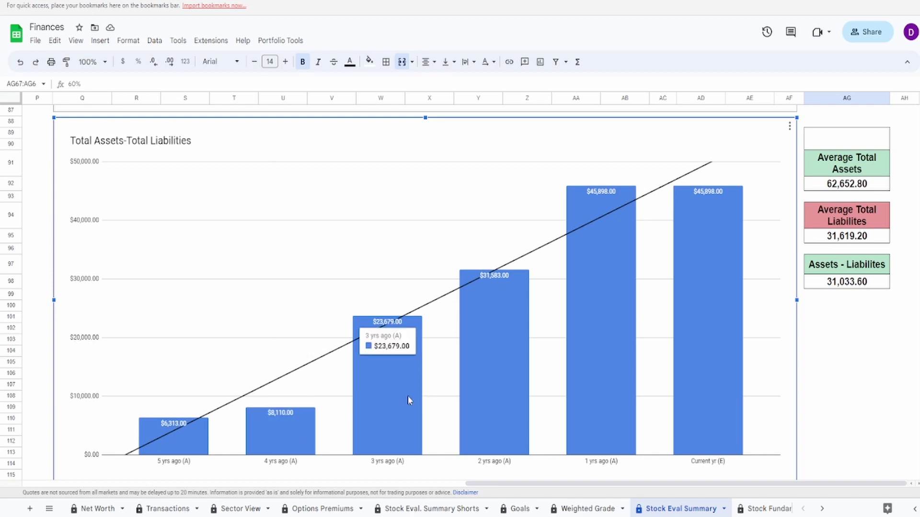
mouse_move(500, 382)
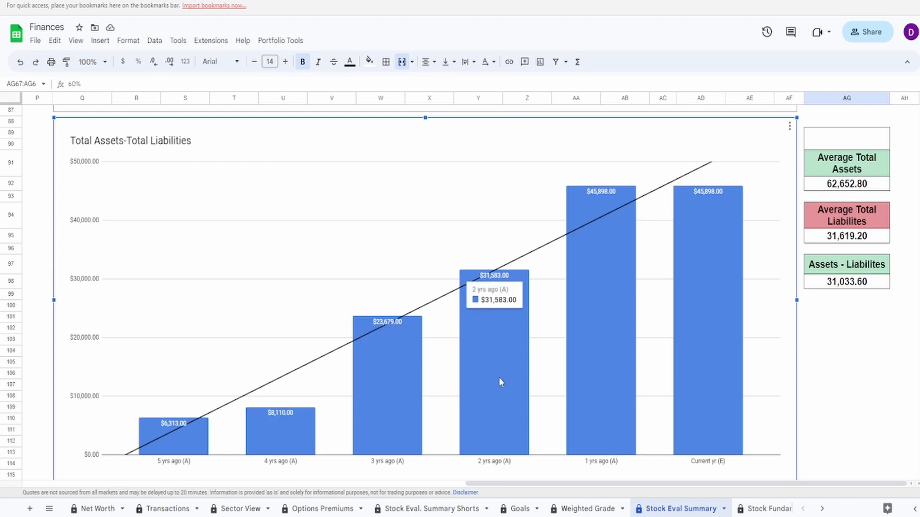
mouse_move(589, 350)
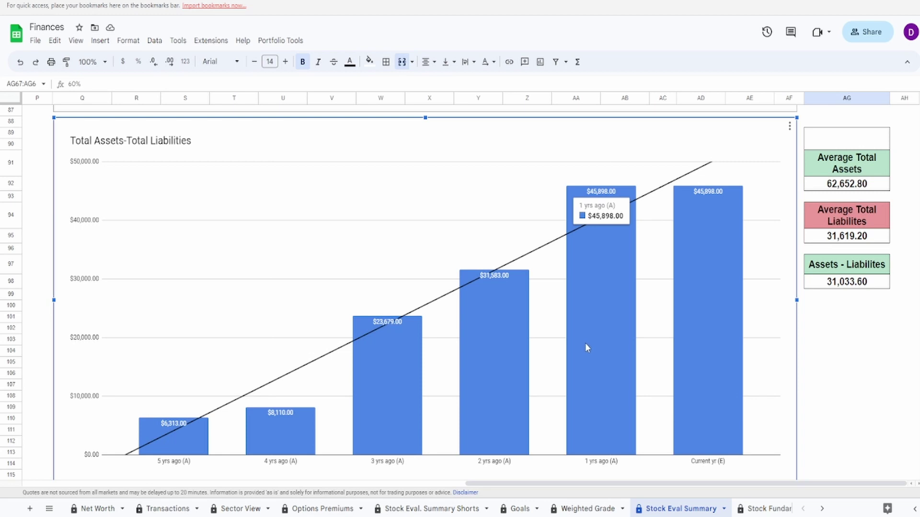
mouse_move(750, 407)
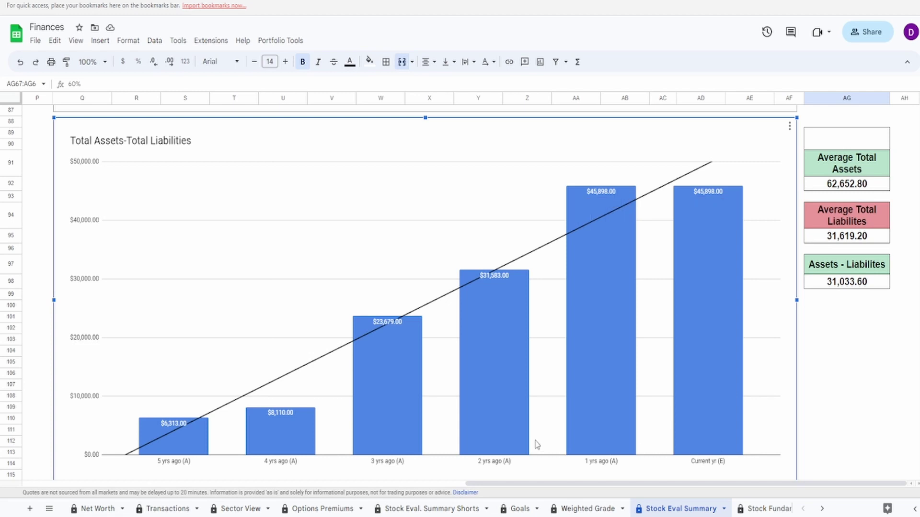
Inspect the asset, liability and difference averages in AG92, AG95 and AG98, and enter a Total Assets-Total Liabilities score of 80% in AG89.
left_click(831, 188)
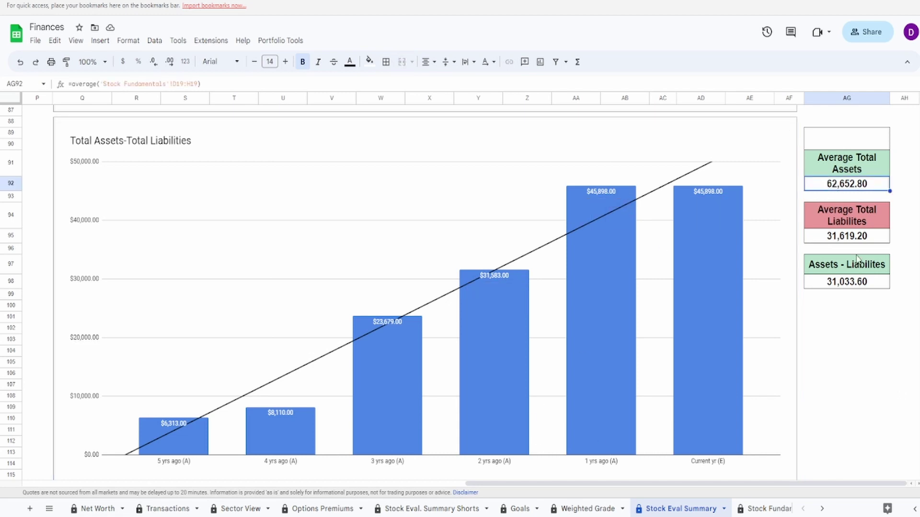
left_click(859, 239)
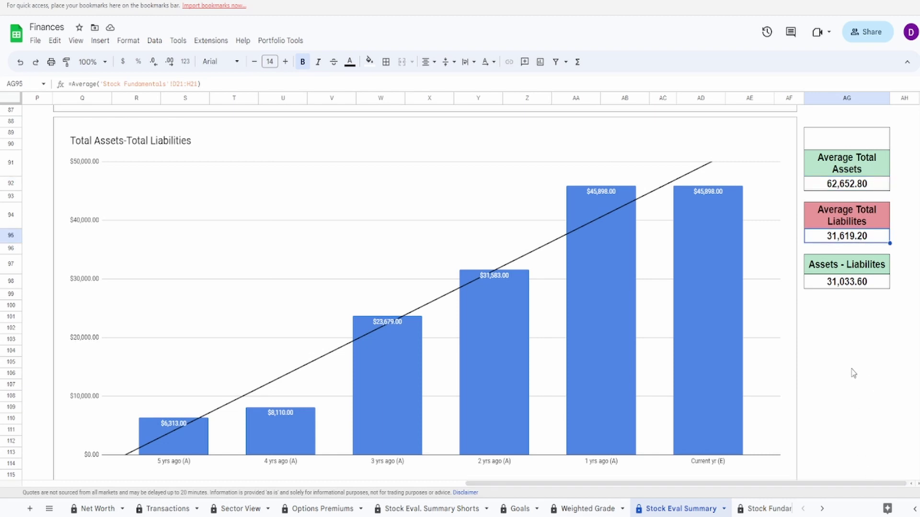
left_click(847, 285)
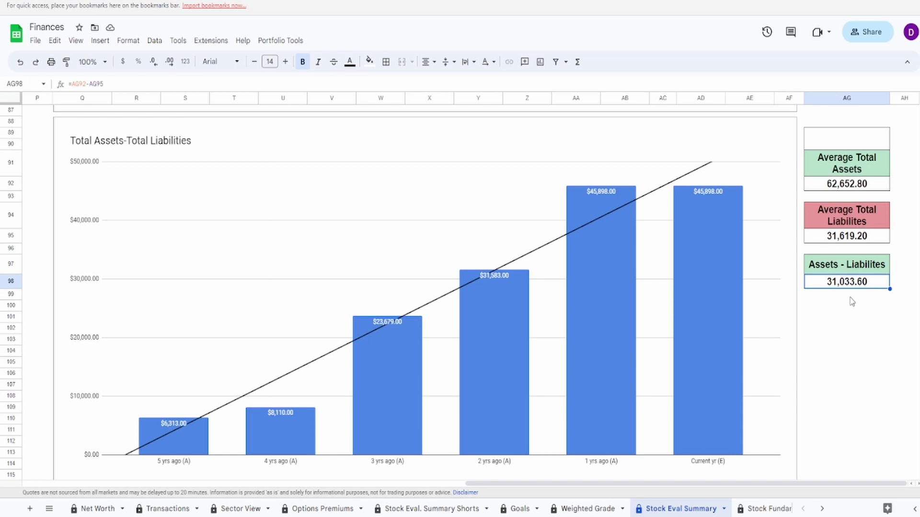
left_click(854, 141)
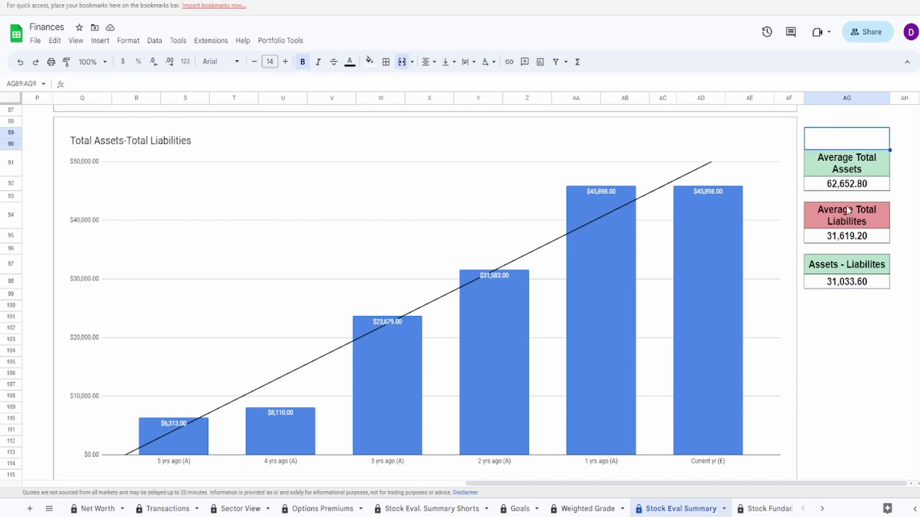
type("80%")
key("Return")
Compare the Cashflow-Total Liabilities chart with the Free Cash Flow and Total Assets-Total Liabilities charts above it.
scroll(836, 363, "down", 5)
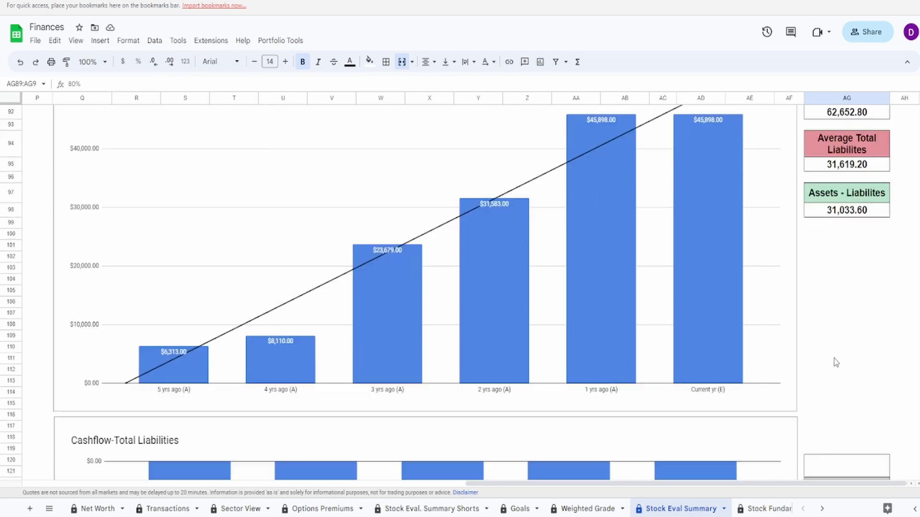
scroll(835, 363, "down", 1)
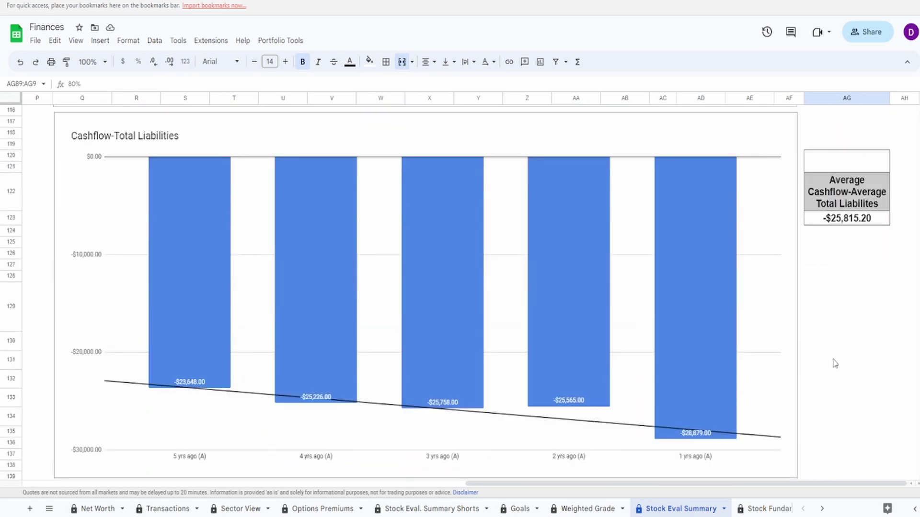
scroll(828, 453, "up", 15)
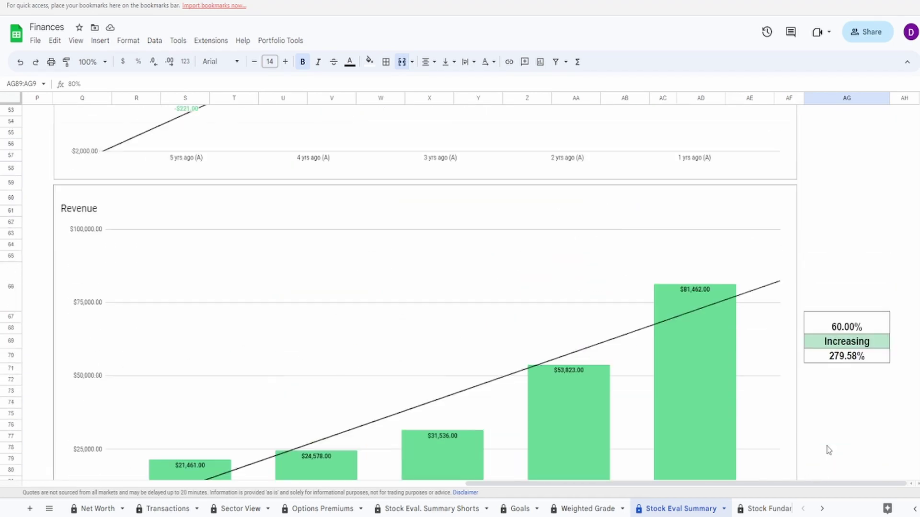
scroll(828, 450, "up", 5)
scroll(573, 257, "up", 1)
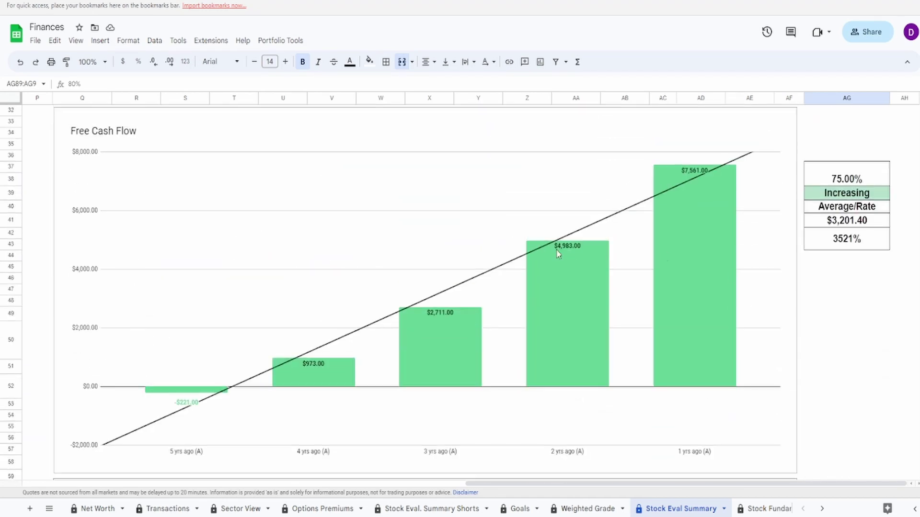
scroll(642, 266, "down", 9)
scroll(642, 267, "down", 4)
scroll(642, 290, "up", 8)
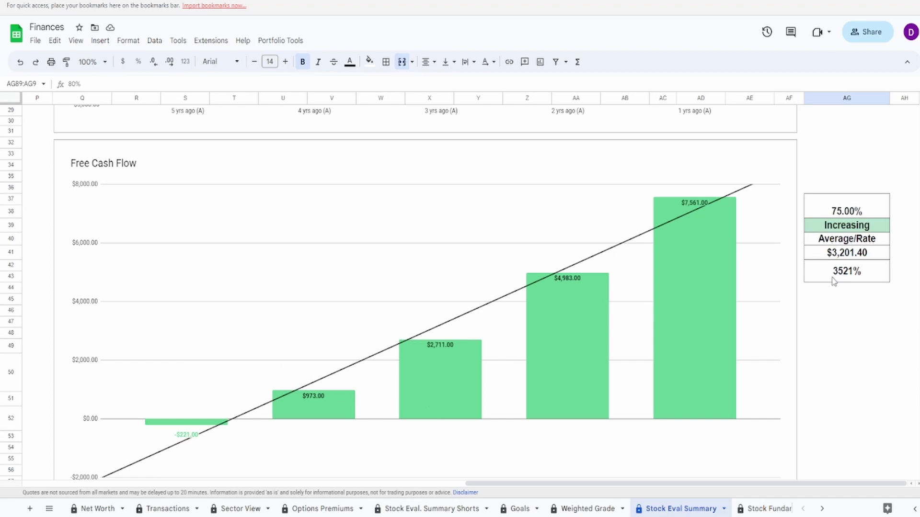
scroll(818, 302, "down", 10)
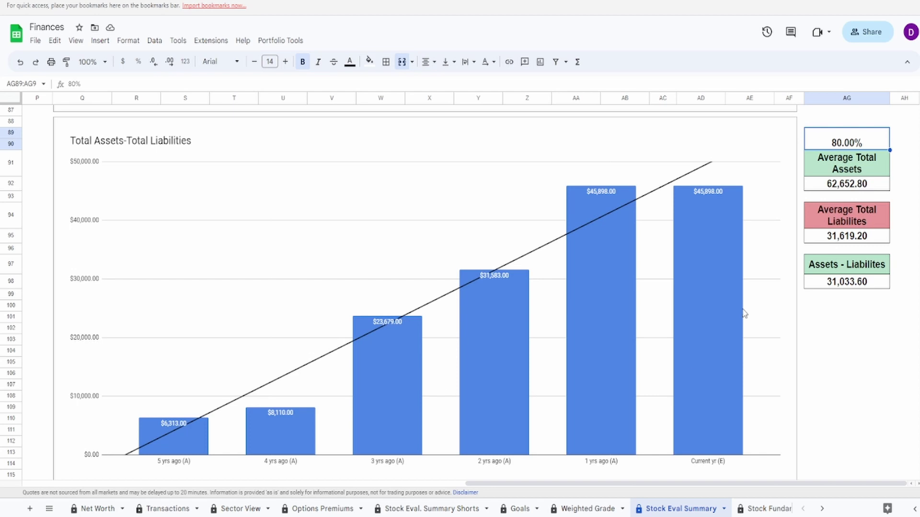
scroll(743, 314, "down", 7)
scroll(744, 313, "down", 1)
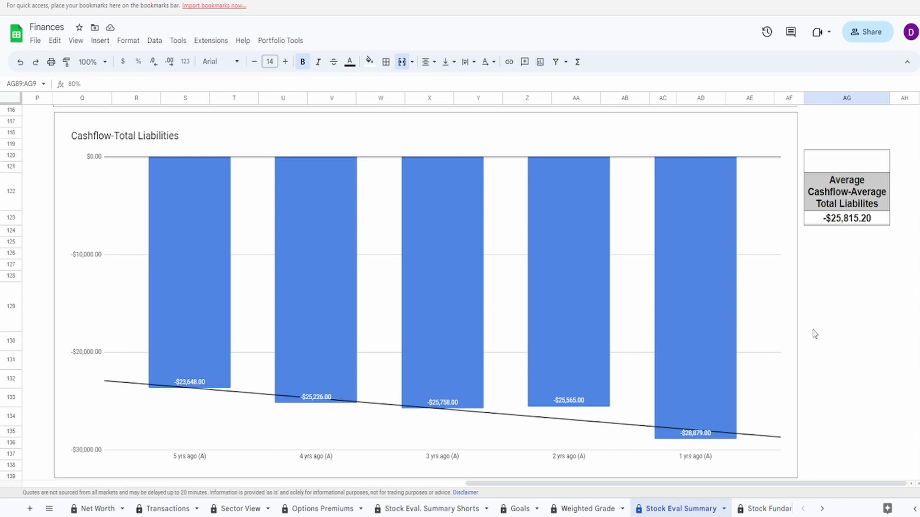
Inspect the 1-year-ago Cashflow-Total Liabilities bar and the average in AG123, and enter a score of 40% in AG120.
left_click(856, 331)
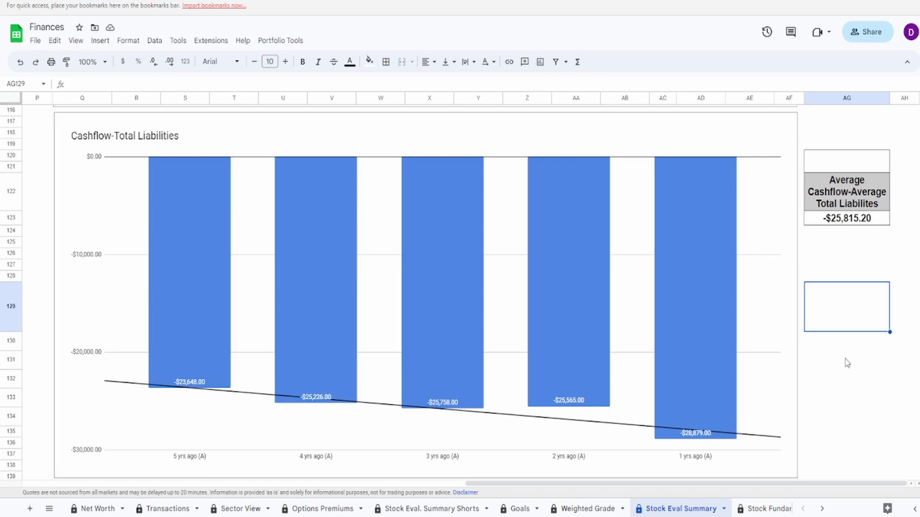
left_click(782, 419)
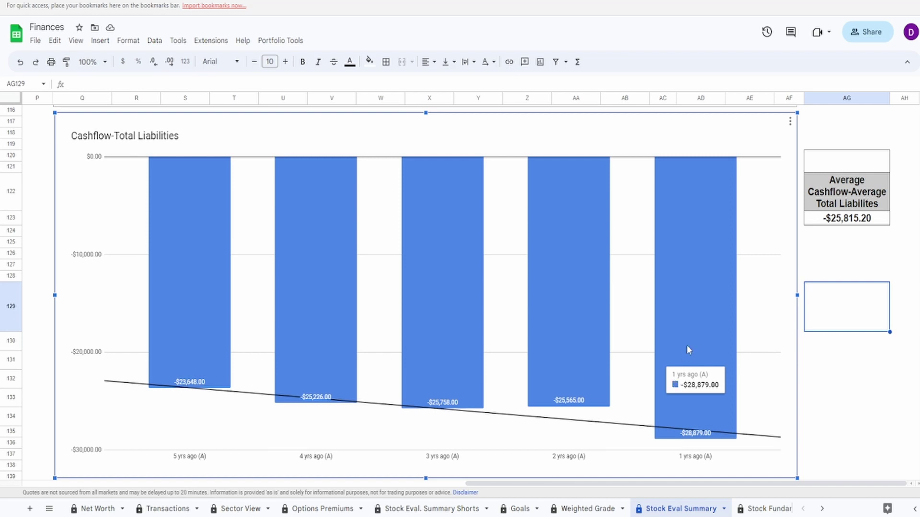
left_click(835, 220)
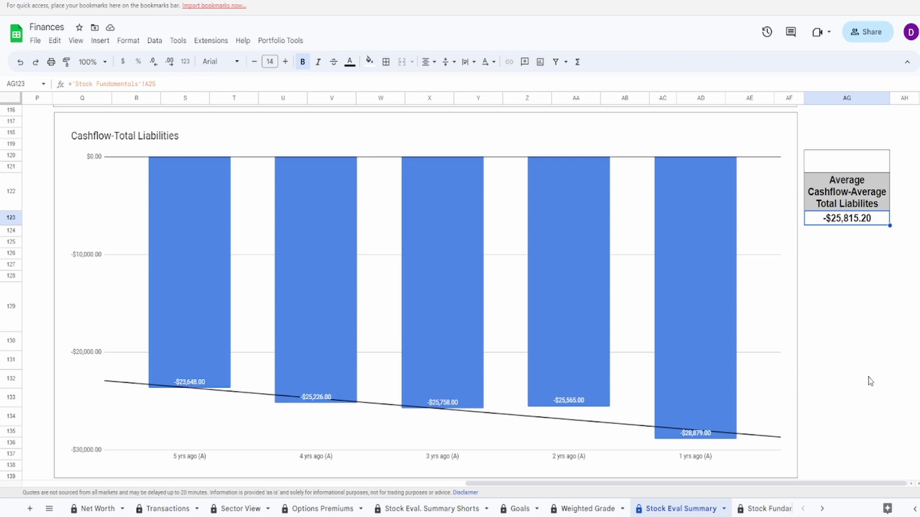
left_click(857, 165)
type("40")
key("Return")
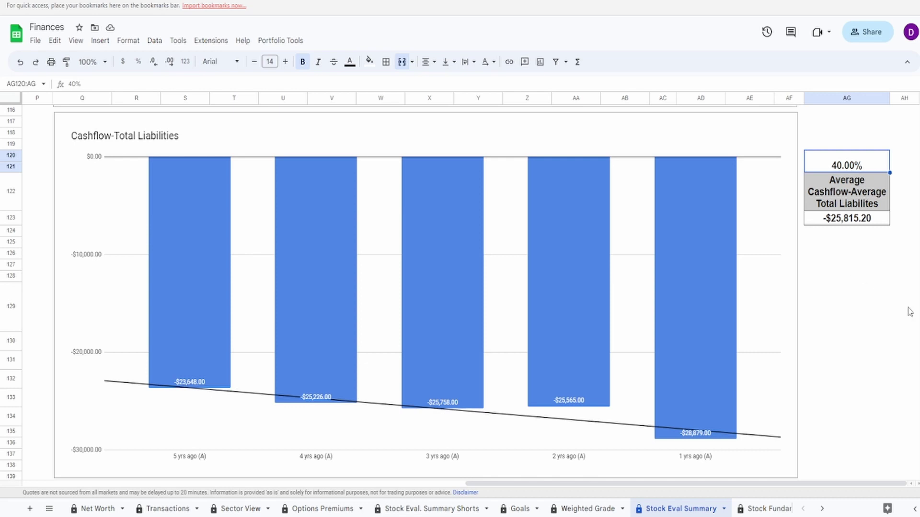
Recheck the Cashflow-Total Liabilities bars against the yearly Free Cash Flow chart.
left_click(878, 320)
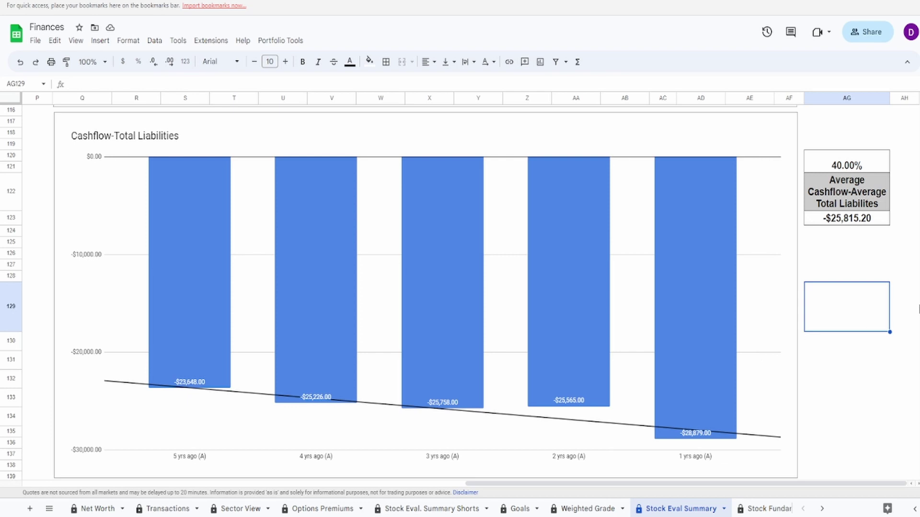
left_click(716, 403)
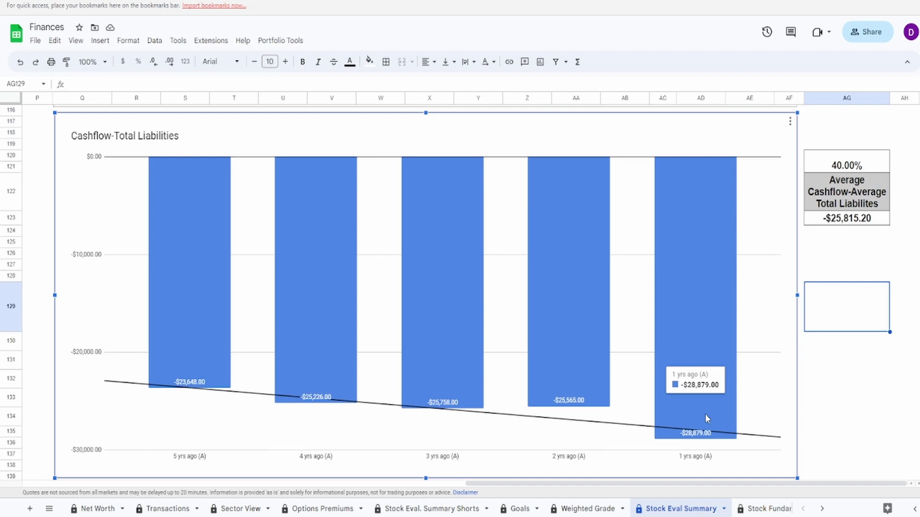
scroll(705, 414, "up", 15)
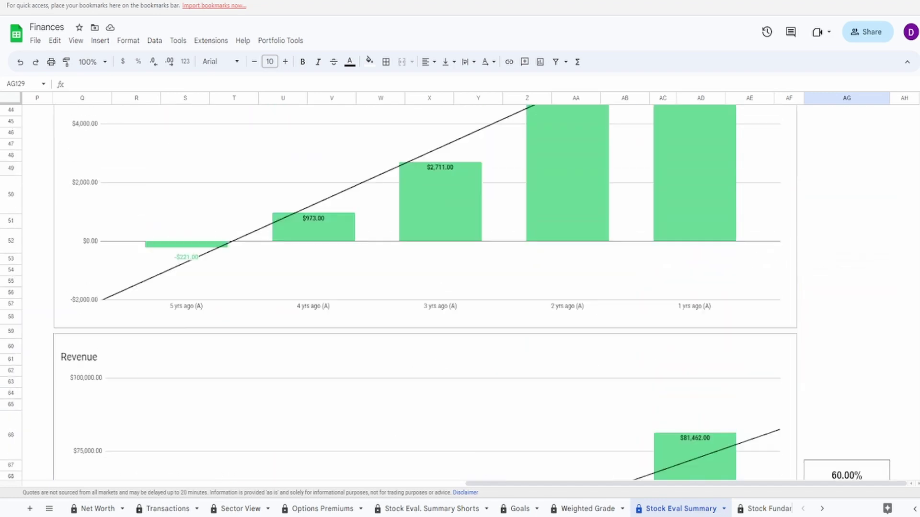
scroll(426, 293, "up", 4)
left_click(273, 428)
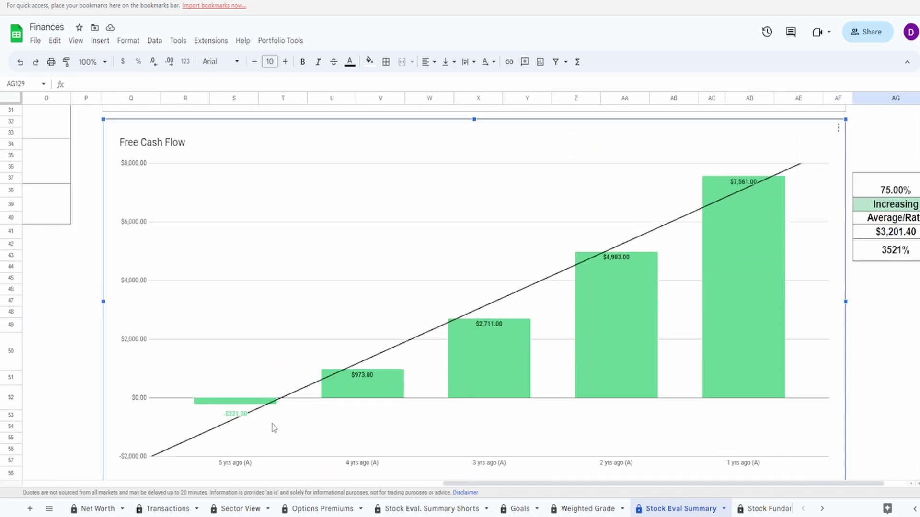
left_click_drag(575, 486, 598, 486)
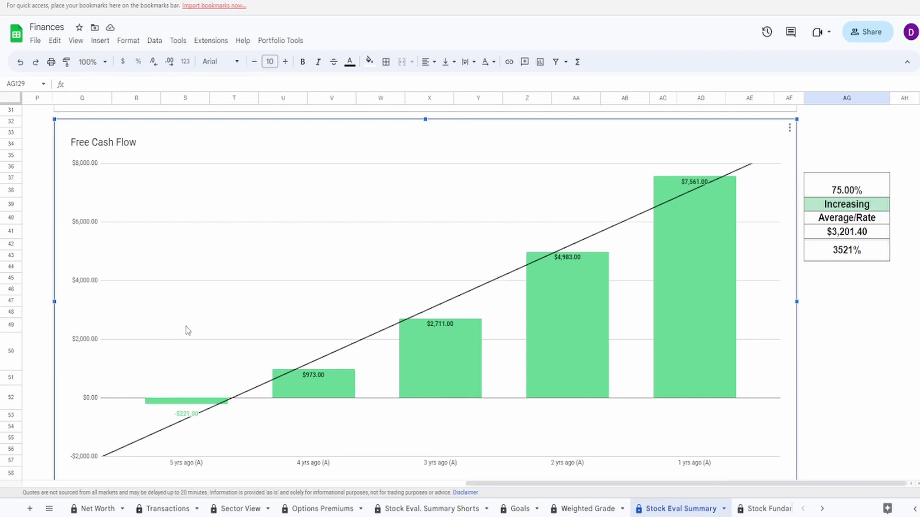
scroll(425, 293, "down", 20)
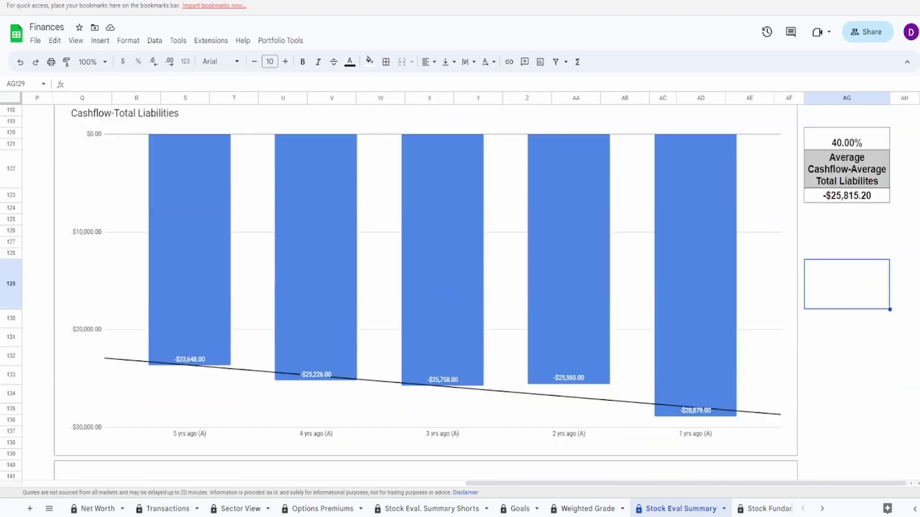
scroll(426, 293, "up", 3)
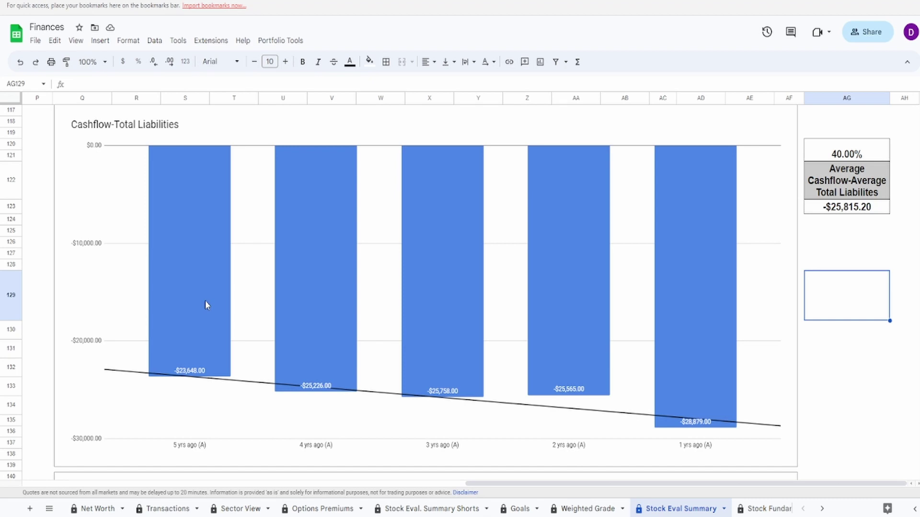
left_click(851, 354)
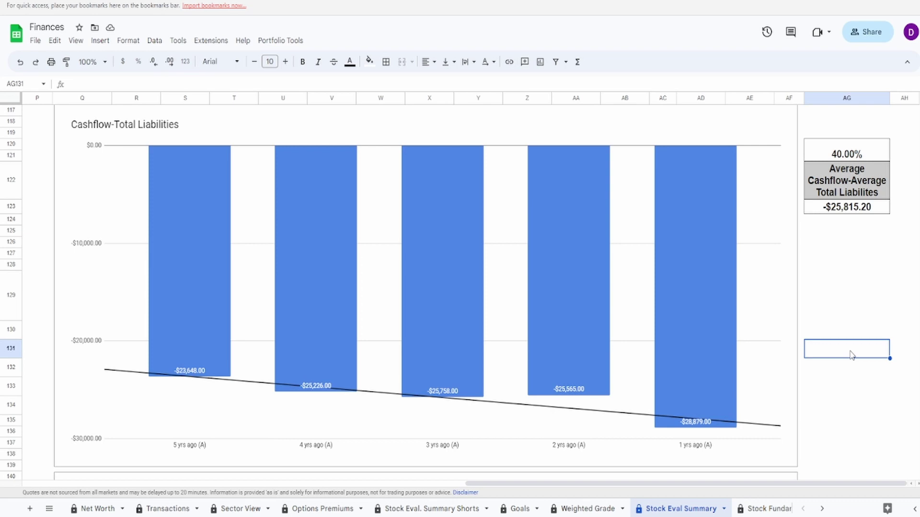
Examine the Shares Outstanding chart's yearly bars and the 5-year and previous-to-current changes in AG151 and AG155.
scroll(851, 354, "down", 8)
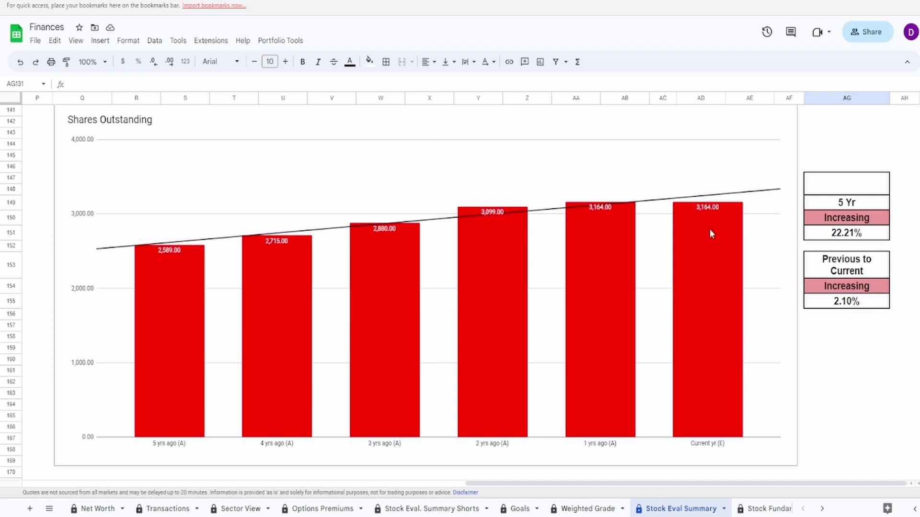
left_click(855, 361)
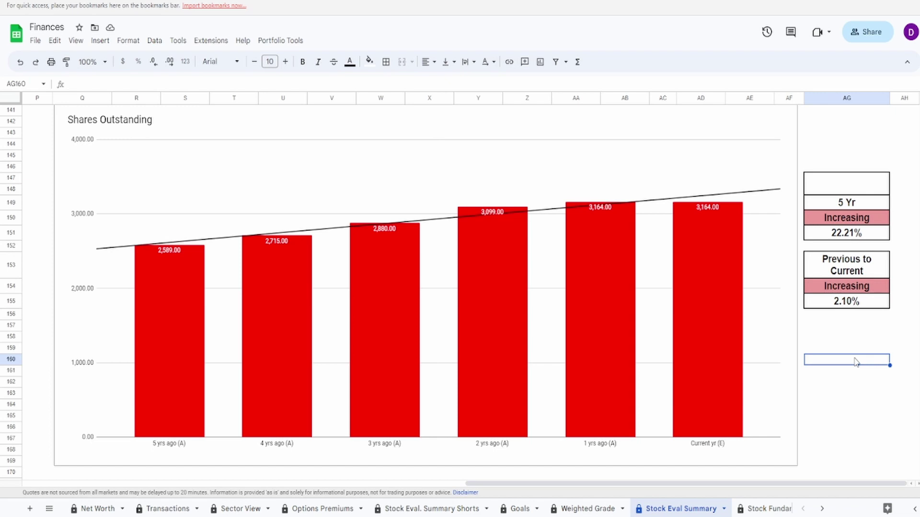
left_click(860, 386)
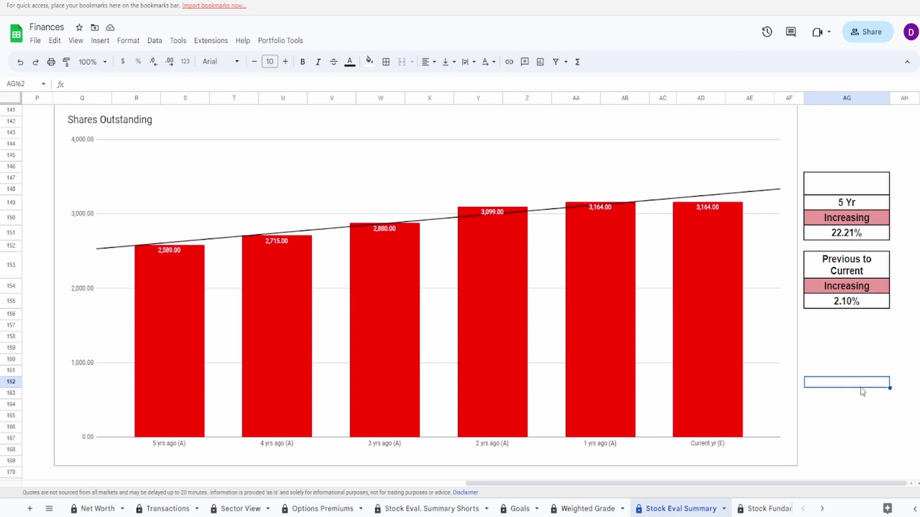
left_click(158, 355)
mouse_move(189, 355)
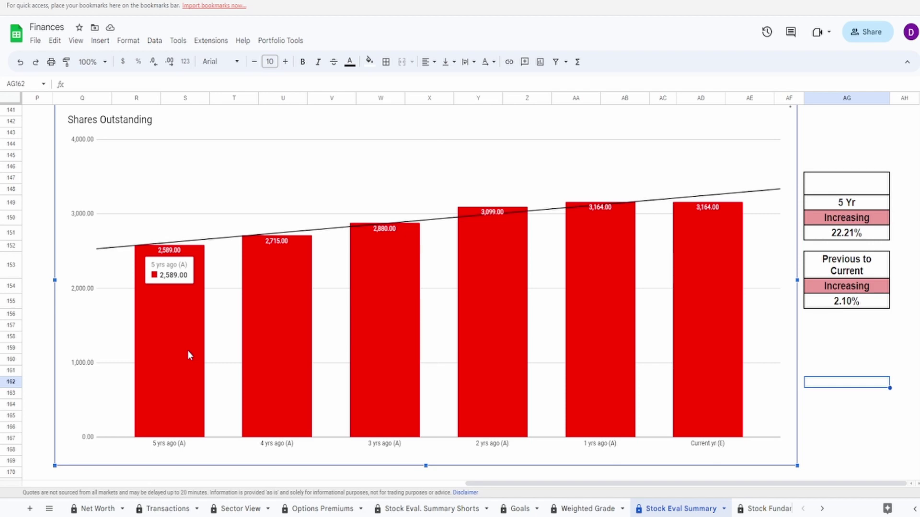
mouse_move(684, 317)
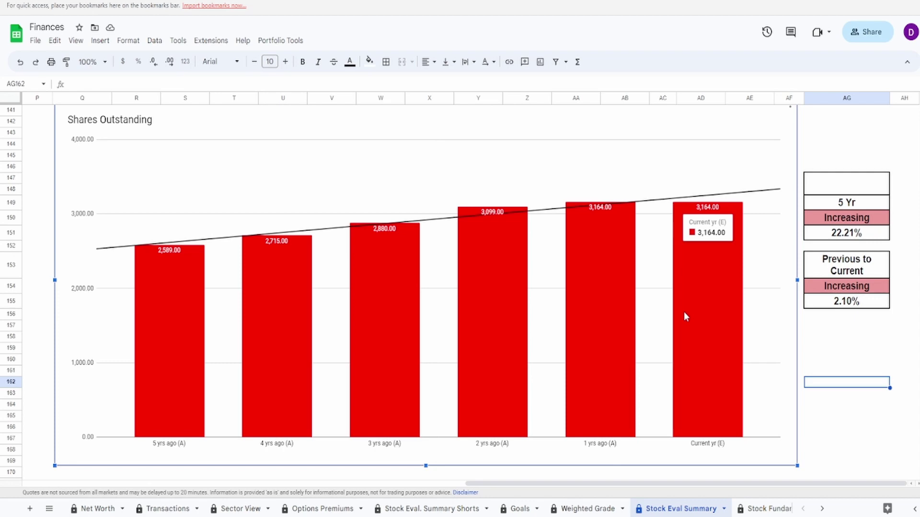
left_click(857, 232)
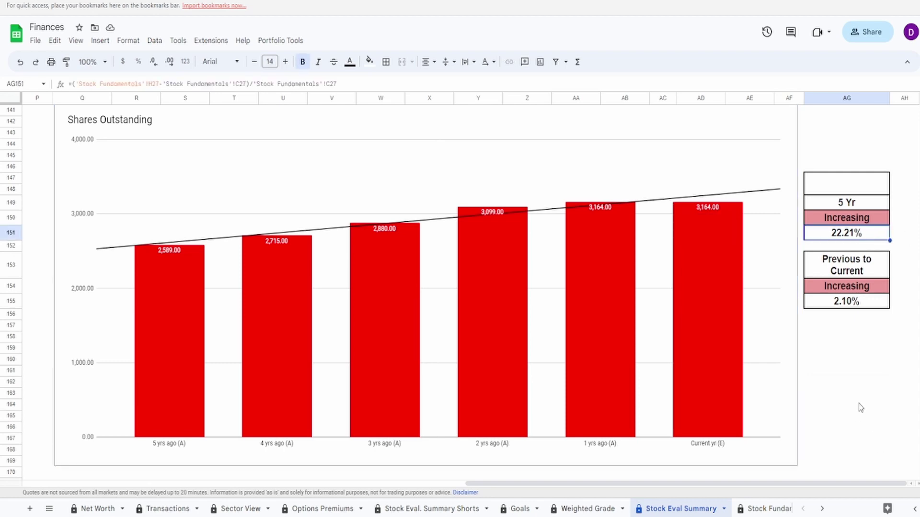
left_click(871, 309)
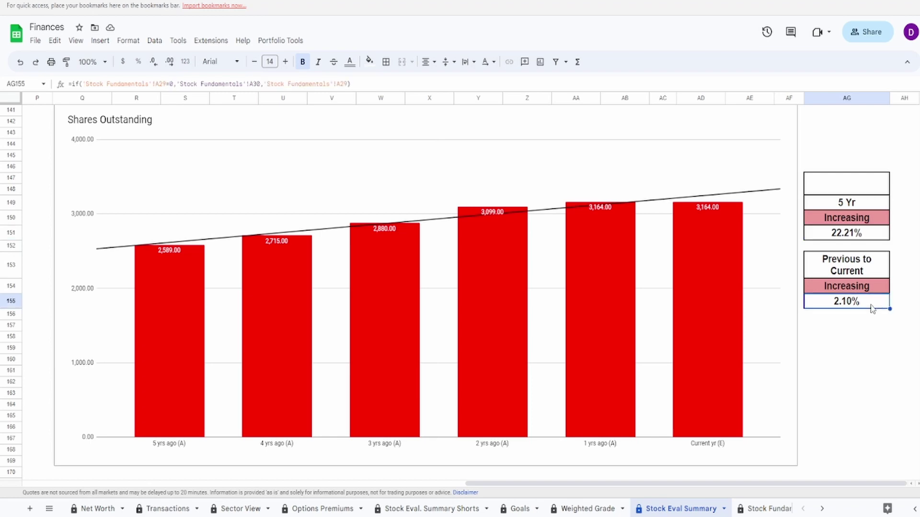
left_click(585, 294)
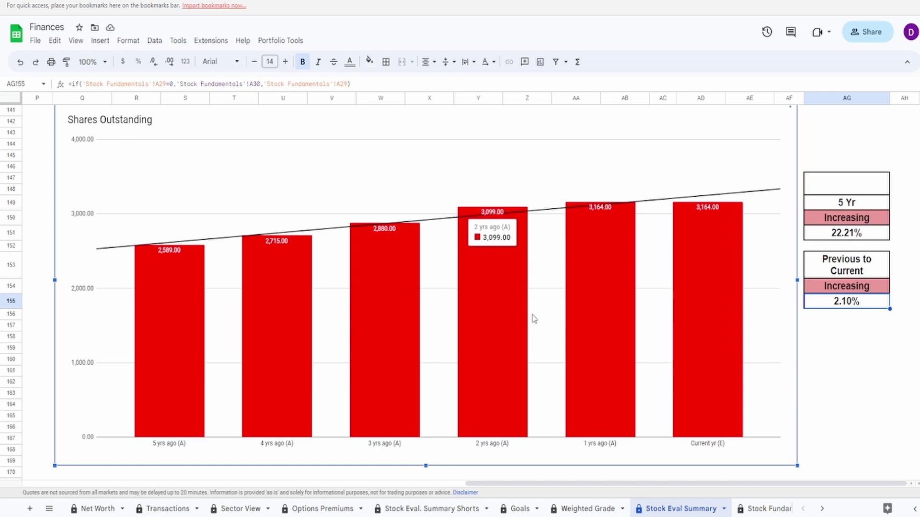
mouse_move(596, 317)
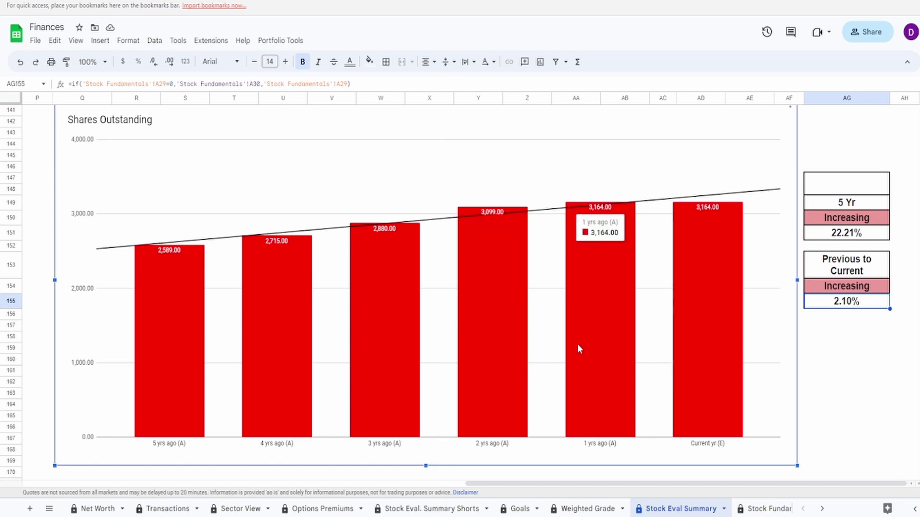
Recheck the recent Shares Outstanding bars and enter a Shares Outstanding score of 5% in AG147.
left_click(866, 191)
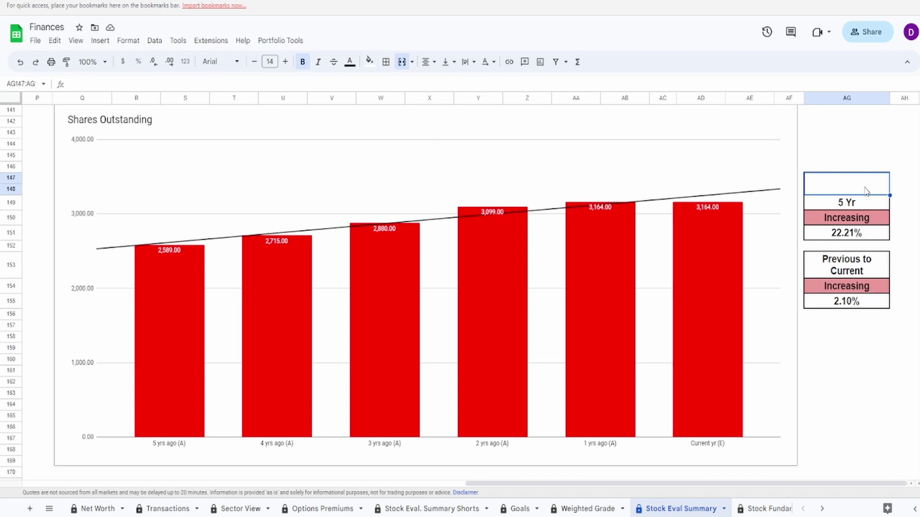
left_click(585, 310)
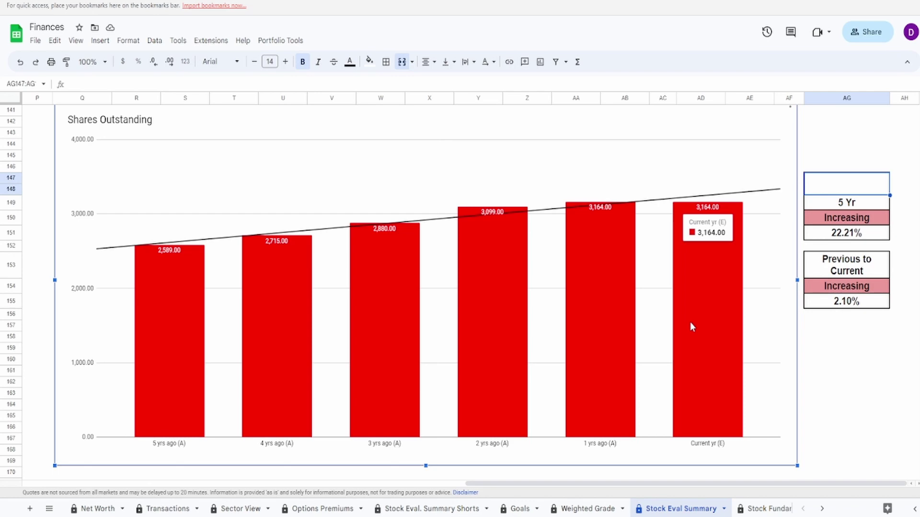
left_click(848, 186)
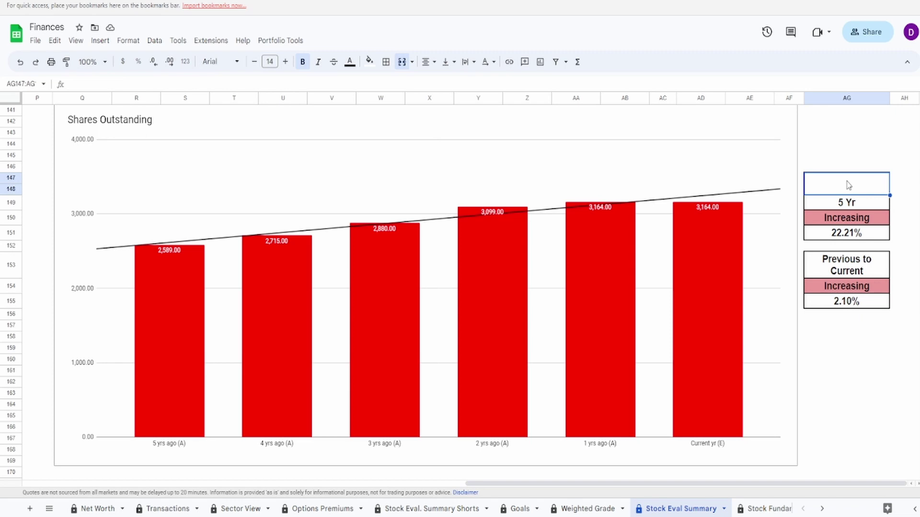
type("5%")
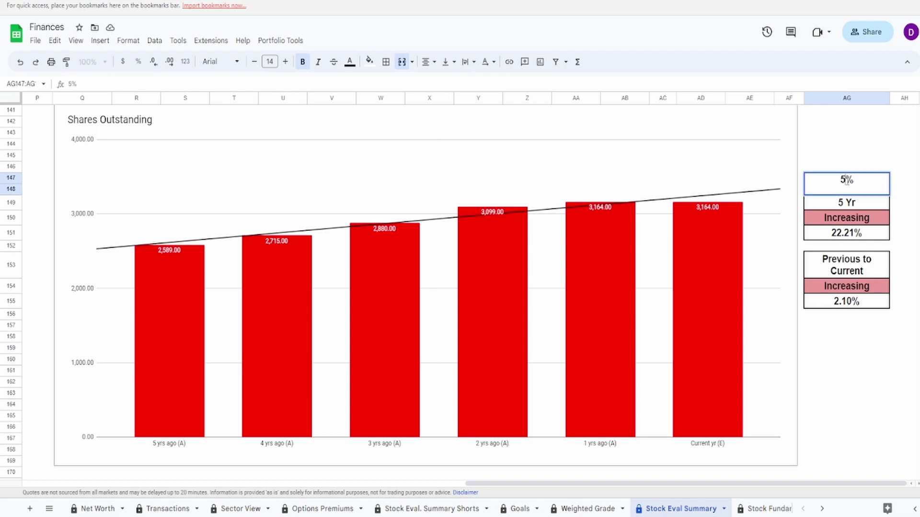
key("Return")
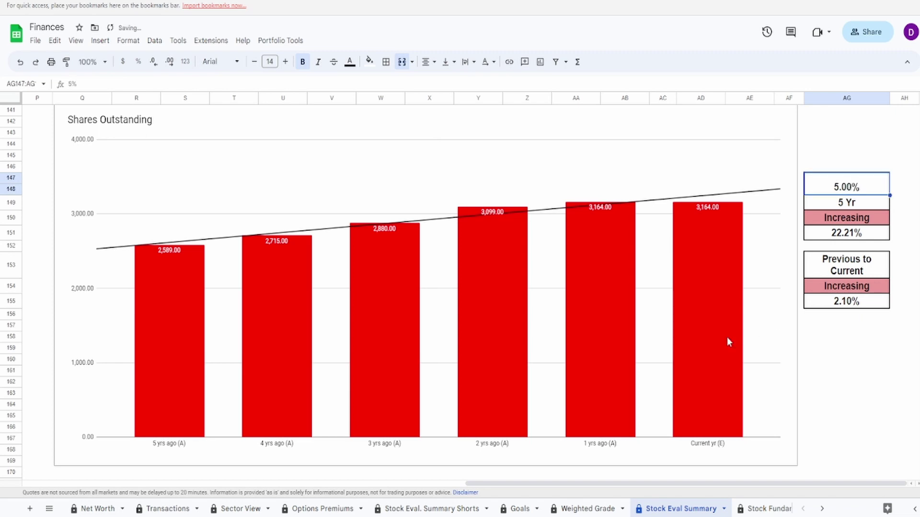
Examine the Cash and Equivalent chart's current-year bar and the average cash formula in AG187.
scroll(726, 337, "down", 7)
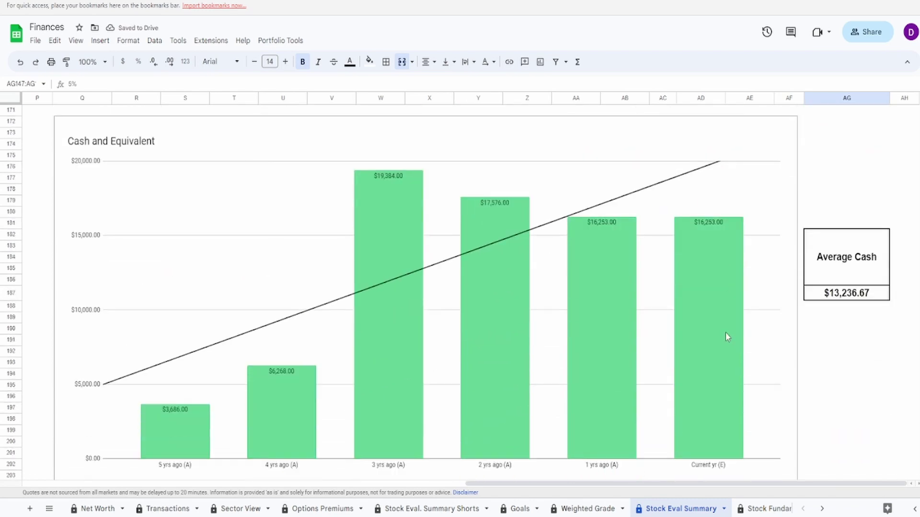
scroll(725, 332, "left", 1)
left_click(726, 332)
scroll(817, 486, "right", 1)
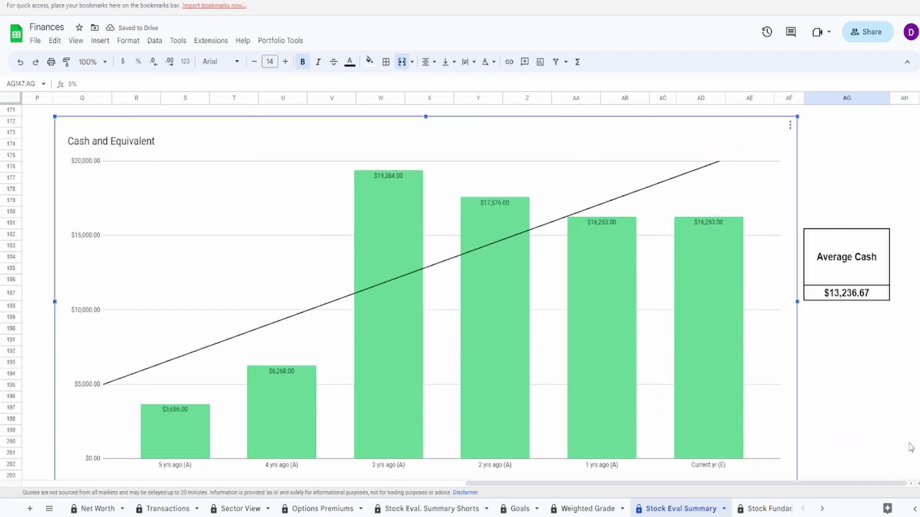
scroll(848, 382, "down", 1)
mouse_move(719, 338)
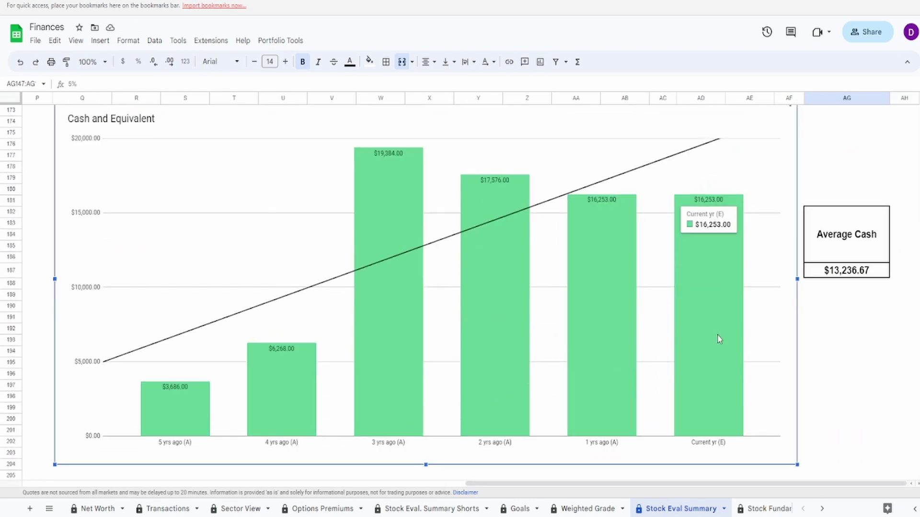
left_click(827, 275)
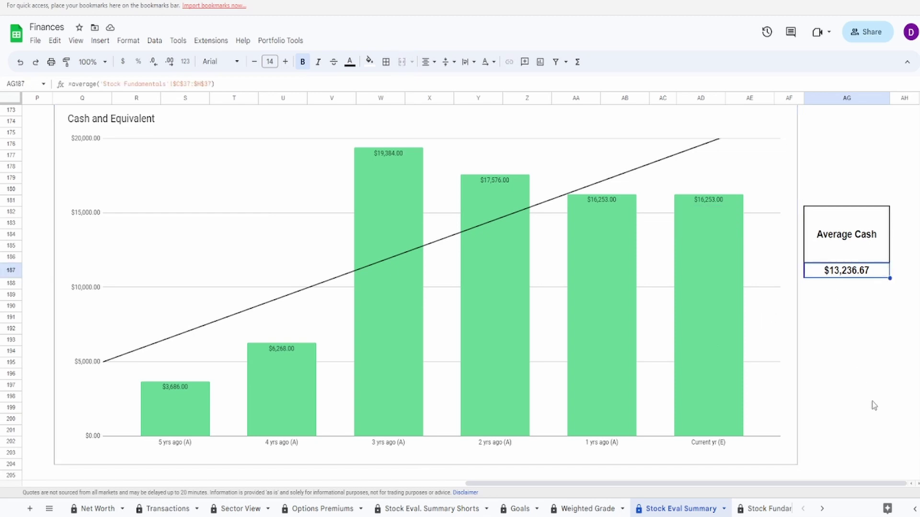
Open the Weighted Grade sheet and review each category grade from Net Income to Shares Out., plus the Total Grade.
left_click(588, 508)
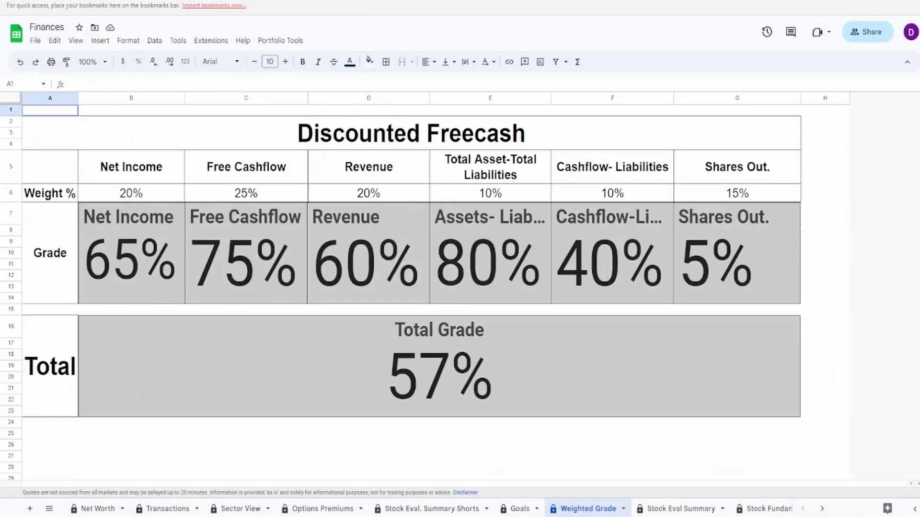
left_click(139, 212)
left_click(277, 261)
left_click(357, 260)
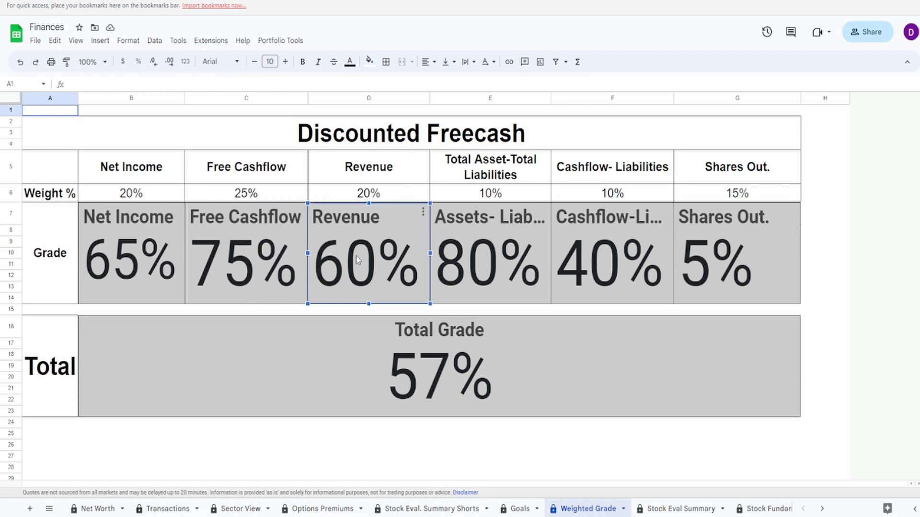
left_click(471, 246)
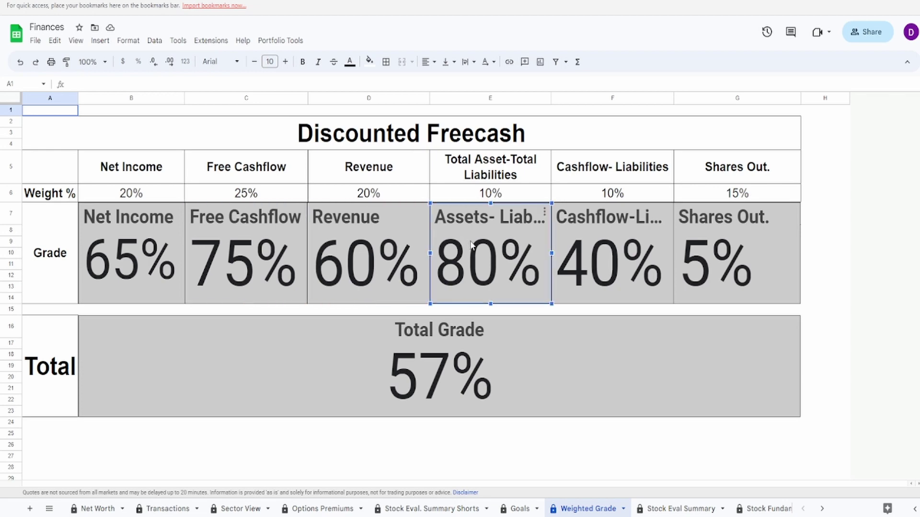
left_click(587, 237)
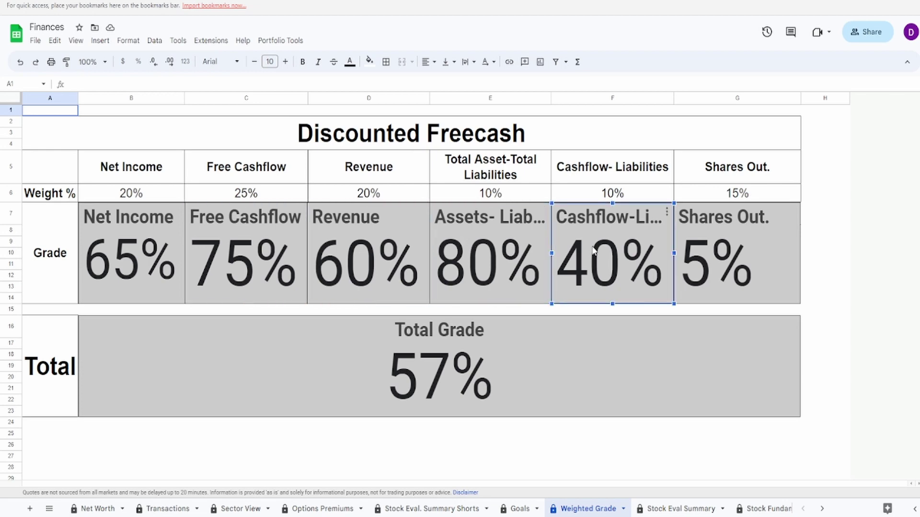
left_click(767, 270)
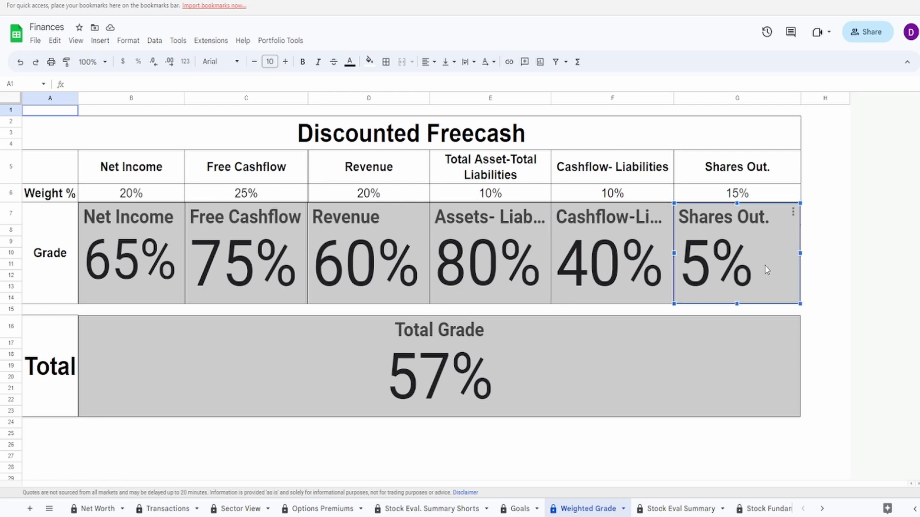
left_click(472, 369)
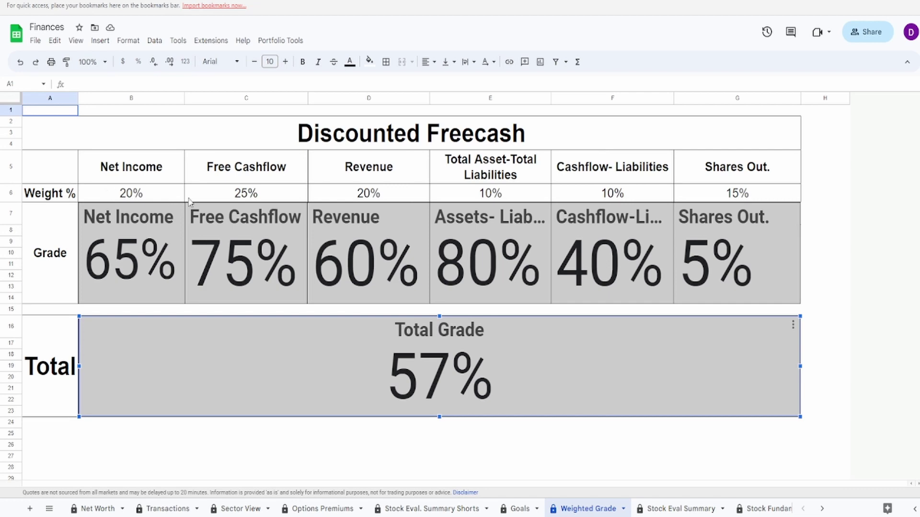
Check the Free Cashflow, Net Income and Revenue weights, and compare the Cashflow-Liabilities grade with the Shares Out., Free Cashflow and Net Income grades.
left_click(224, 198)
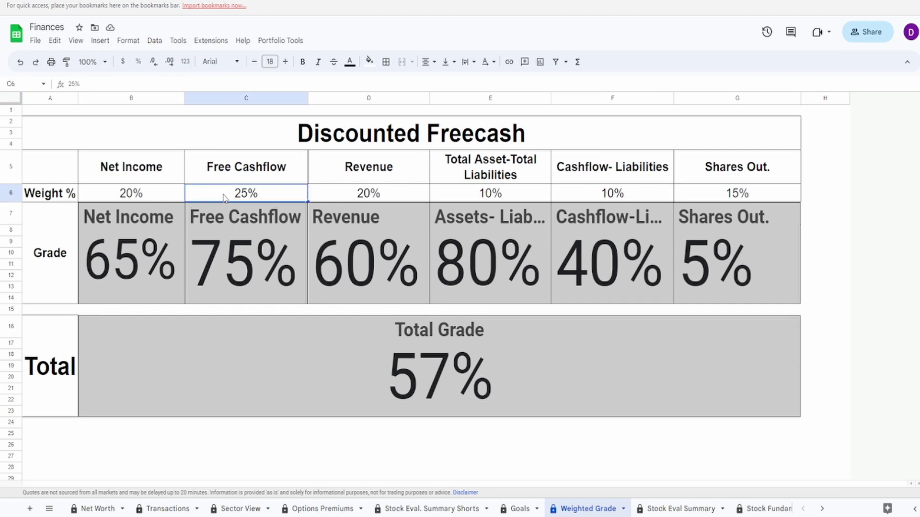
left_click(170, 197)
left_click(404, 199)
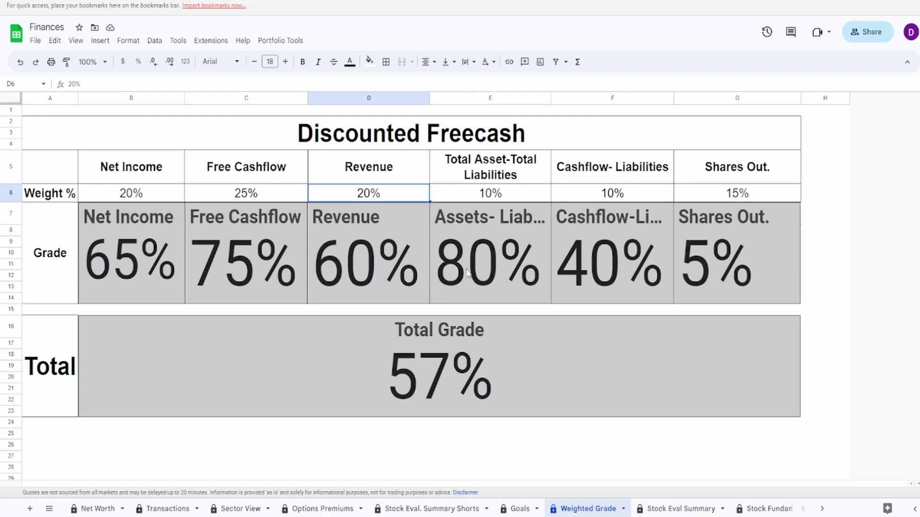
left_click(587, 257)
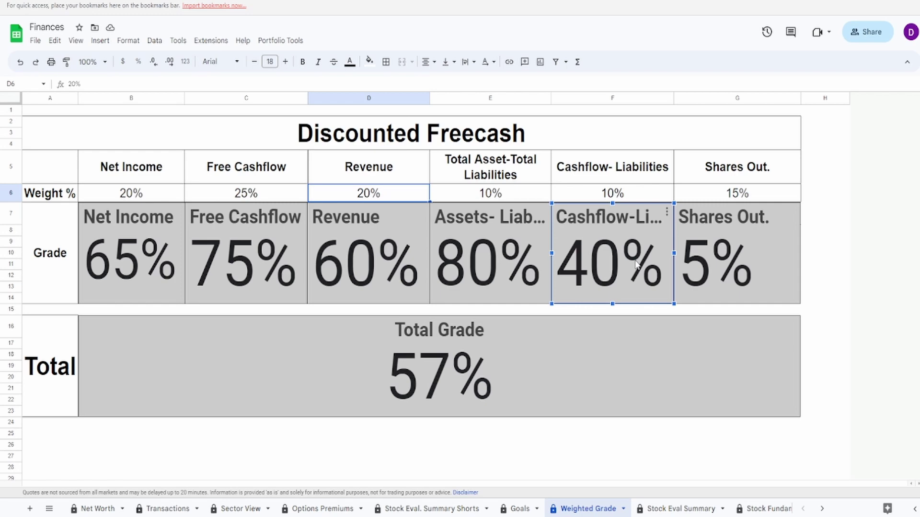
left_click(700, 251)
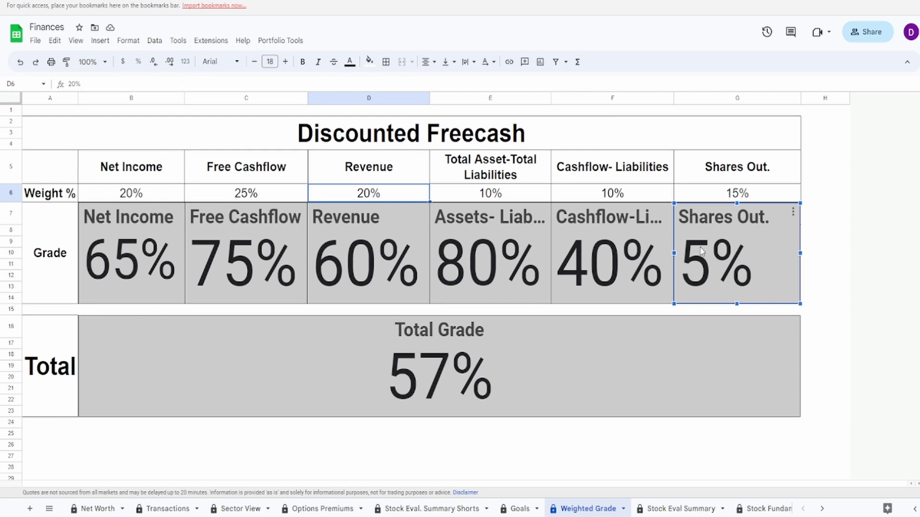
left_click(625, 249)
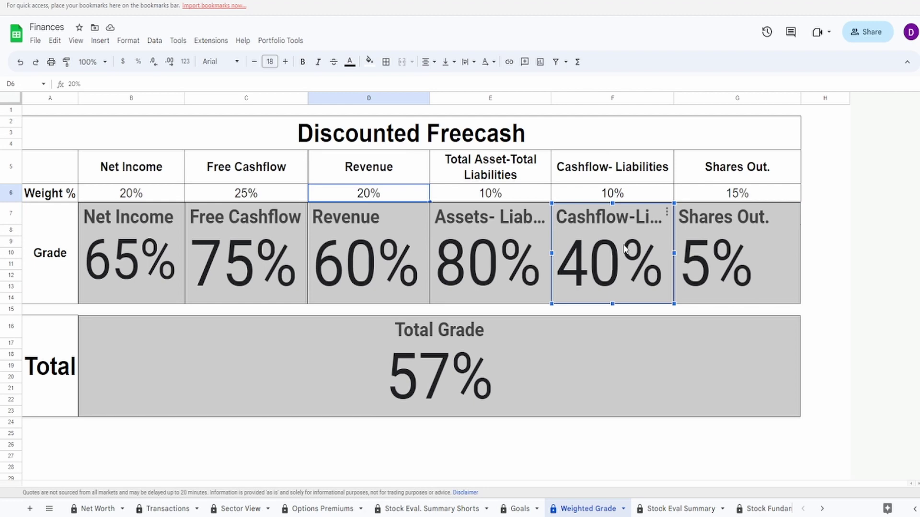
left_click(220, 240)
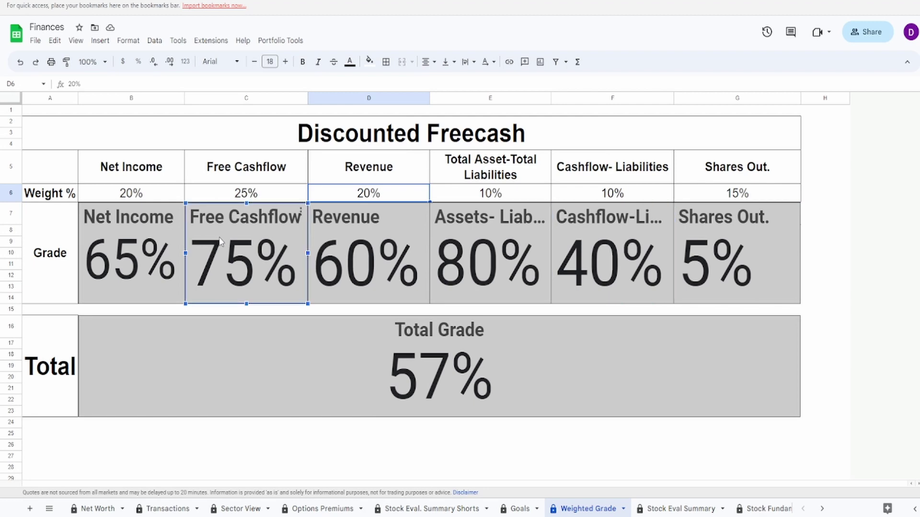
left_click(592, 253)
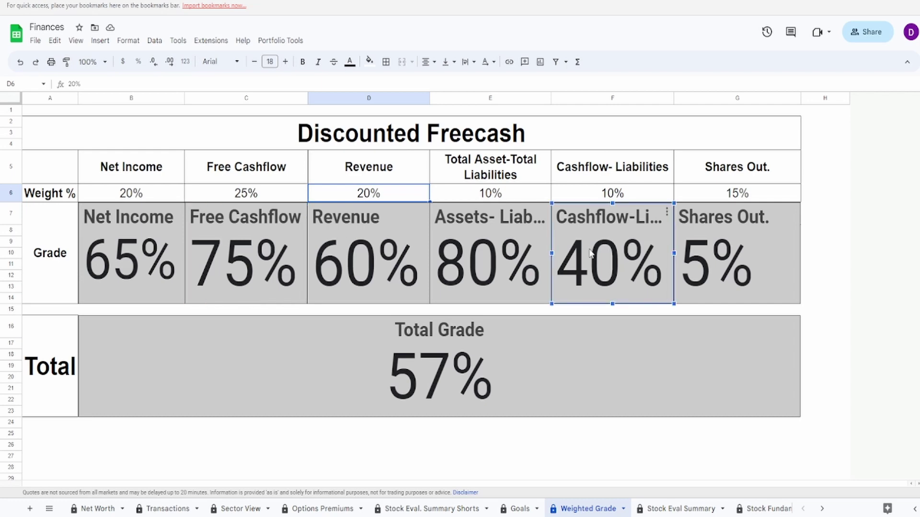
left_click(102, 248)
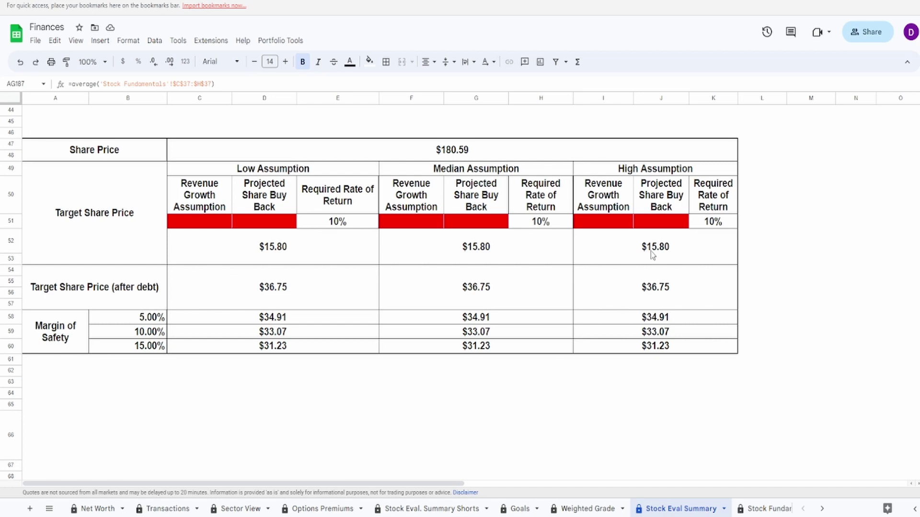
On the Stock Eval Summary sheet, inspect the Low Assumption's required rate of return, target share price and target share price after debt.
left_click(666, 4)
left_click_drag(330, 205, 334, 226)
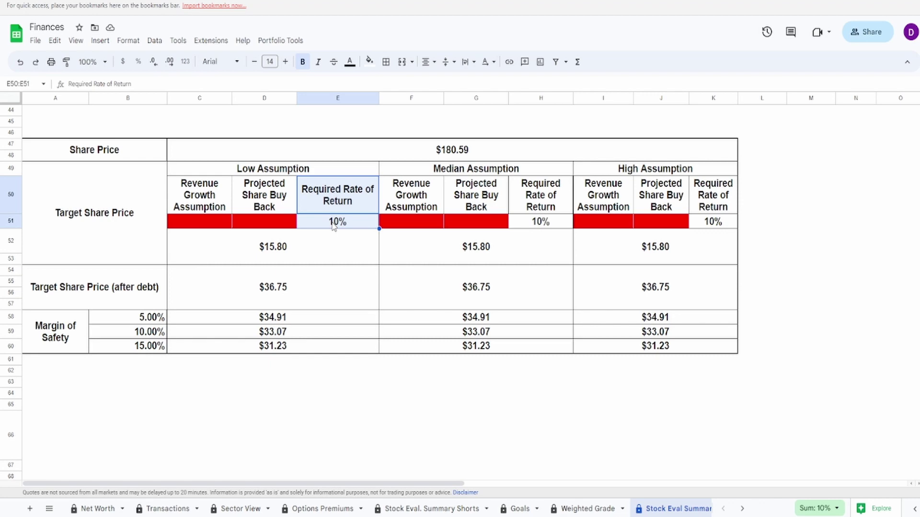
left_click(314, 257)
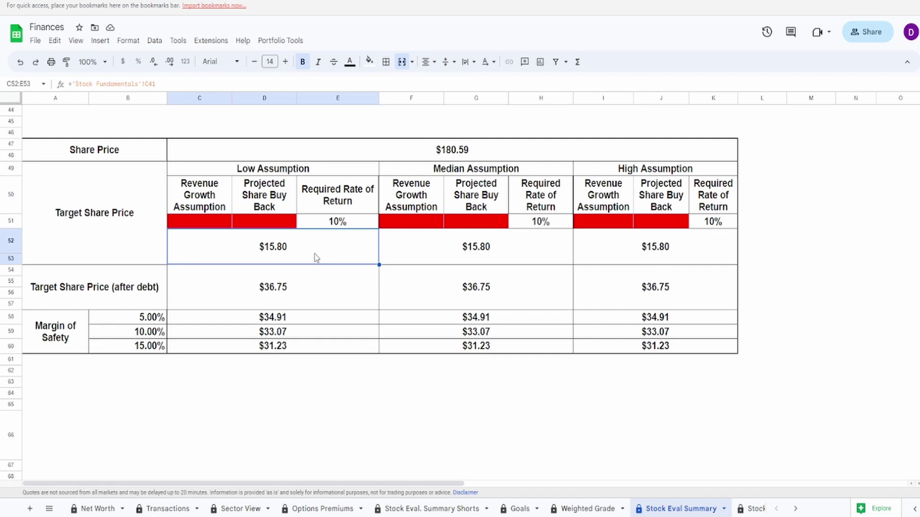
left_click(304, 301)
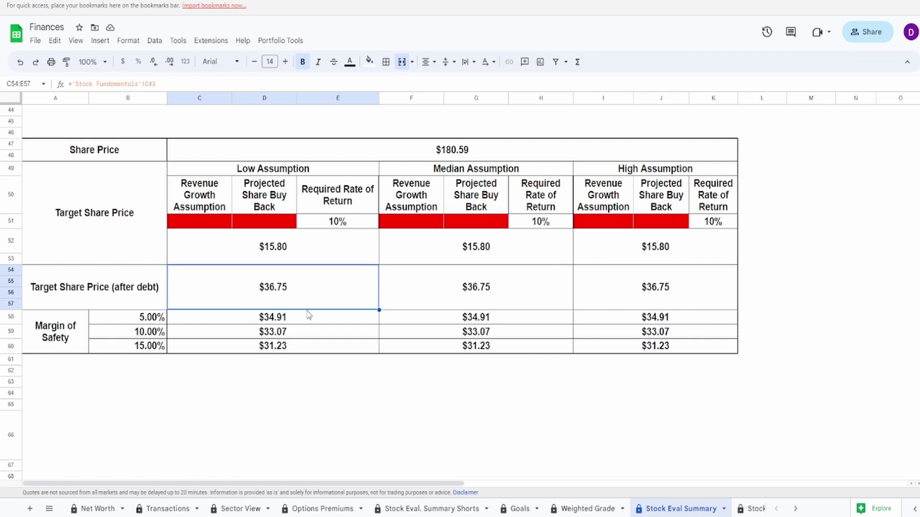
Compare the current share price with the Low and Median target share prices before and after debt, and check the Low revenue growth cell.
left_click(469, 145)
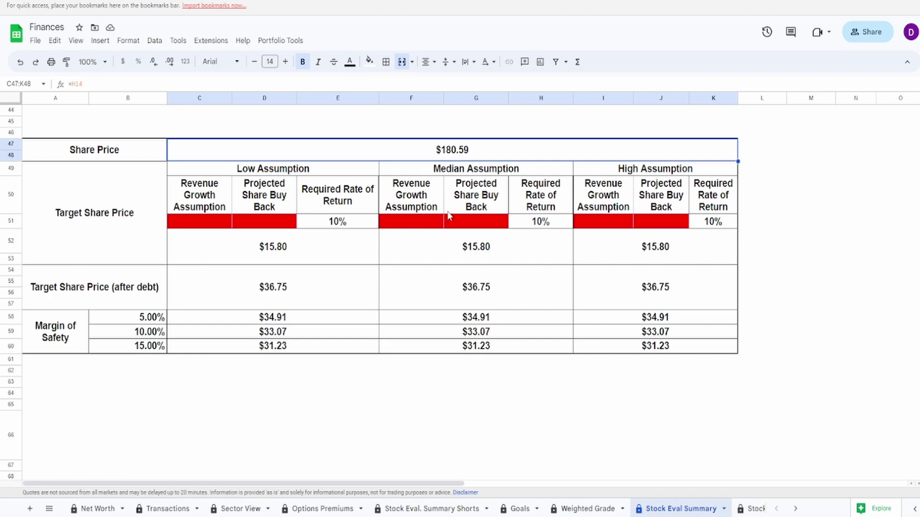
left_click_drag(270, 251, 493, 289)
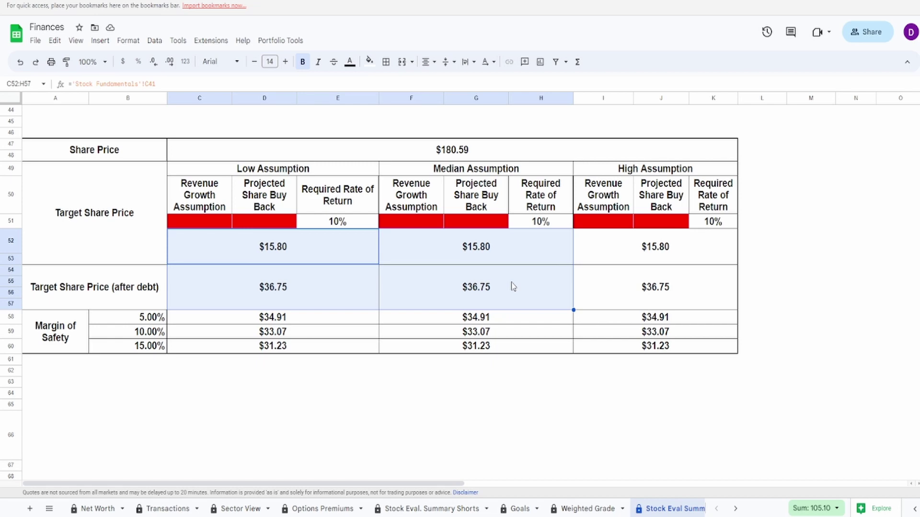
left_click(231, 226)
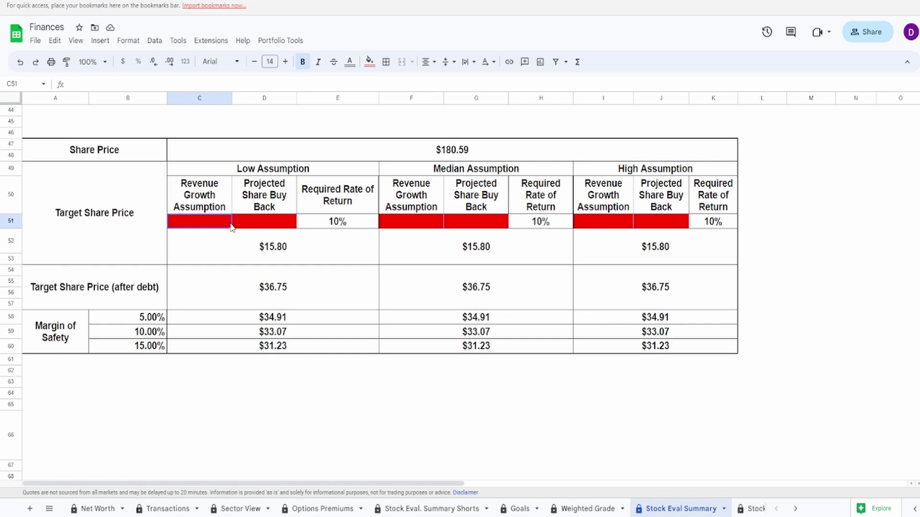
left_click_drag(284, 250, 277, 288)
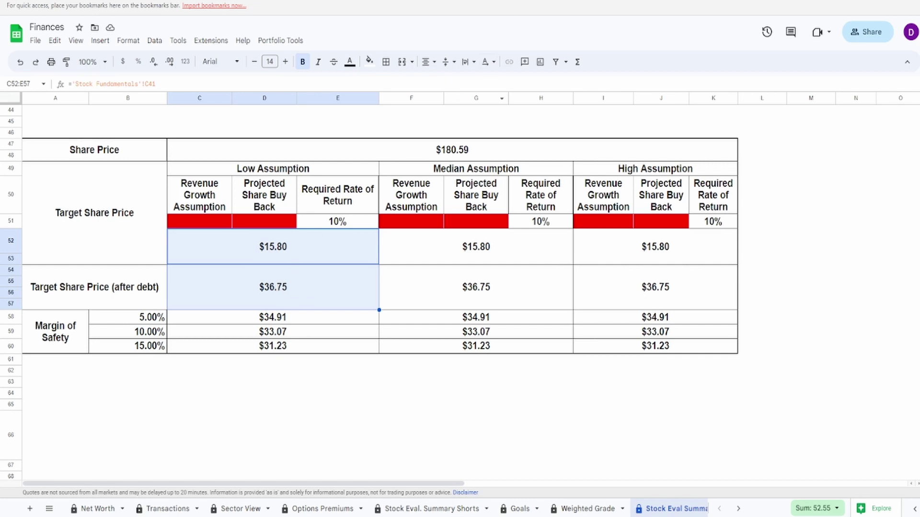
Switch to the Seeking Alpha TSLA Growth Grade page and check Tesla's year-over-year and forward revenue growth.
left_click(503, 2)
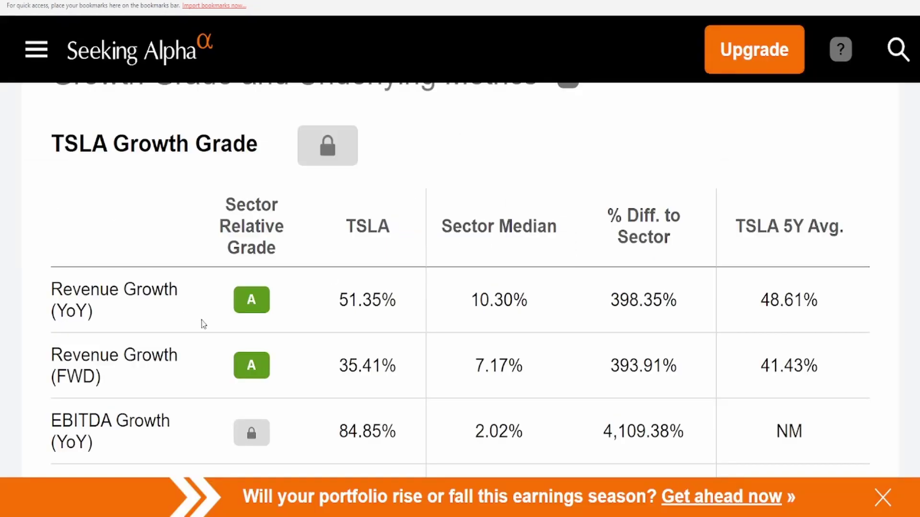
mouse_move(114, 376)
mouse_move(121, 313)
left_click_drag(339, 300, 397, 300)
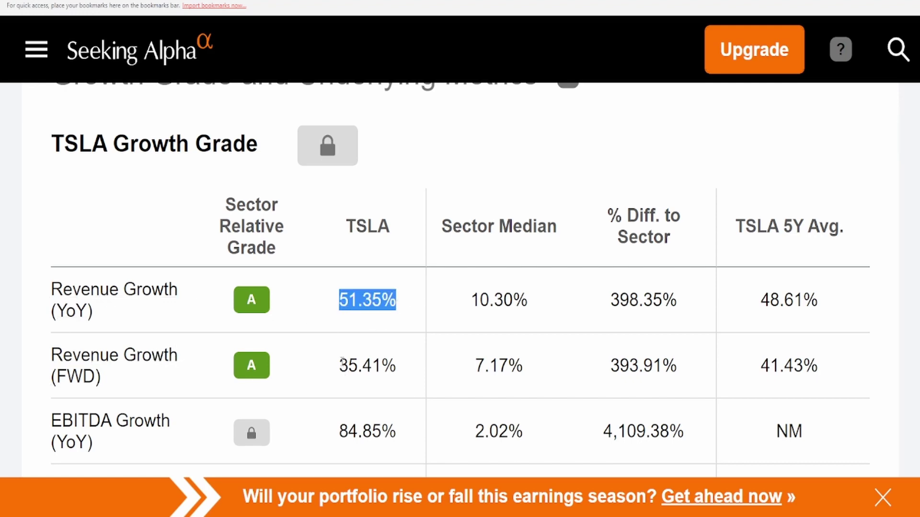
left_click_drag(339, 365, 385, 365)
left_click(394, 365)
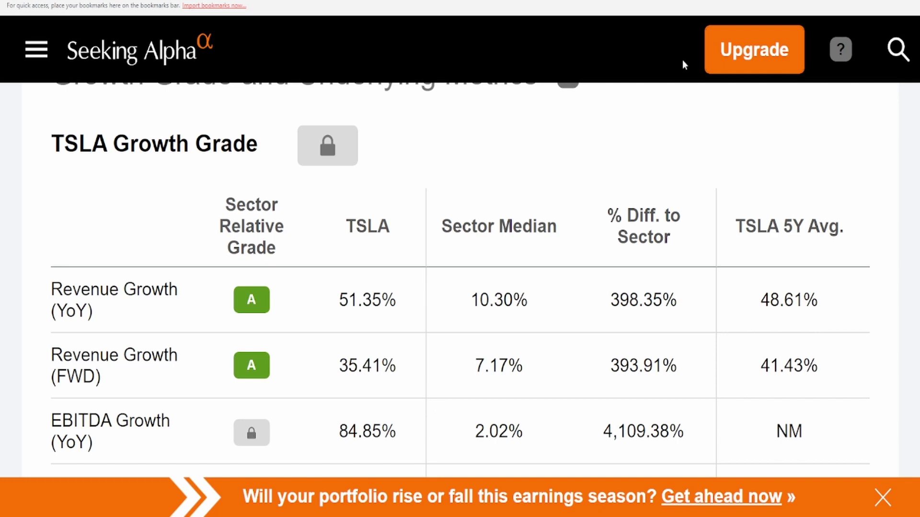
Open the 2023 Q1 Tesla Quarterly Update and check the year-over-year change in total revenues in the Financial Summary.
key("ctrl+Tab")
scroll(650, 212, "up", 3)
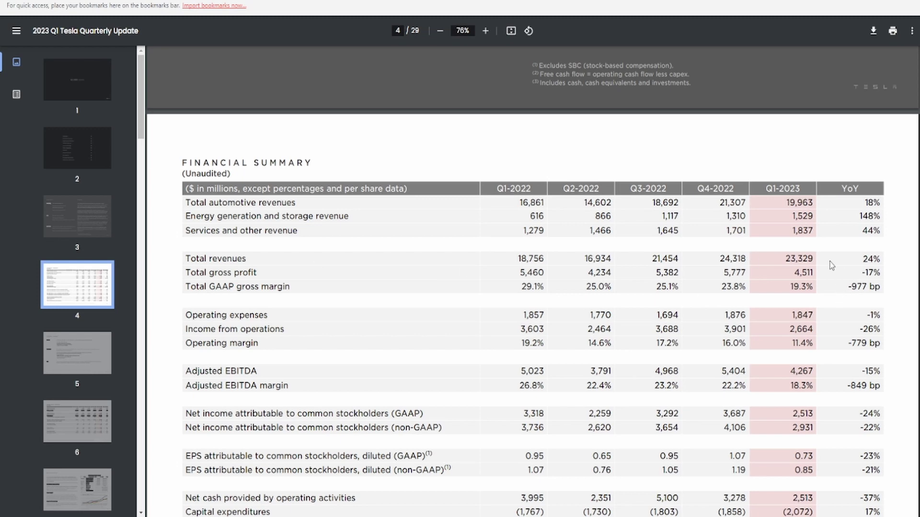
left_click_drag(863, 259, 879, 262)
Back in the Google Sheets Stock Eval Summary, set the revenue growth assumptions to 10% for Low, 18% for Median and 25% for High.
key("ctrl+Tab")
left_click(197, 221)
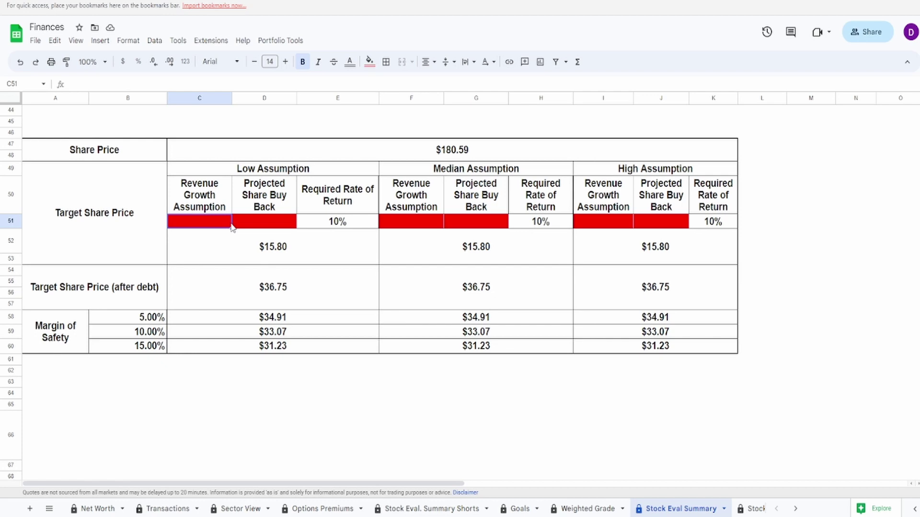
type("10%")
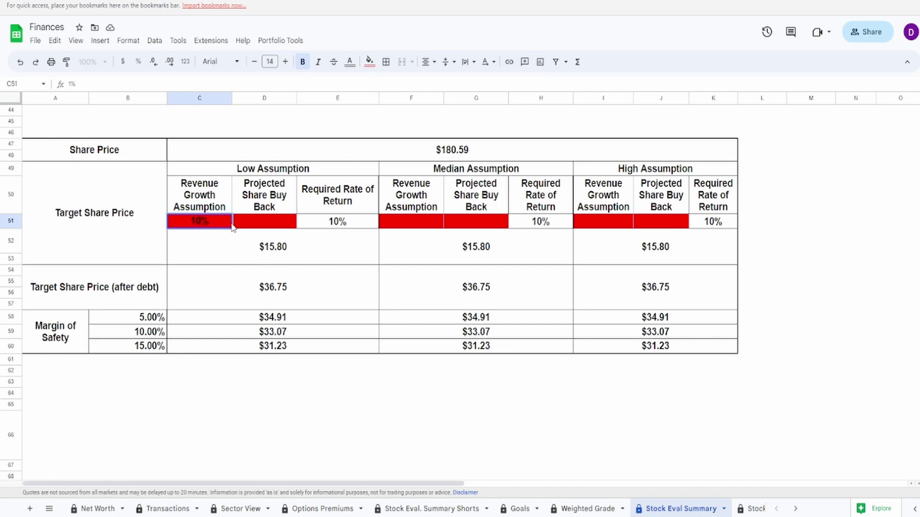
left_click(400, 221)
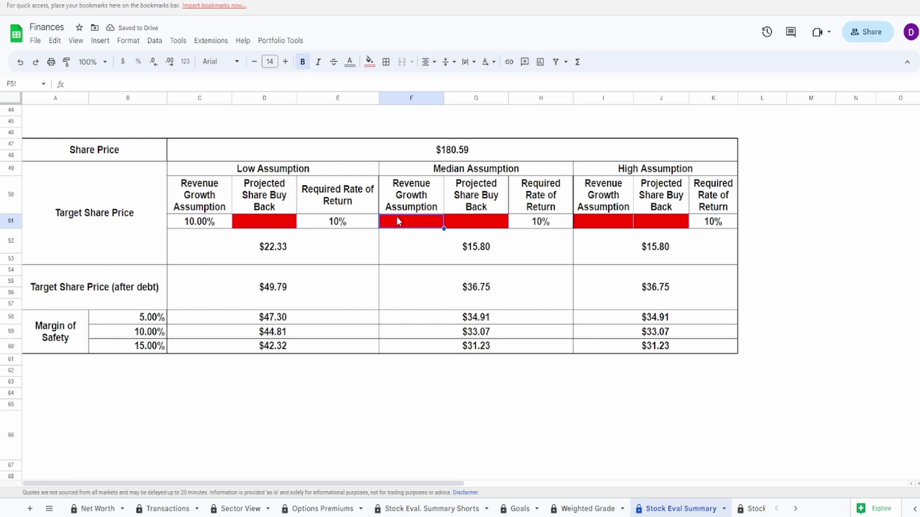
type("18%")
key("Return")
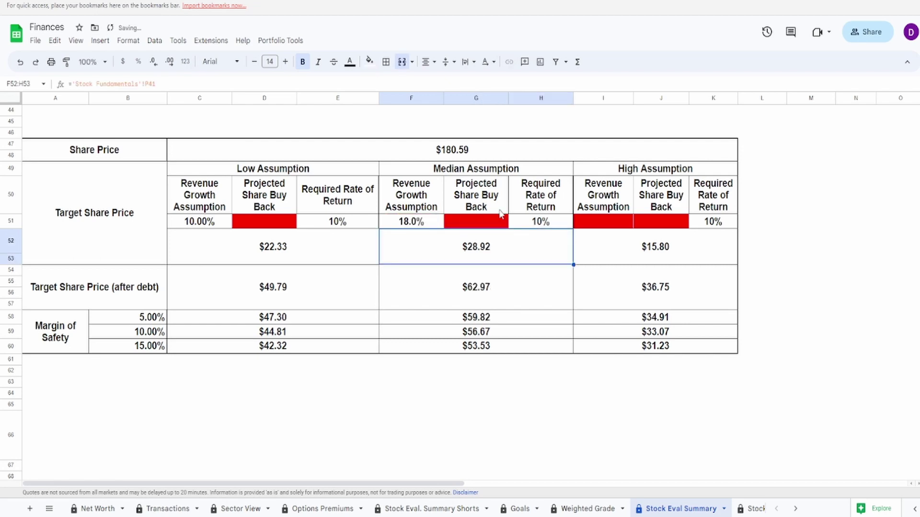
left_click(592, 225)
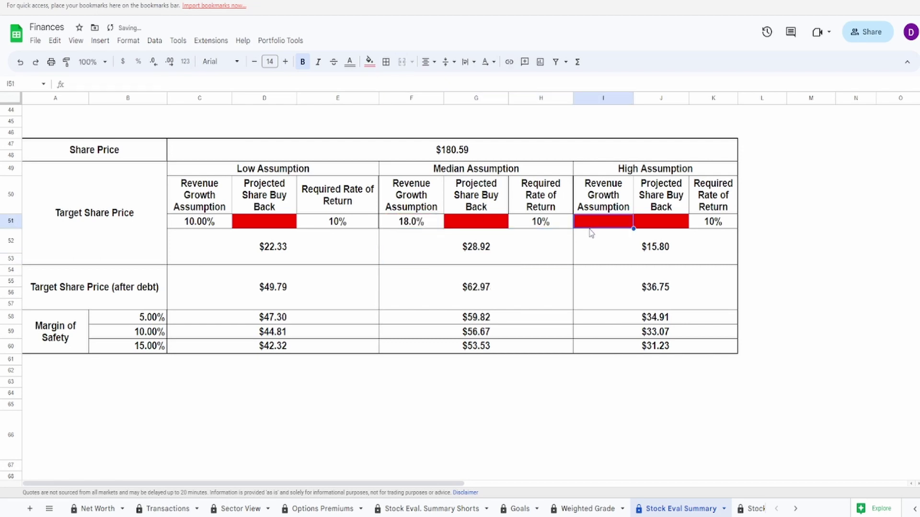
type("25%")
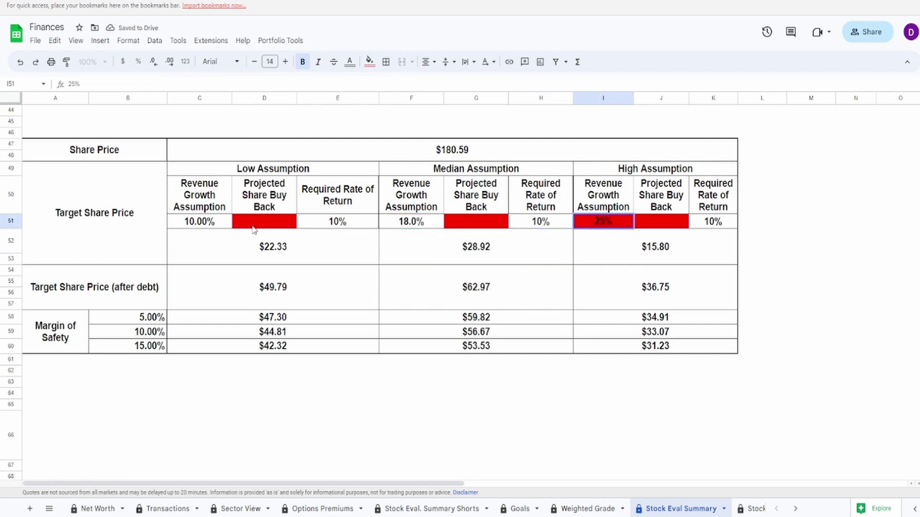
Enter -5% as the Low Assumption's projected share buy back.
left_click(254, 226)
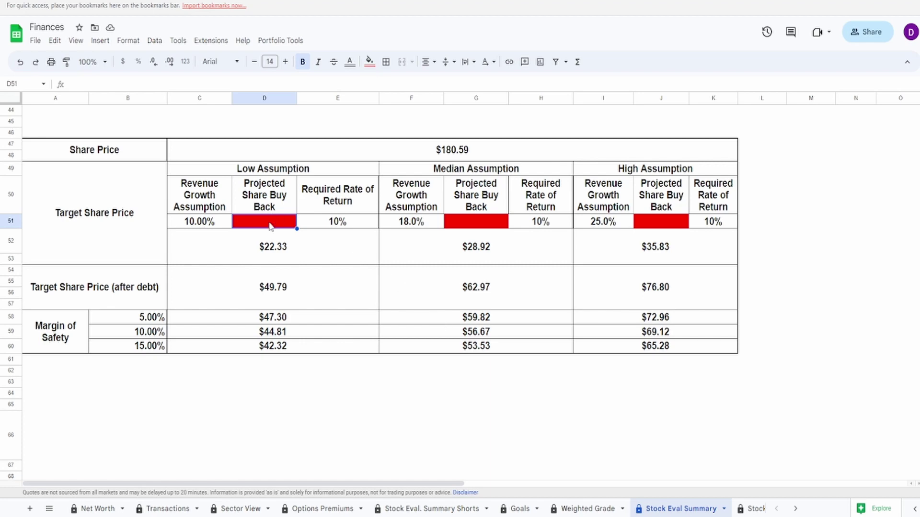
type("-5")
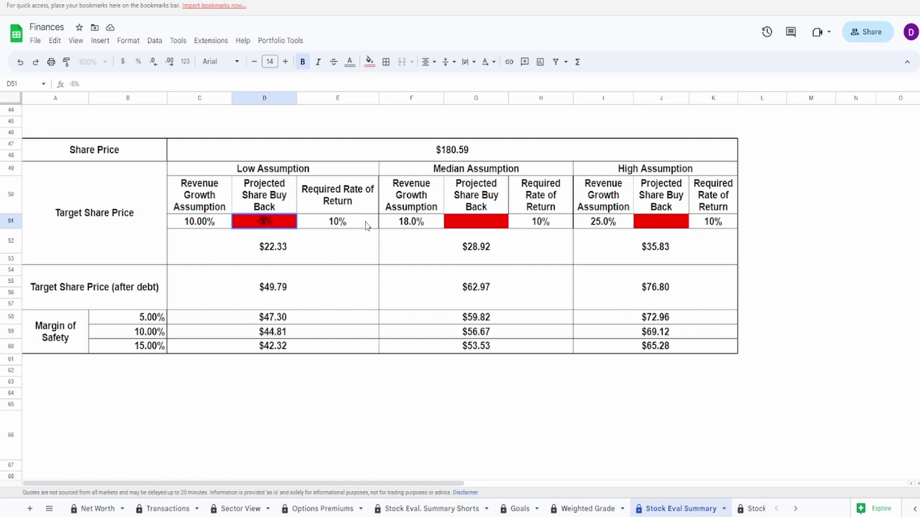
left_click(512, 222)
left_click(499, 225)
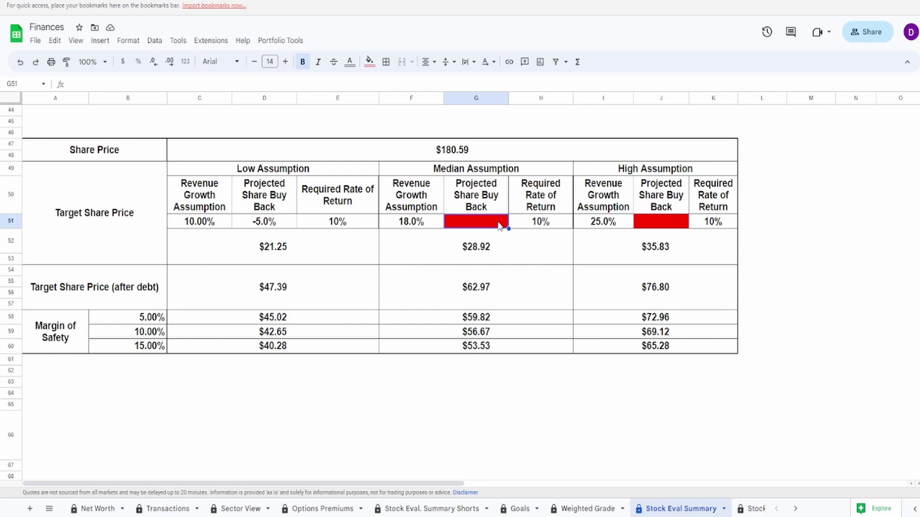
Examine the Shares Outstanding chart and the 5-year percentage change formula in AG151.
left_click(491, 484)
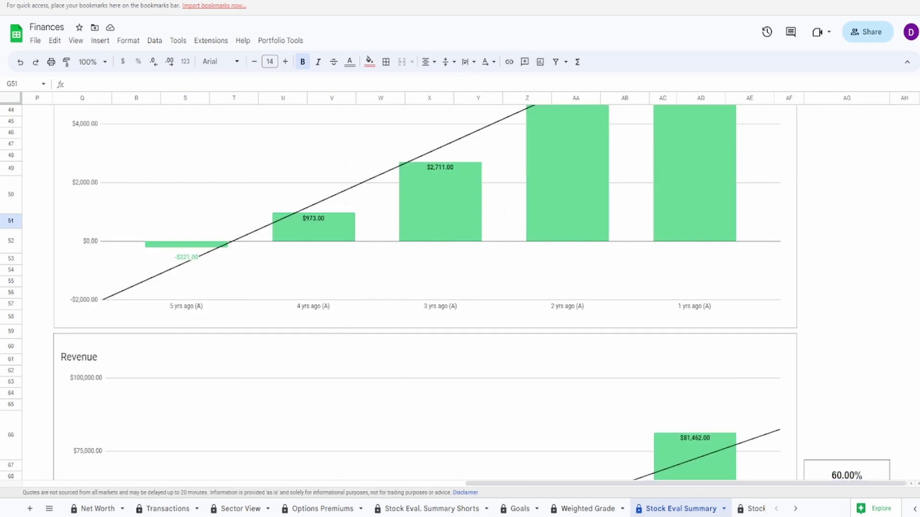
scroll(425, 292, "down", 15)
scroll(425, 292, "up", 3)
left_click(470, 266)
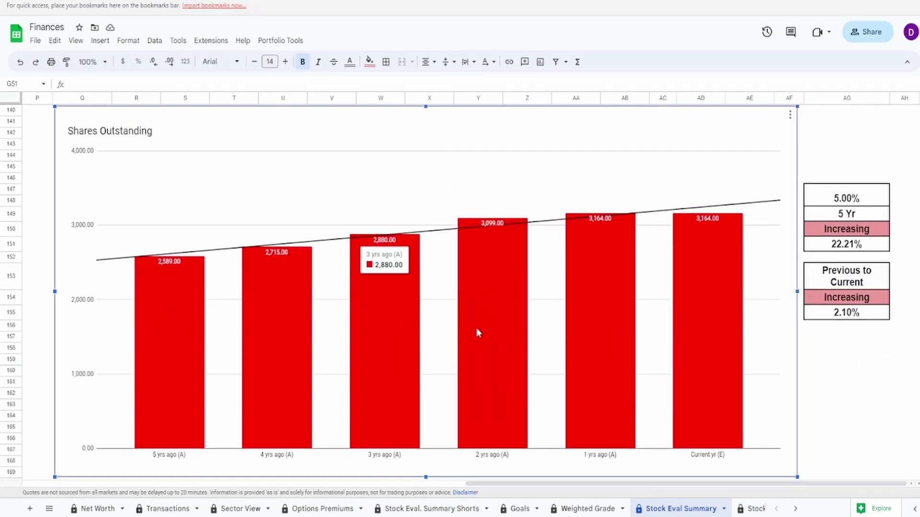
left_click(858, 245)
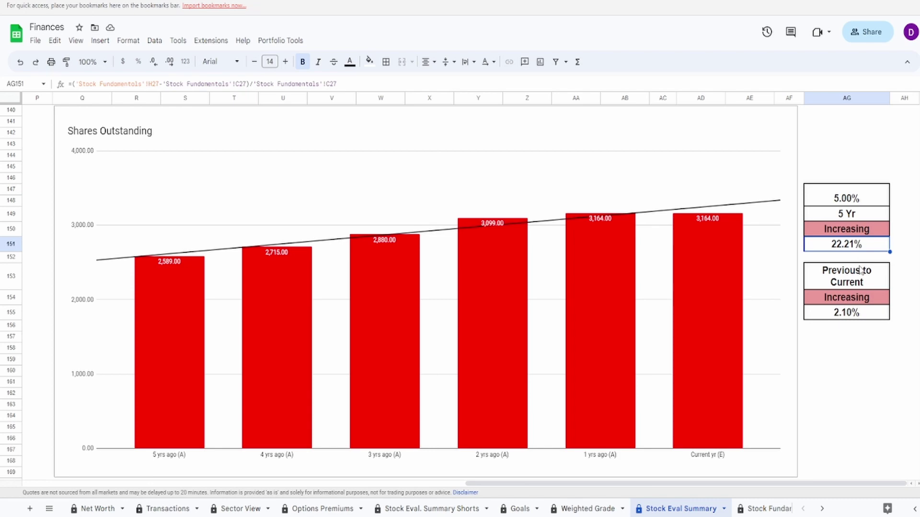
Return to the target share price table and set the Low Assumption's projected share buy back to -30%.
scroll(903, 293, "up", 10)
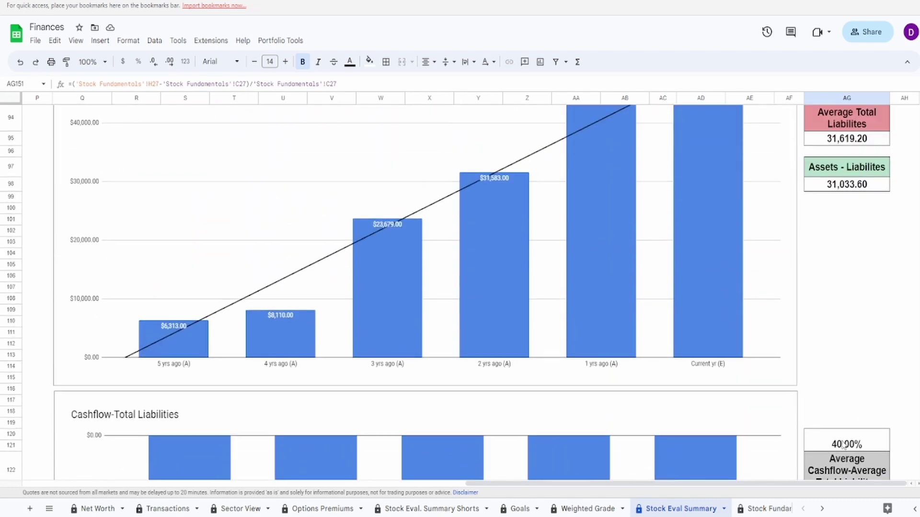
left_click_drag(826, 484, 384, 484)
scroll(368, 444, "up", 6)
scroll(368, 443, "up", 5)
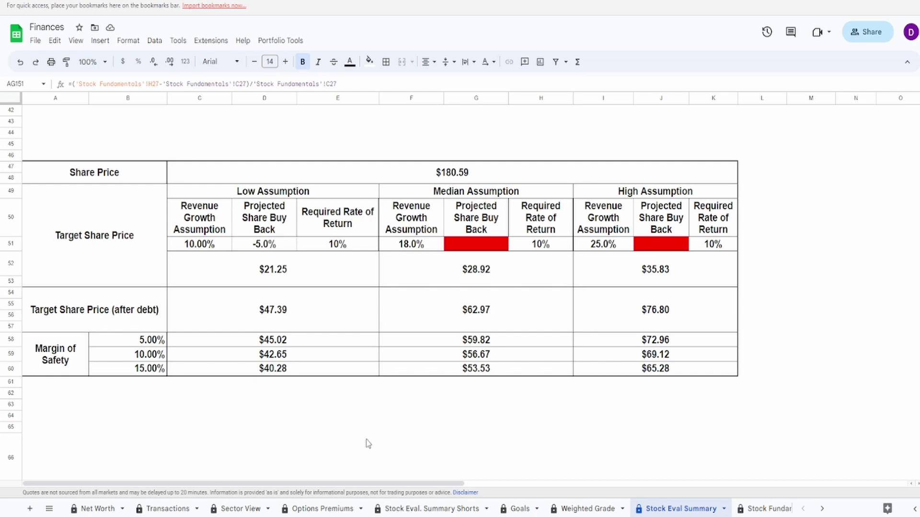
left_click(265, 245)
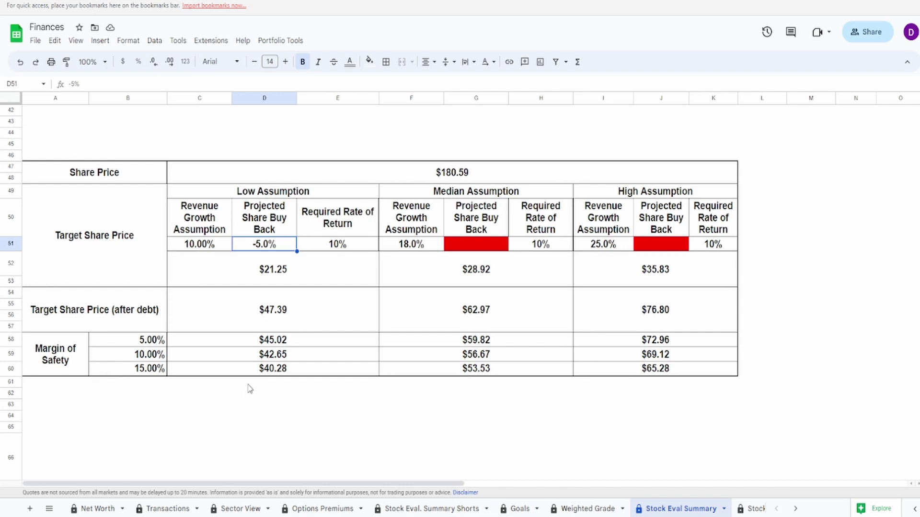
type("-")
type("30")
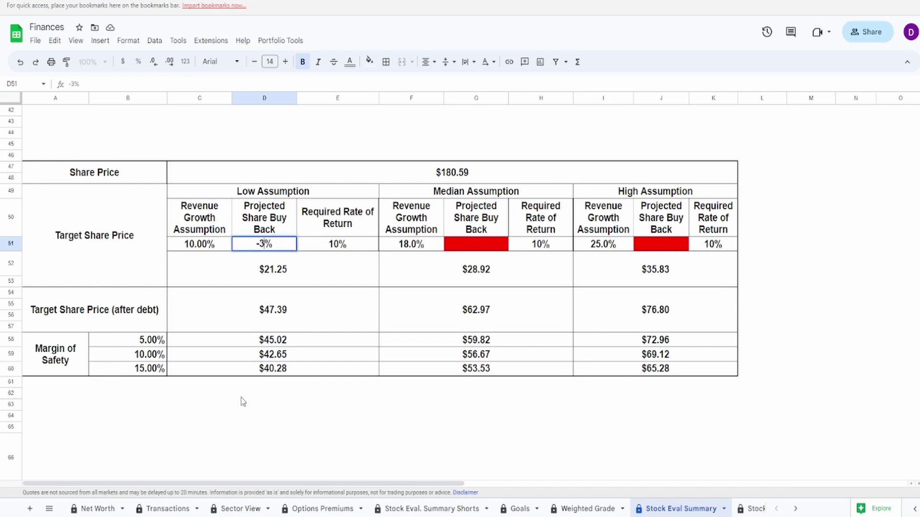
key("Return")
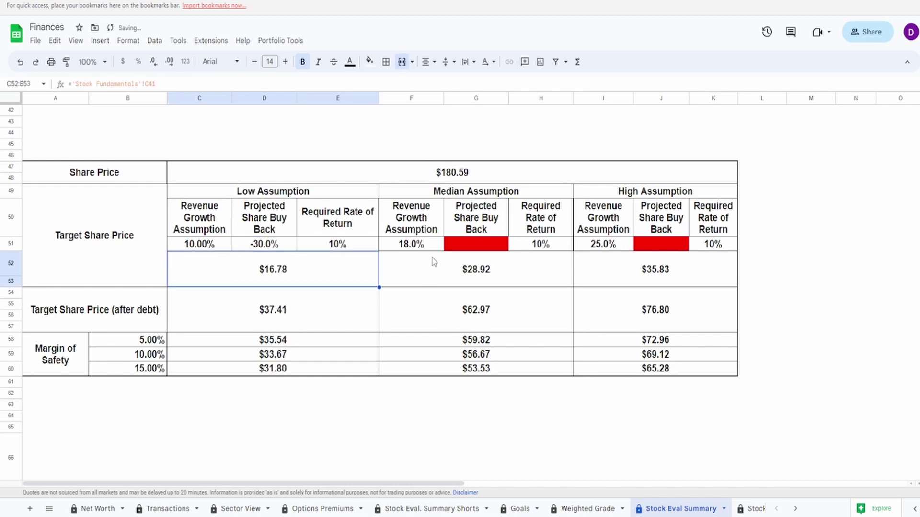
Set the projected share buy back to -20% for the Median Assumption and -10% for the High Assumption.
left_click(455, 242)
type("-20")
left_click(671, 246)
type("-10")
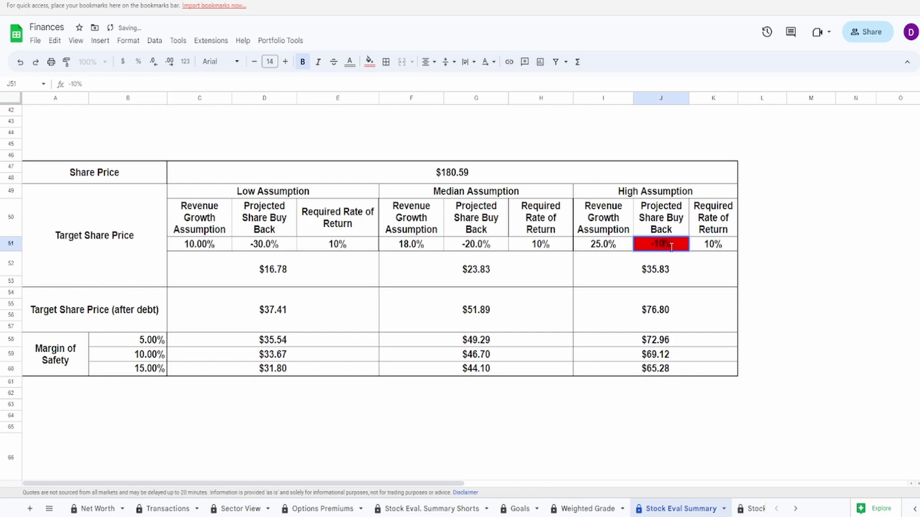
key("Return")
Compare the Low and High target share prices before and after debt, and check the Median price after debt.
left_click(387, 303)
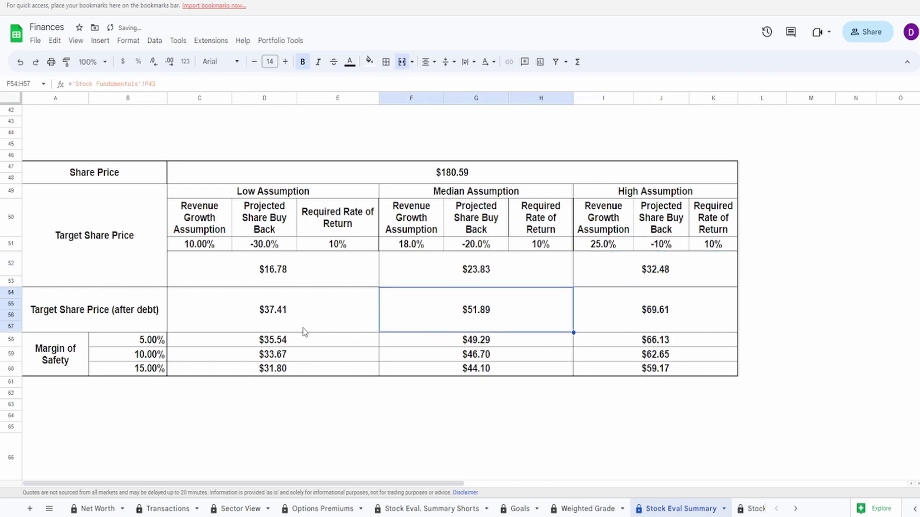
left_click(311, 270)
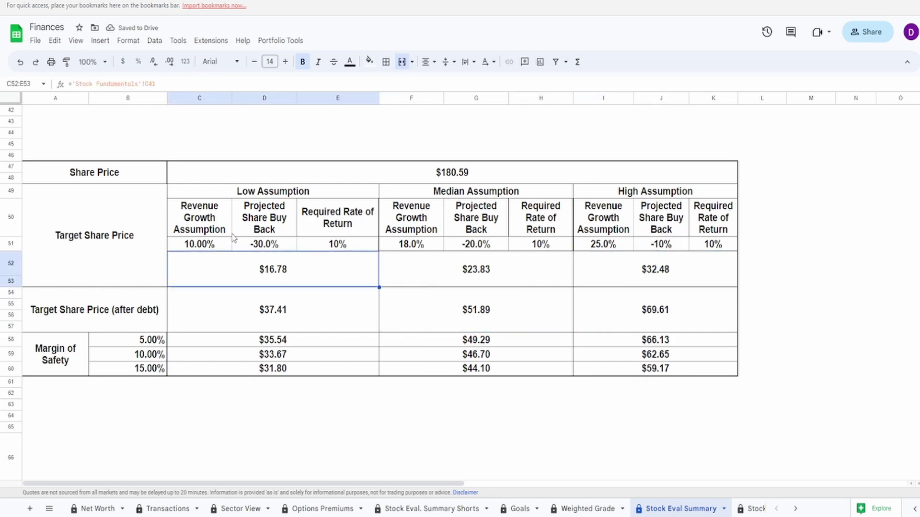
left_click(604, 266)
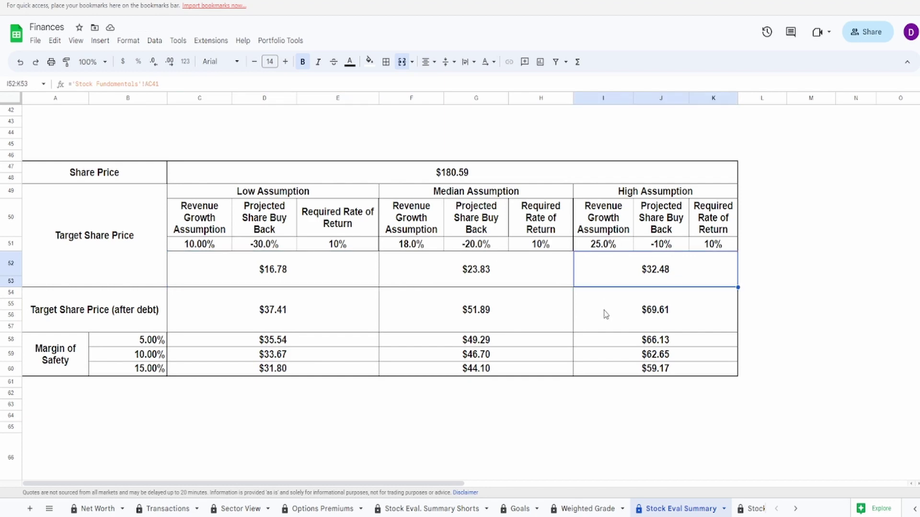
left_click(280, 330)
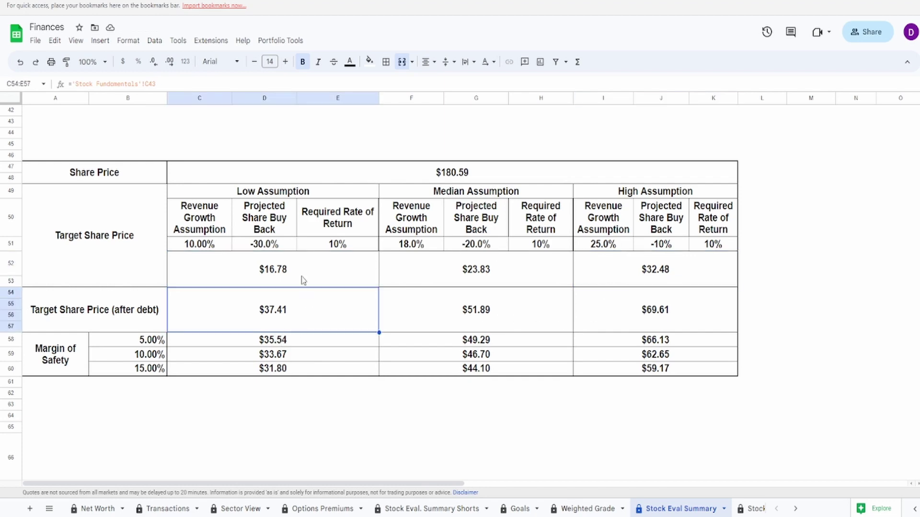
left_click(678, 301)
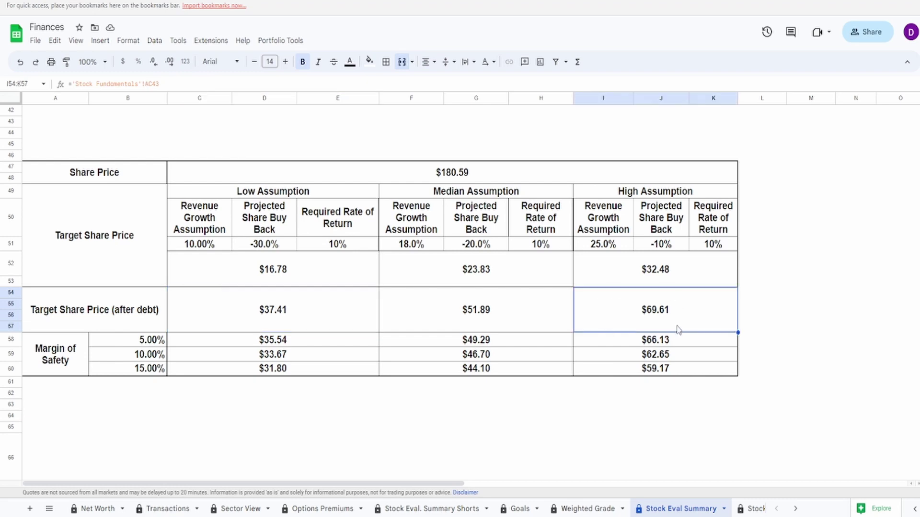
Review the margin of safety prices from Low at 15% to High at 5%, and recheck the Low and Median target share prices.
left_click_drag(146, 341, 144, 367)
left_click(285, 372)
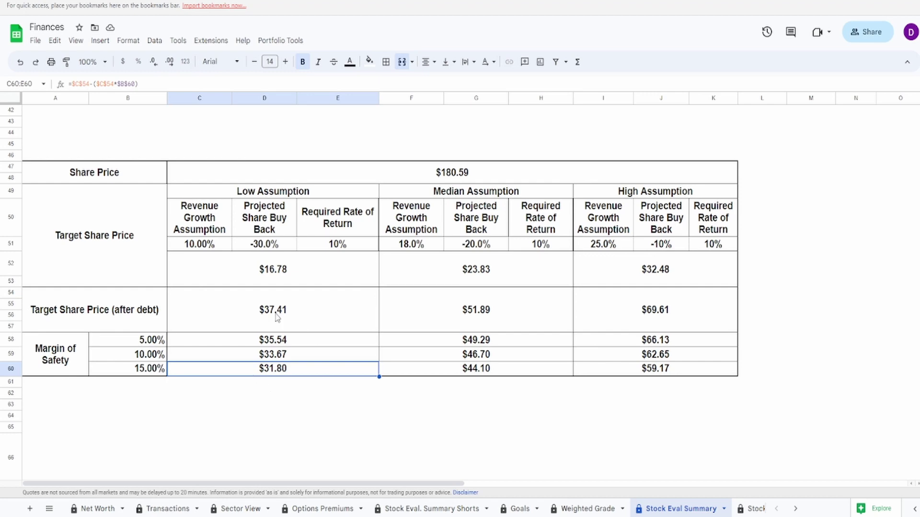
left_click(668, 343)
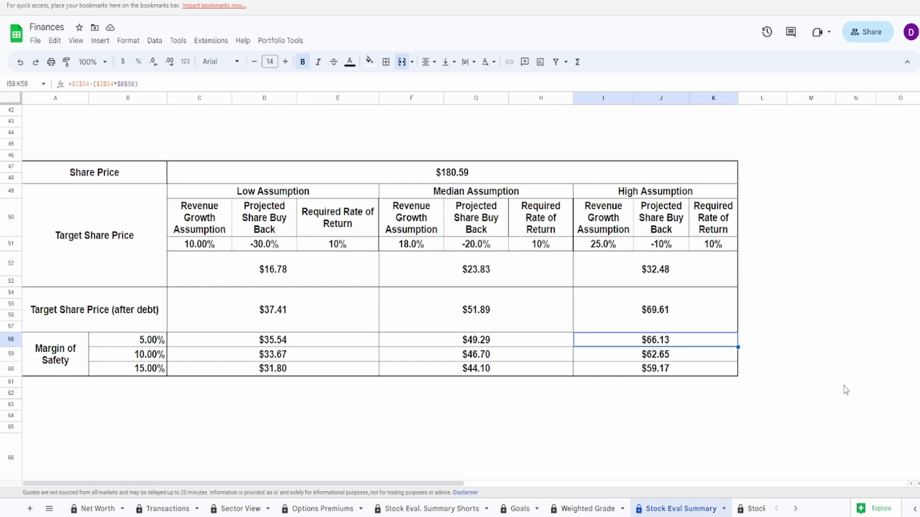
left_click_drag(312, 277, 487, 315)
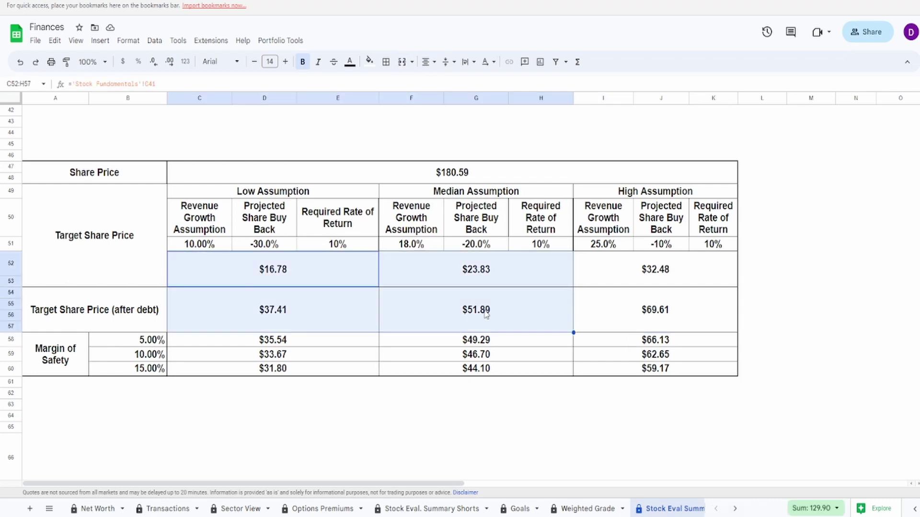
left_click(487, 315)
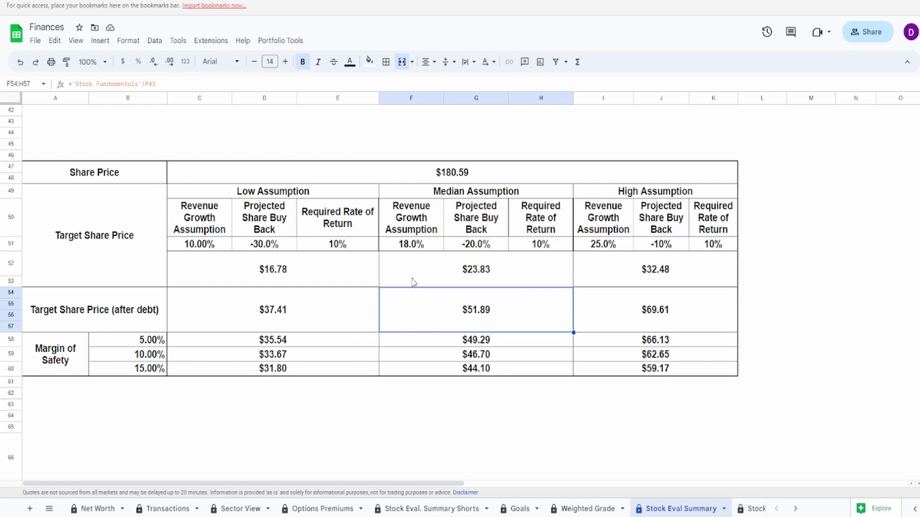
Review the Low Assumption's share buy back and required return, and the Median and High target share prices after debt.
left_click_drag(254, 246, 369, 246)
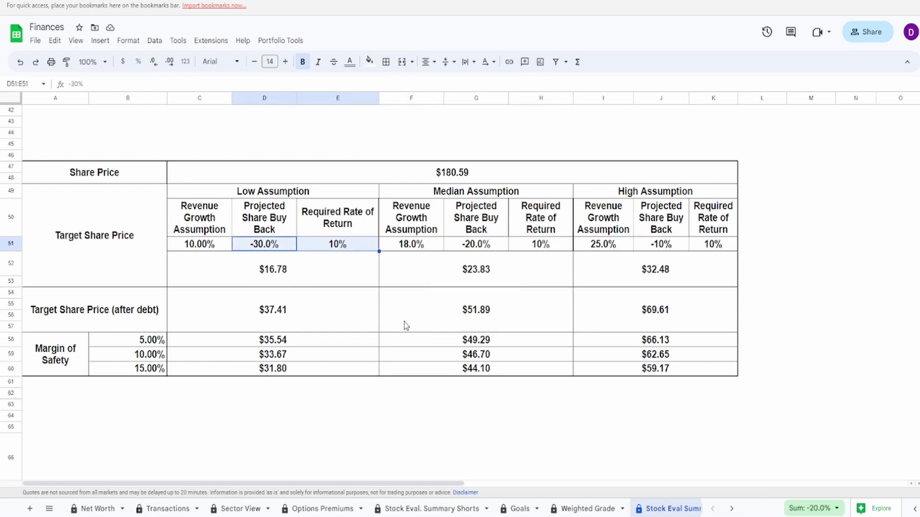
left_click(422, 316)
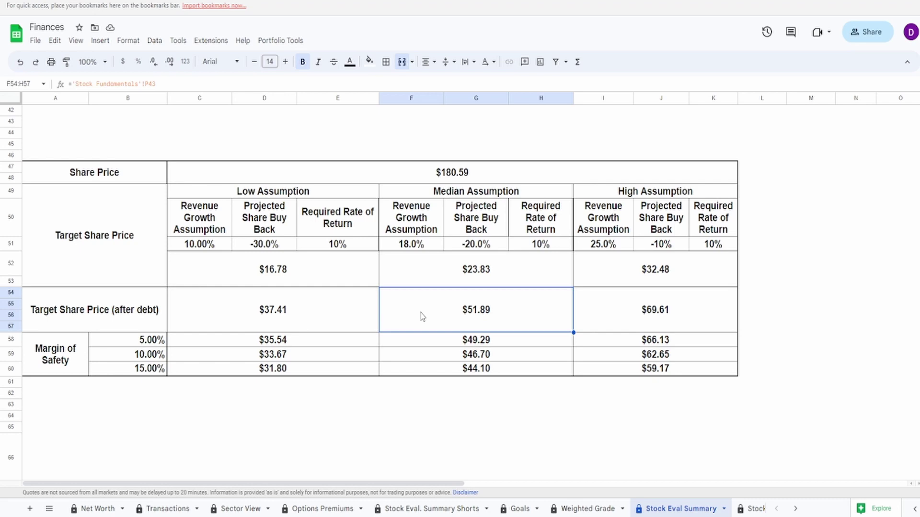
left_click(656, 312, "shift")
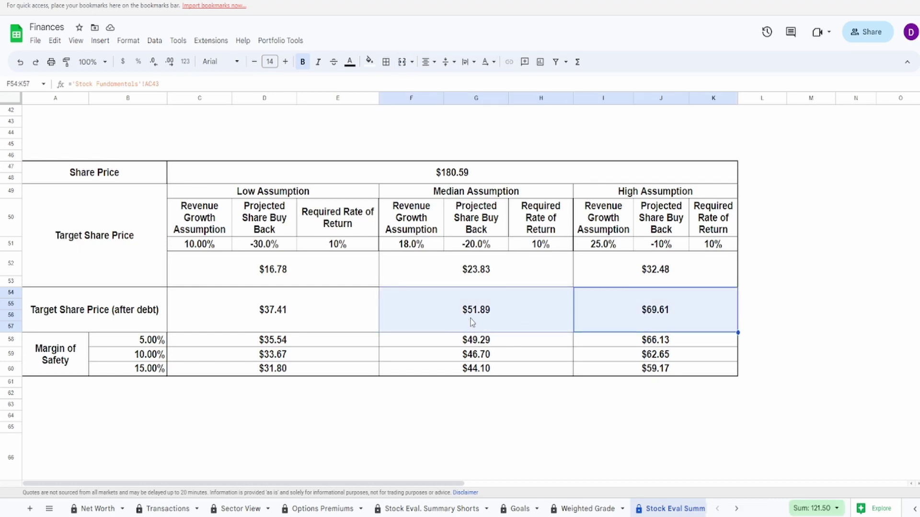
Switch to Tesla's Seeking Alpha page and examine the high end of the 52 Week Range.
key("ctrl+Tab")
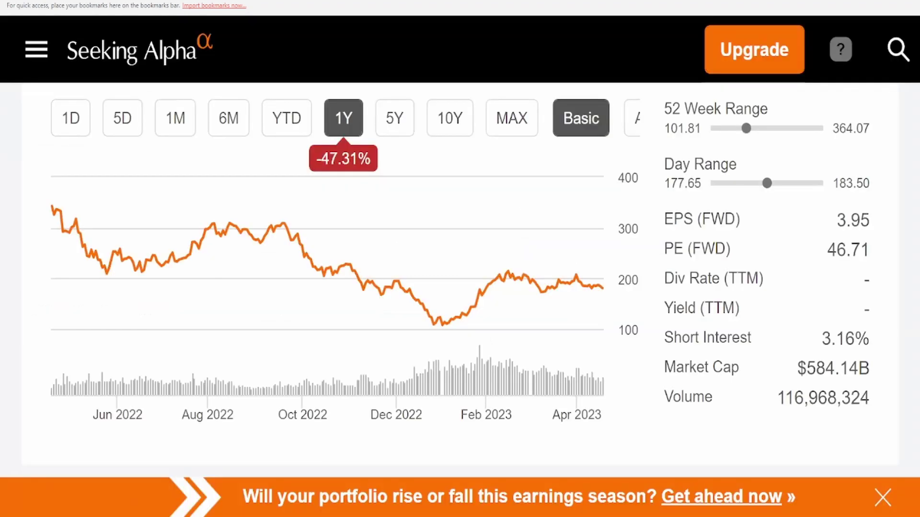
left_click_drag(834, 128, 862, 137)
left_click(862, 144)
left_click_drag(832, 129, 876, 140)
left_click(835, 155)
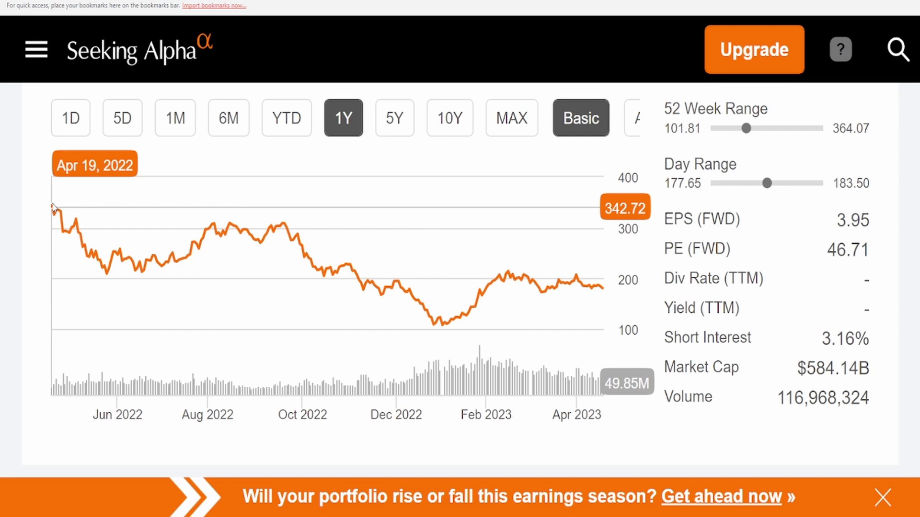
Show the 5Y price chart and examine the low end of the 52 Week Range.
left_click(394, 119)
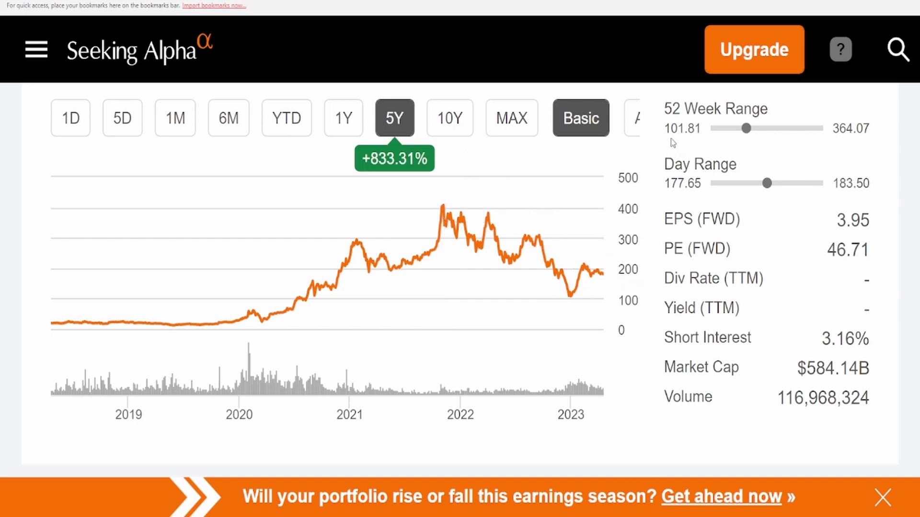
left_click_drag(671, 129, 694, 130)
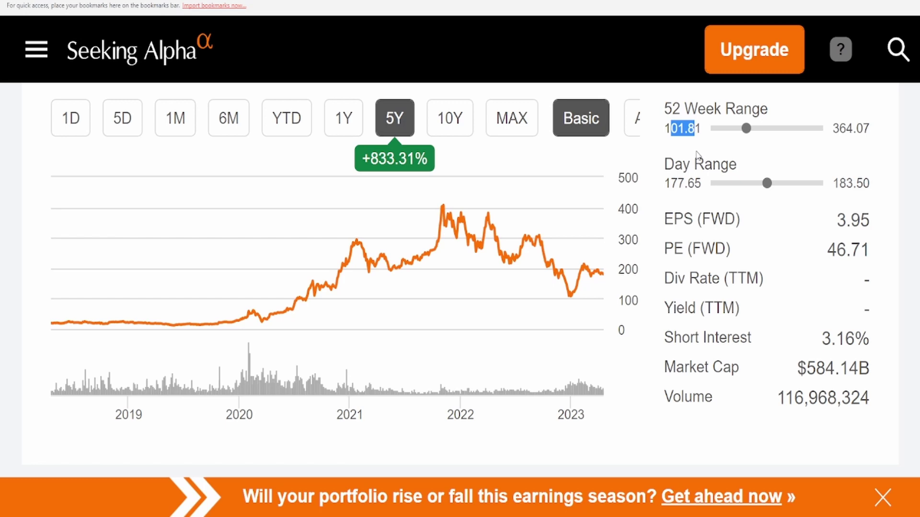
mouse_move(698, 160)
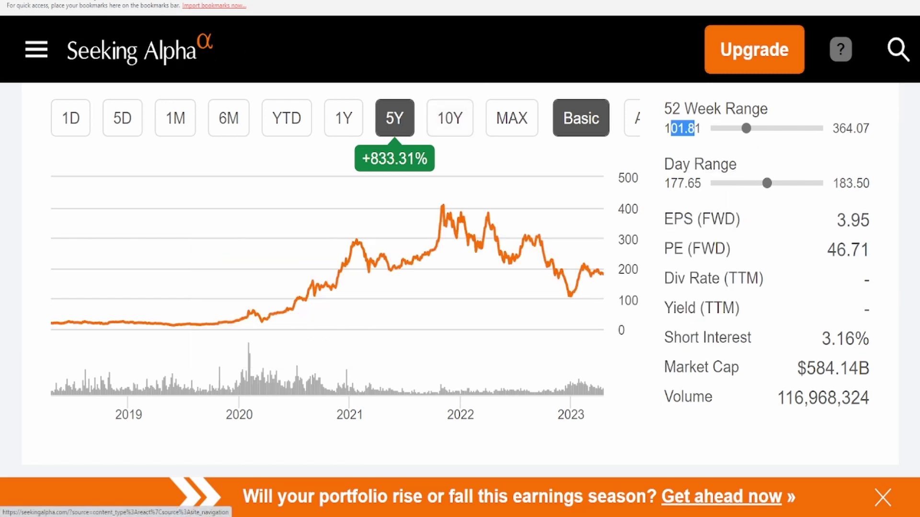
Return to the target share price table in Google Sheets and review the Low and Median growth and buy back assumptions.
key("ctrl+Tab")
left_click(520, 330)
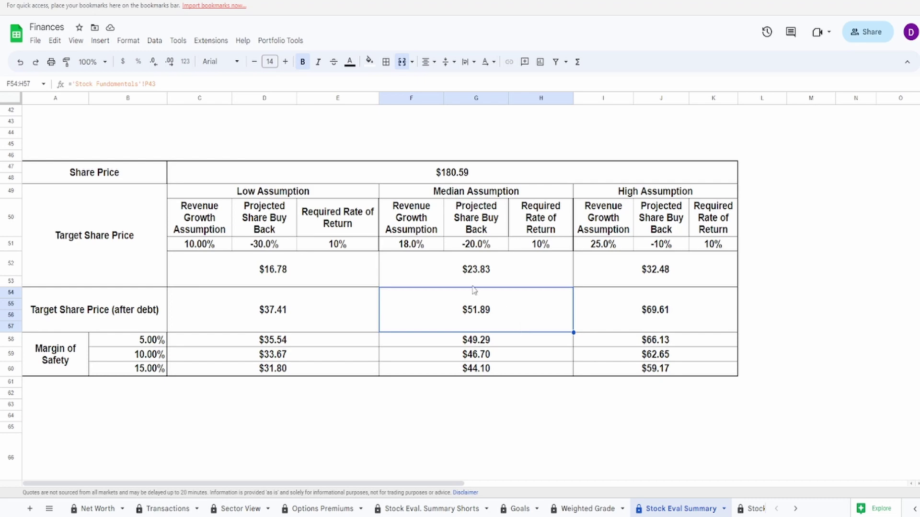
left_click_drag(194, 244, 448, 237)
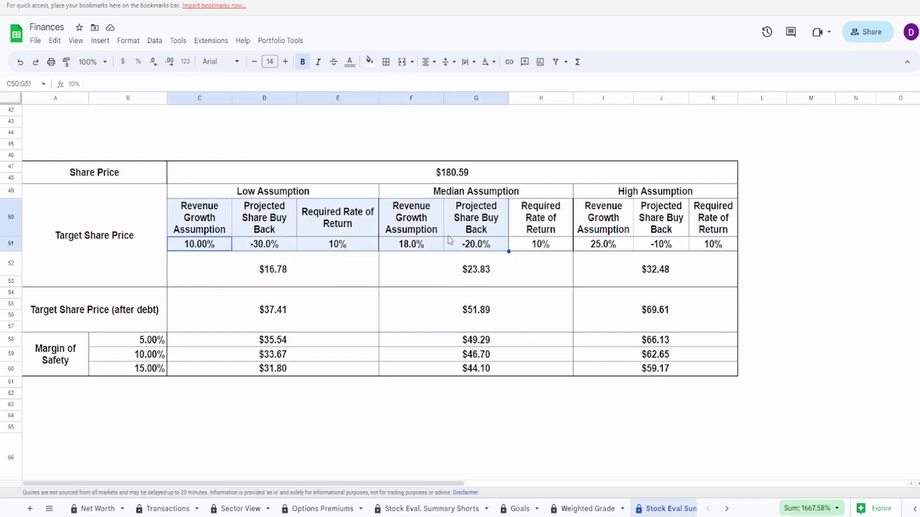
Set the High Assumption's revenue growth to 50% and projected share buy back to 35%, and check its target price after debt.
left_click(596, 245)
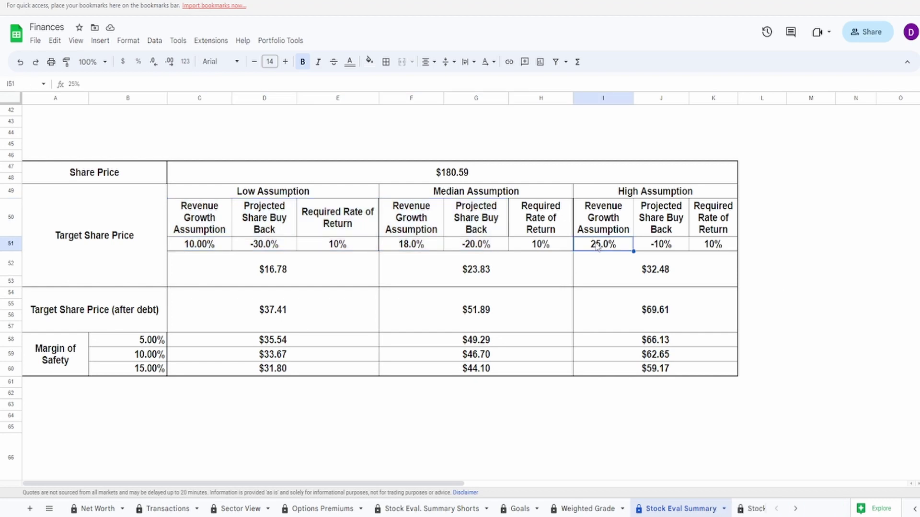
type("50")
key("Tab")
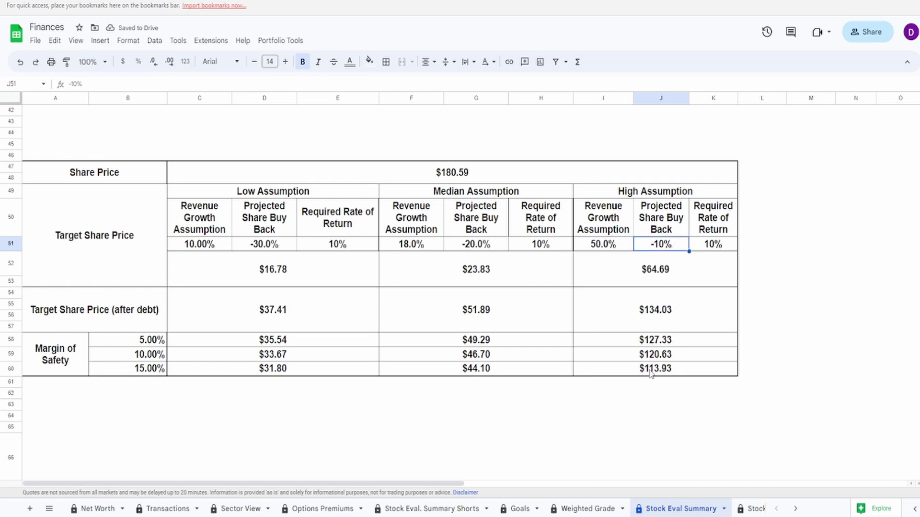
type("35")
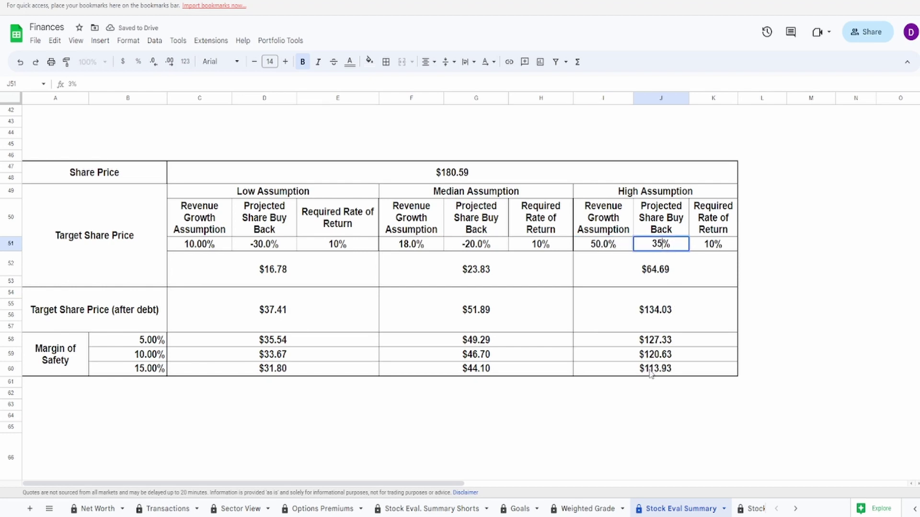
key("Return")
right_click(689, 267)
left_click(675, 278)
left_click(652, 312)
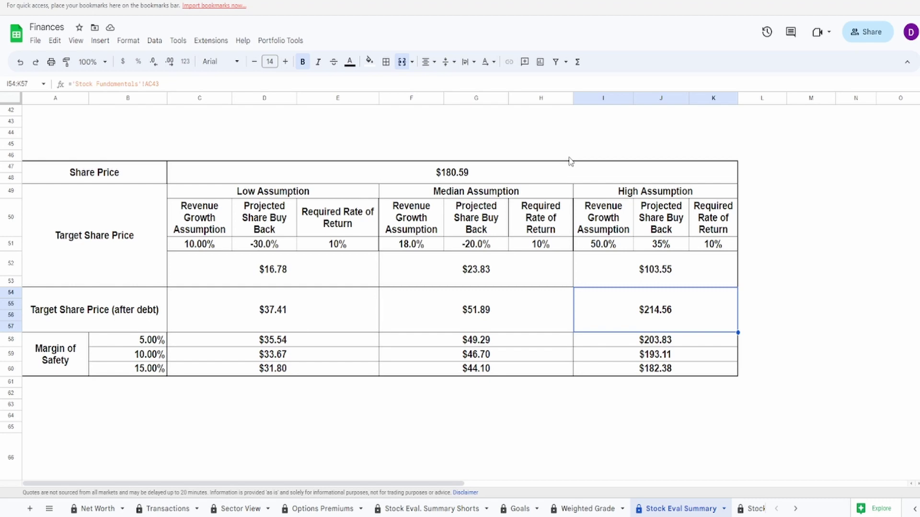
Undo the High Assumption's growth and buy back changes, and recheck the Median and High target prices after debt.
key("ctrl+z")
key("ctrl+z")
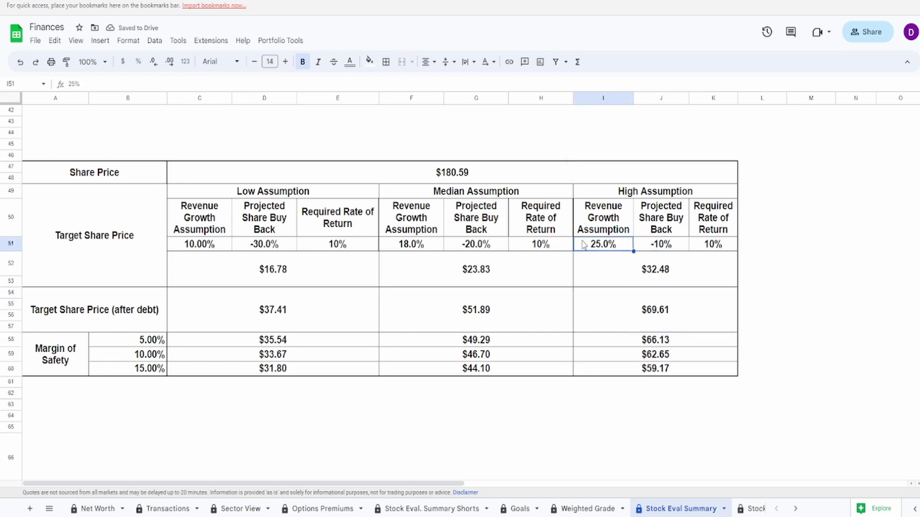
left_click(542, 319)
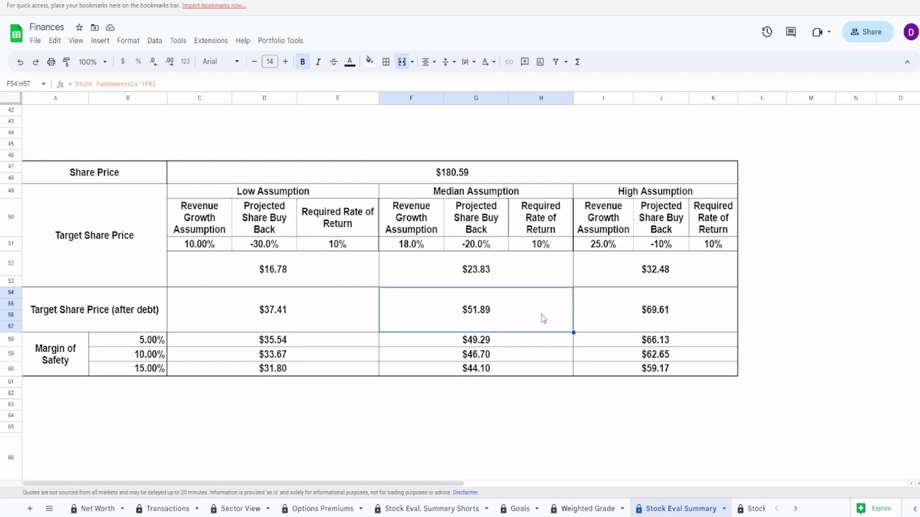
left_click(605, 312)
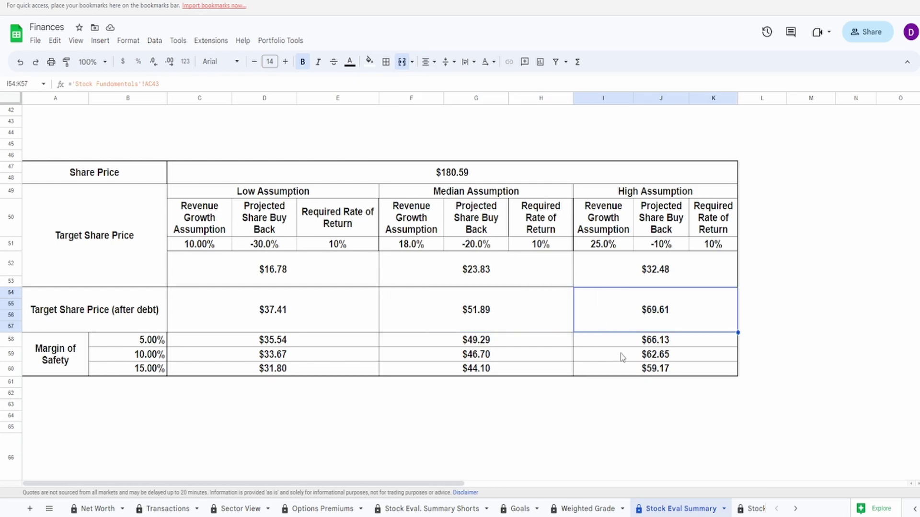
Check Tesla's share price above the assumptions and its market cap at the start of the evaluation summary.
left_click(492, 179)
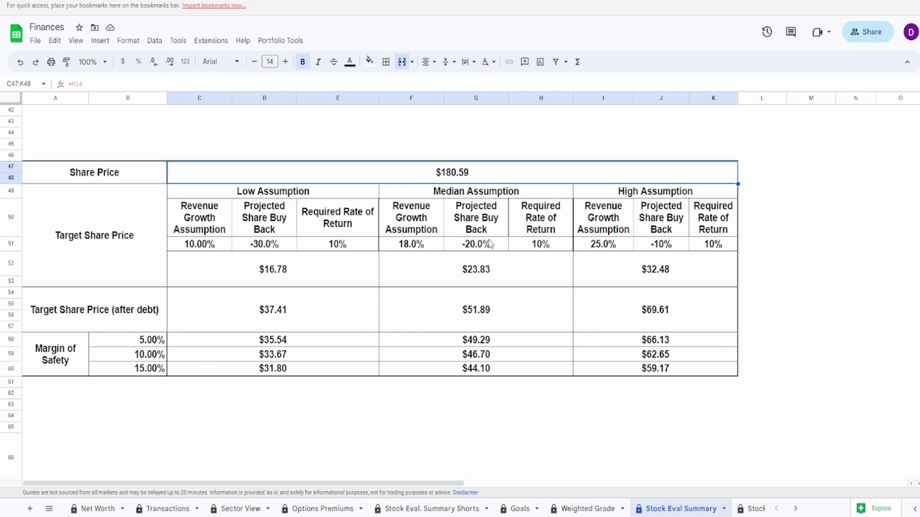
scroll(489, 244, "up", 10)
left_click(560, 207)
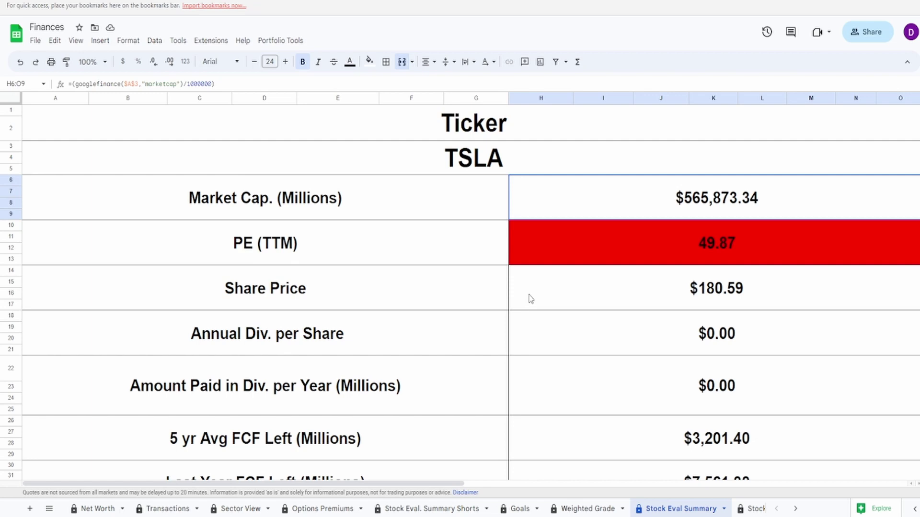
scroll(527, 301, "down", 10)
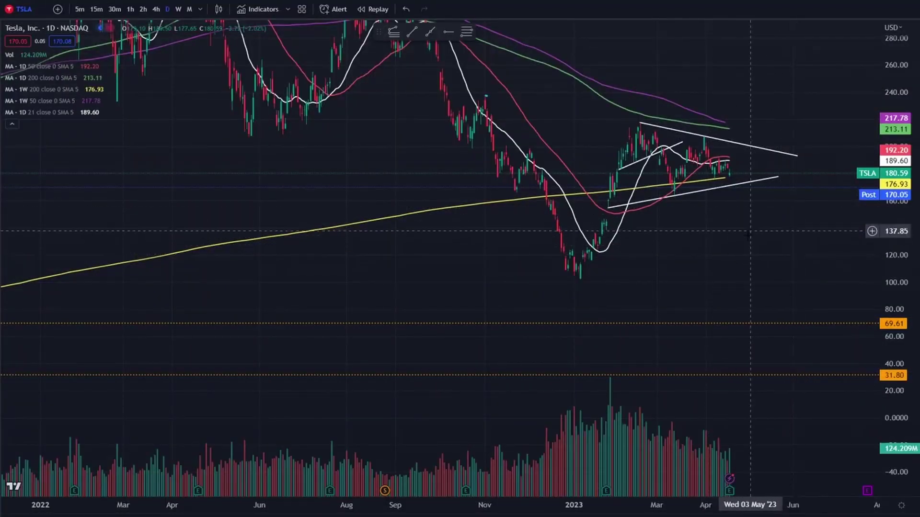
Switch to the TradingView TSLA daily chart and draw a near-vertical trend line across the triangle in mid-March 2023, from about 163.91 to 212.35.
scroll(762, 227, "up", 5)
scroll(643, 291, "up", 5)
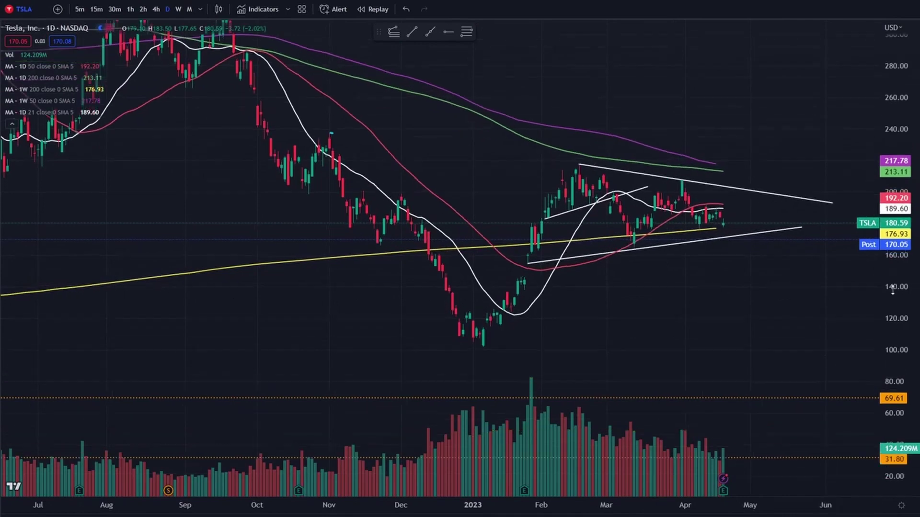
left_click_drag(581, 299, 747, 373)
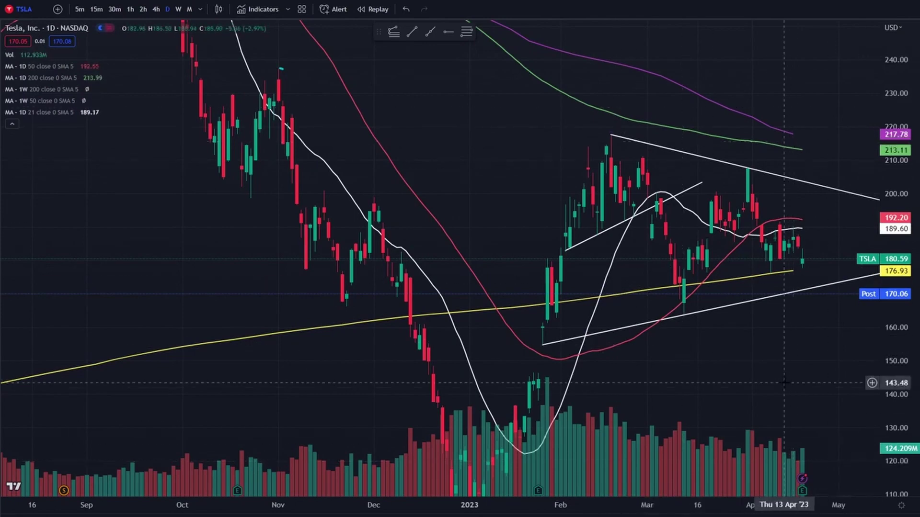
scroll(751, 334, "right", 5)
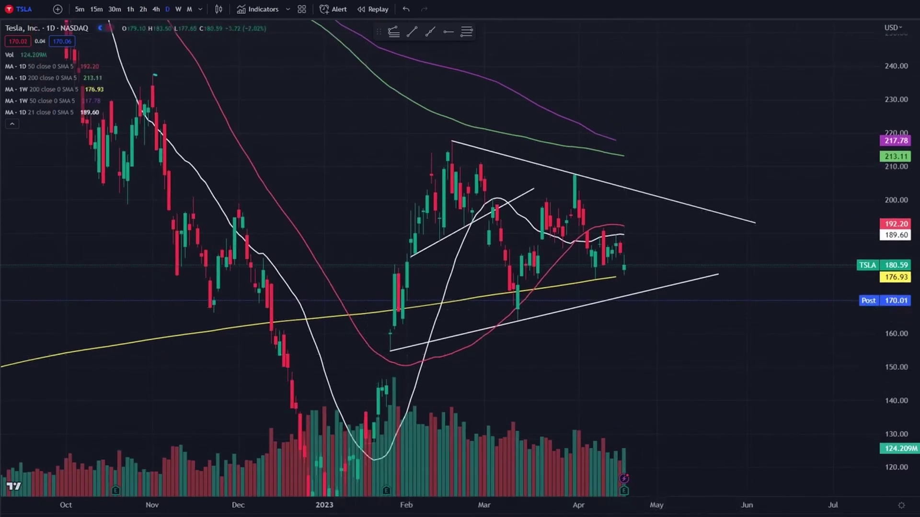
left_click(1, 53)
left_click(48, 57)
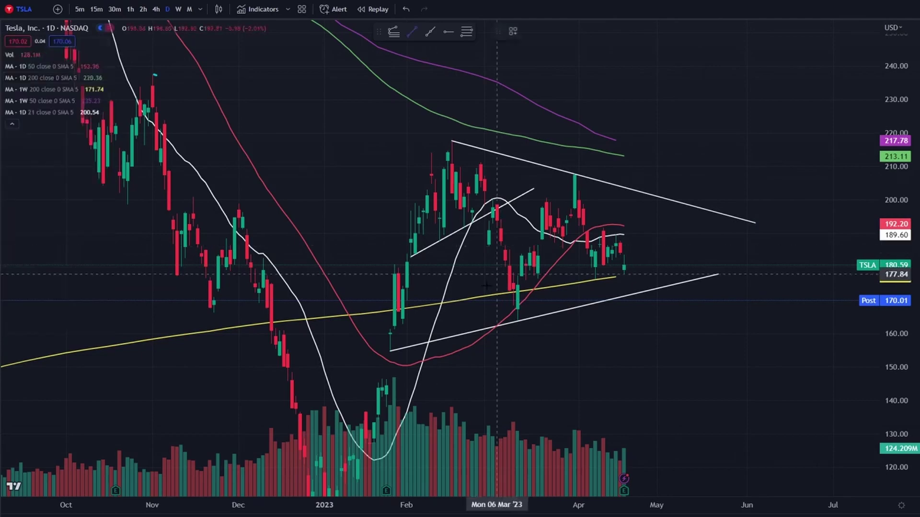
left_click(517, 321)
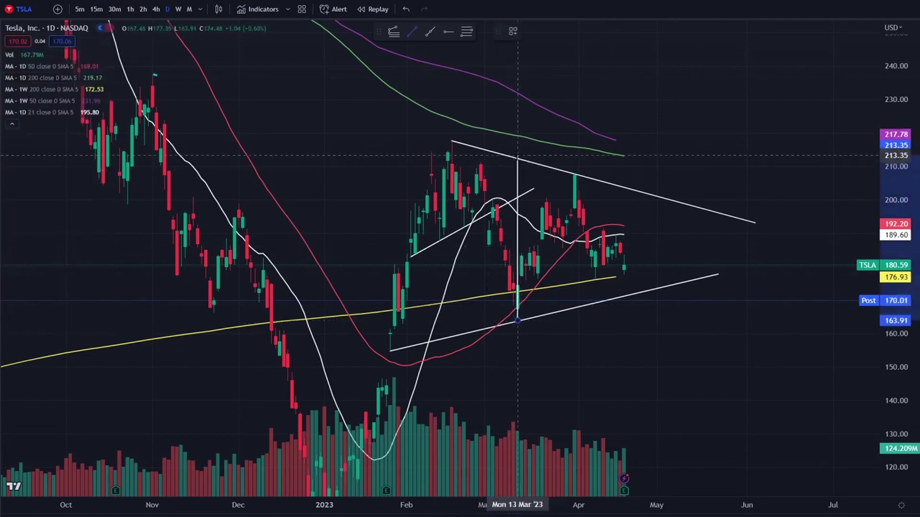
left_click(517, 158)
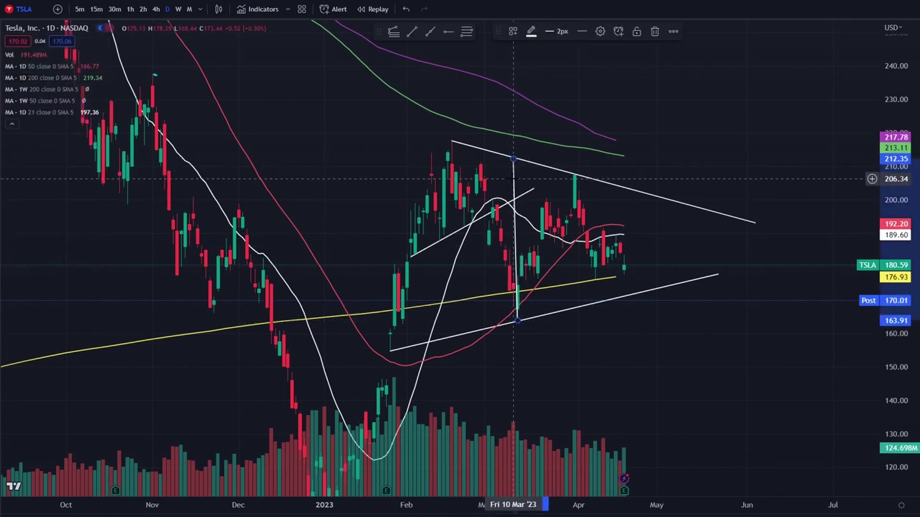
Move the height line to late April, starting at the triangle's lower trend line around 171, check its lower end, and delete it.
left_click_drag(517, 181, 630, 316)
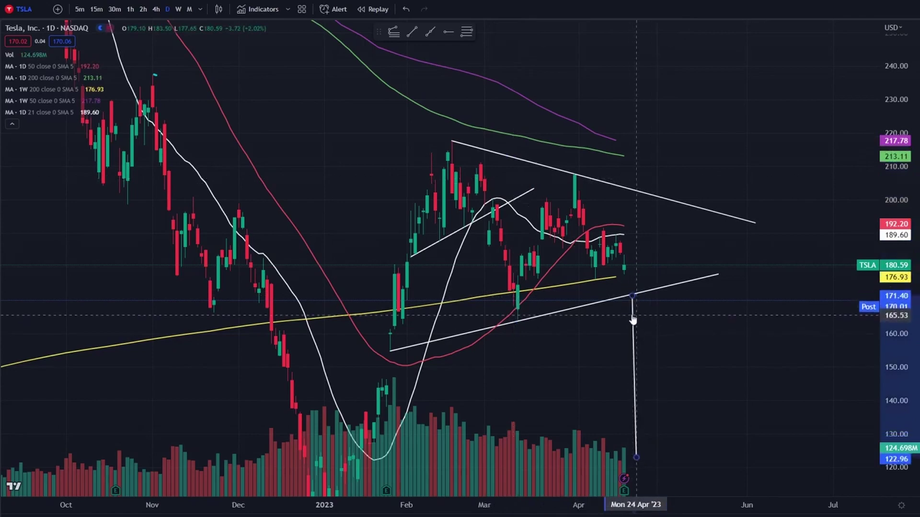
left_click_drag(645, 492, 641, 357)
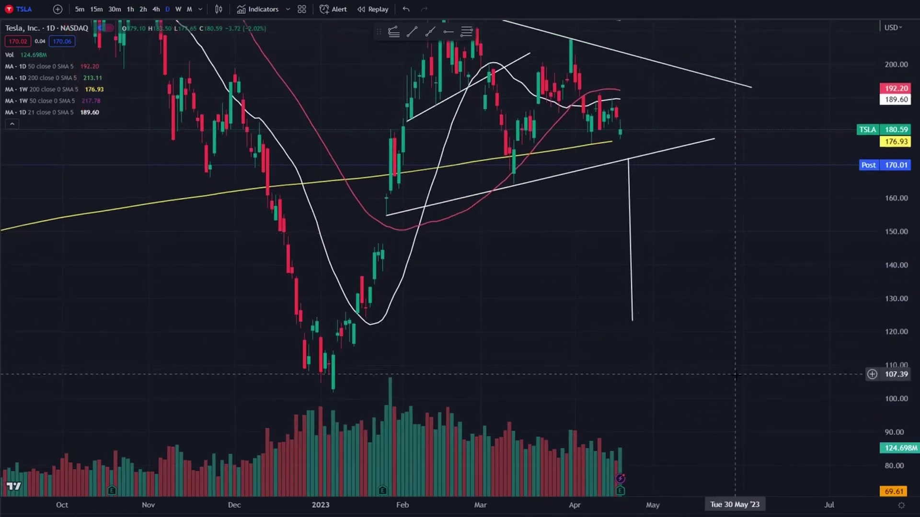
left_click(631, 314)
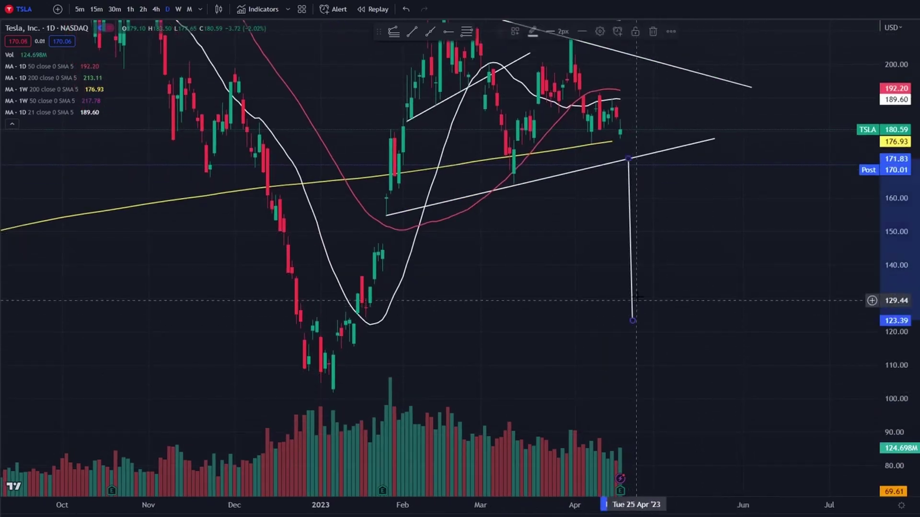
left_click(648, 33)
Circle the late January 2023 price gap with a brush stroke spanning about 138 to 158, and undo the stroke.
left_click_drag(493, 211, 564, 240)
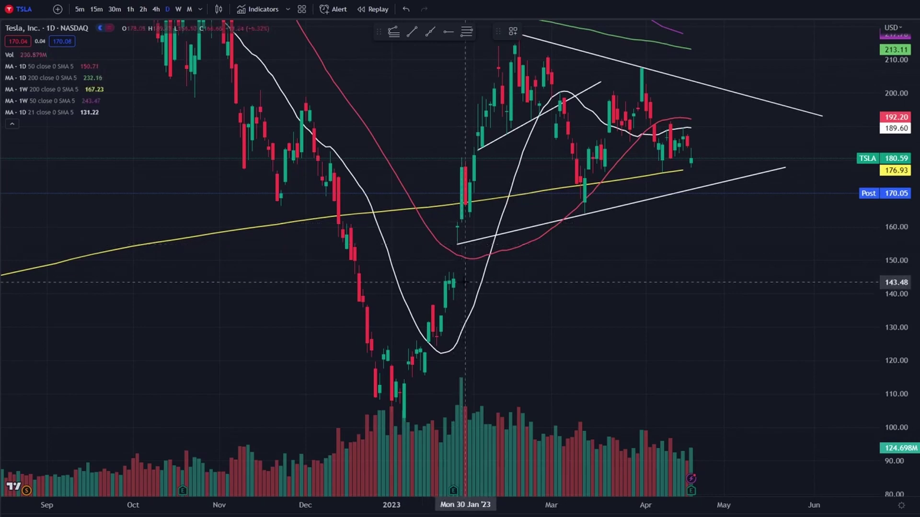
mouse_move(462, 279)
left_mouse_down()
mouse_move(502, 258)
mouse_move(445, 232)
left_mouse_up()
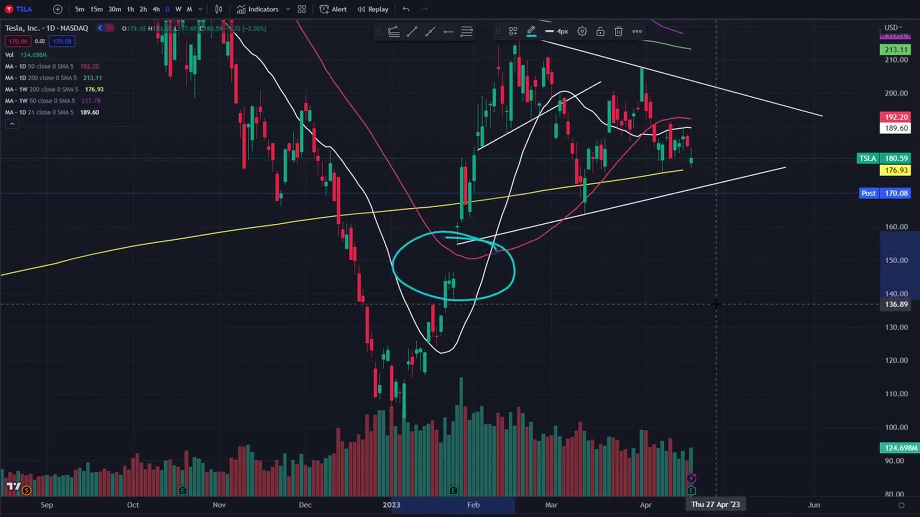
key("ctrl+z")
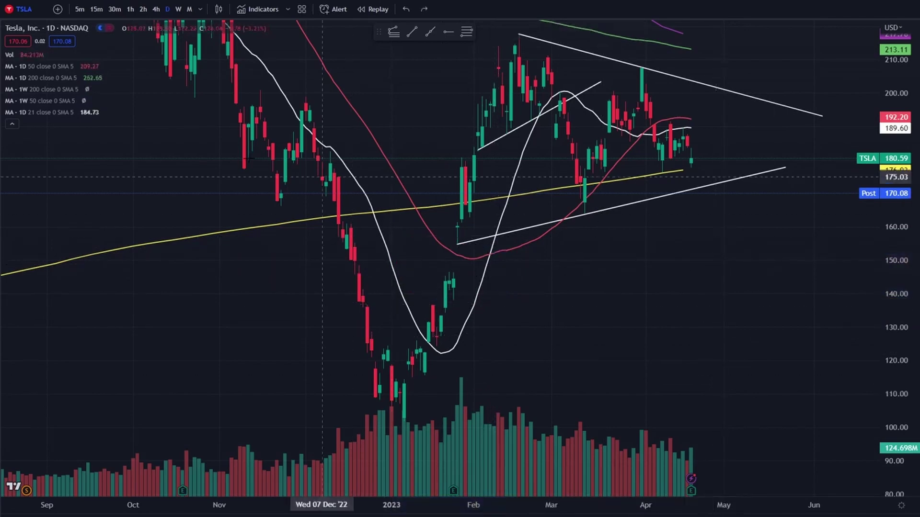
Circle the whole triangle pattern around its converging trend lines with a brush stroke, and undo the stroke.
left_click_drag(613, 323, 640, 219)
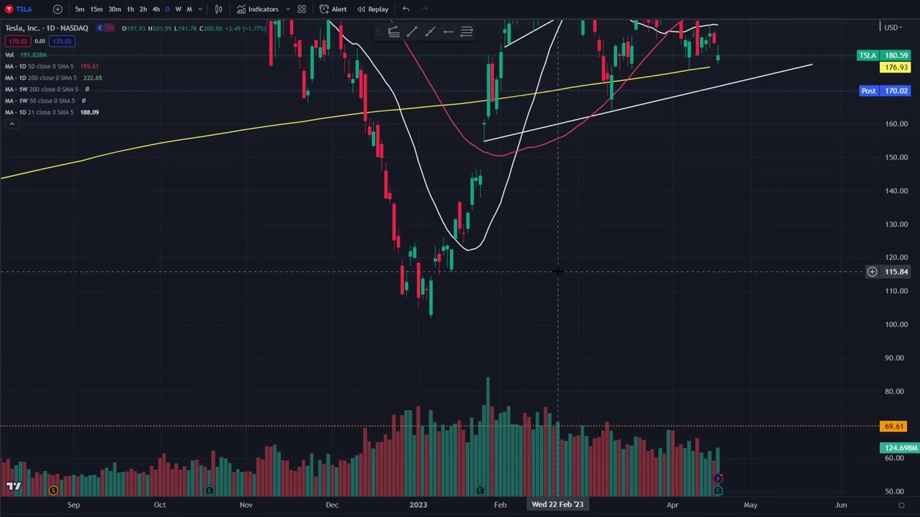
left_click_drag(644, 209, 655, 283)
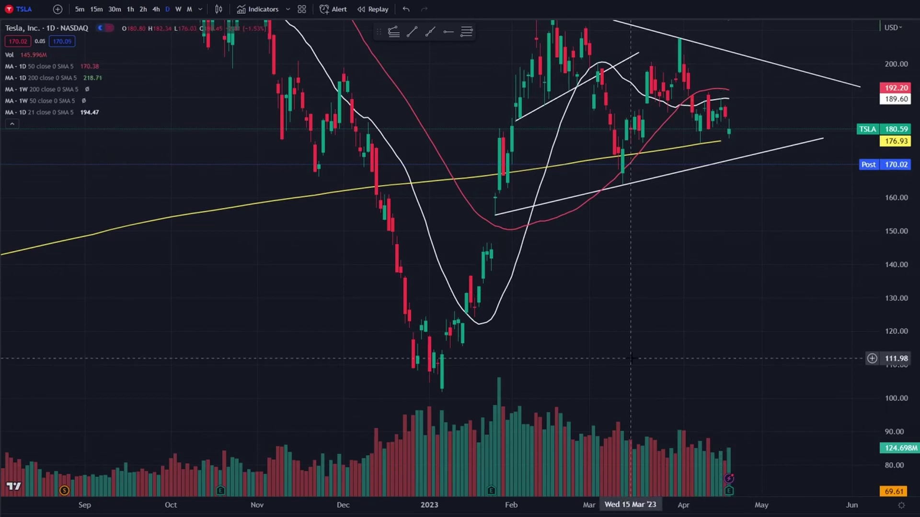
left_click_drag(661, 272, 624, 391)
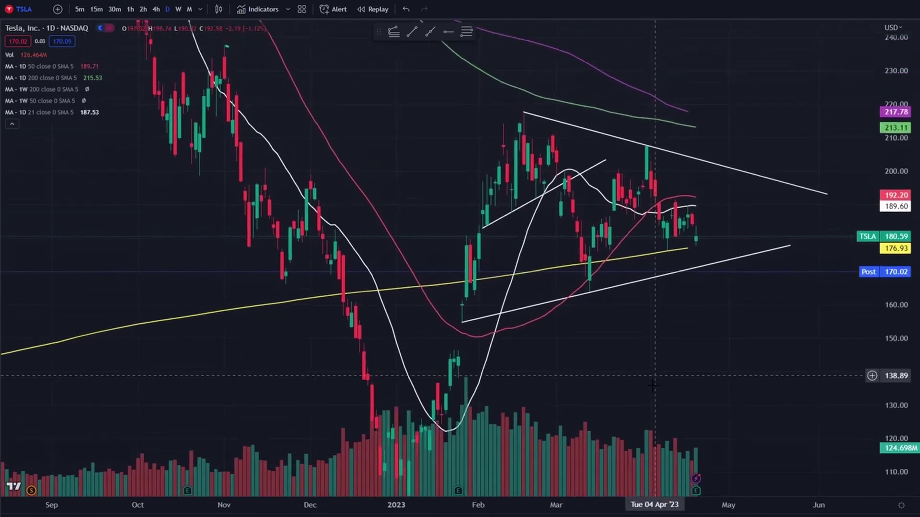
mouse_move(449, 165)
left_mouse_down()
mouse_move(680, 141)
mouse_move(650, 150)
left_mouse_up()
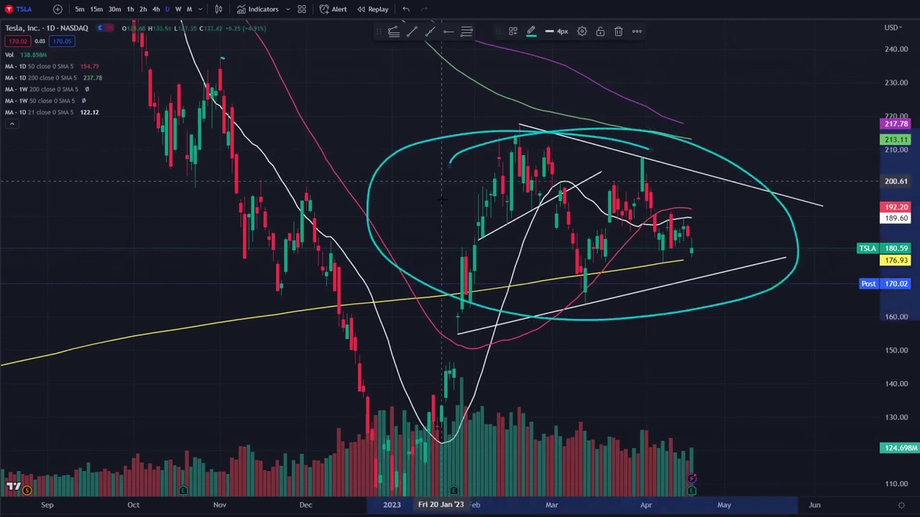
key("ctrl+z")
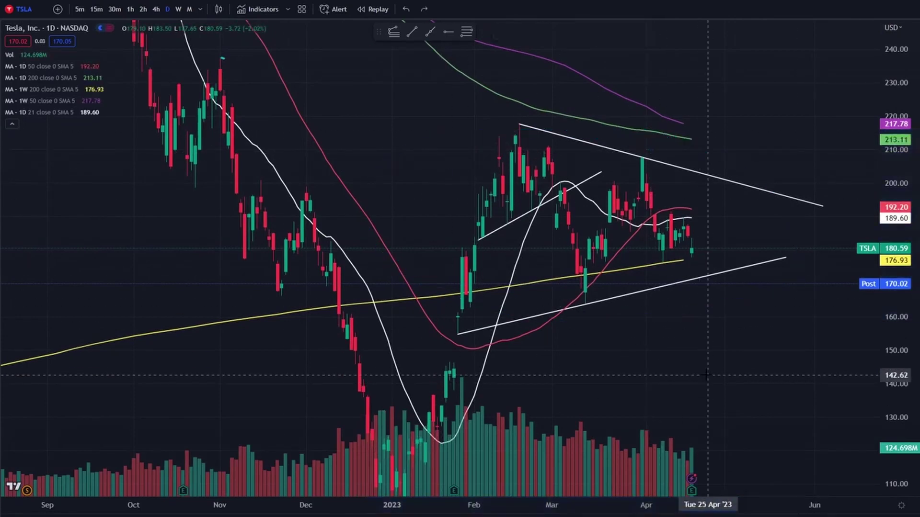